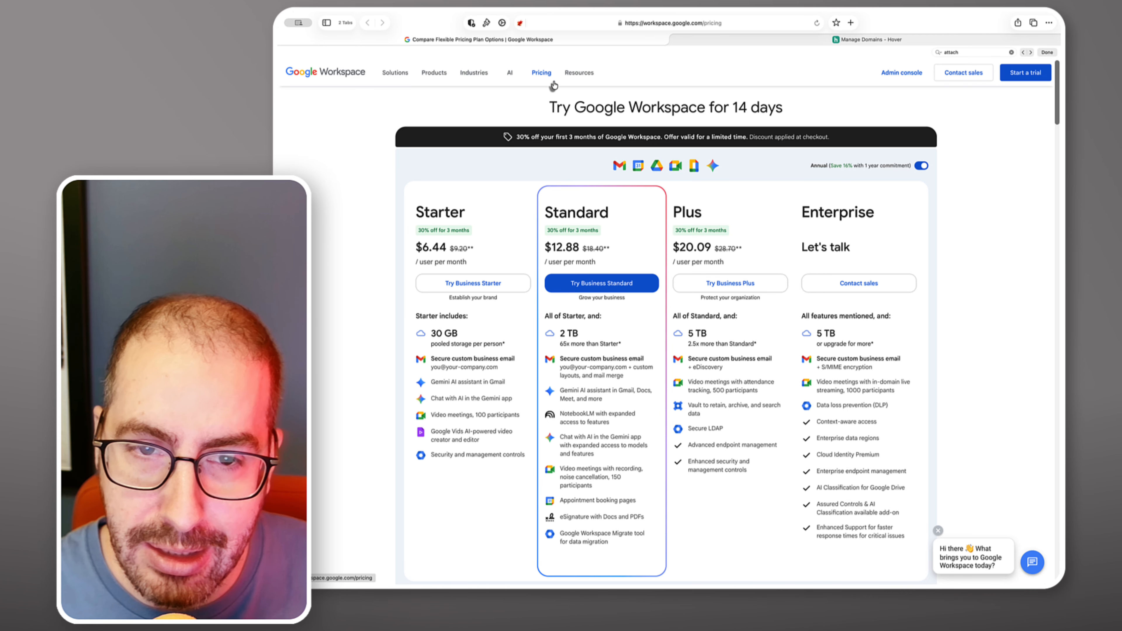
- Compare the Business Plus and Enterprise plan headings and Plus's enhanced security controls
scroll(739, 256, down, 1)
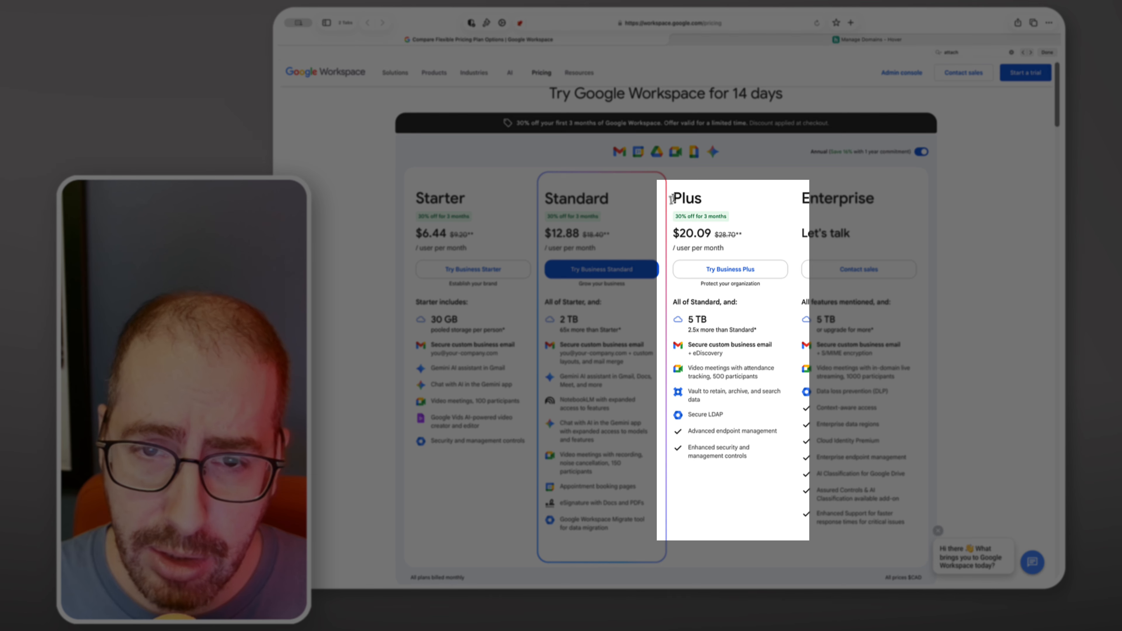
drag(671, 199, 719, 196)
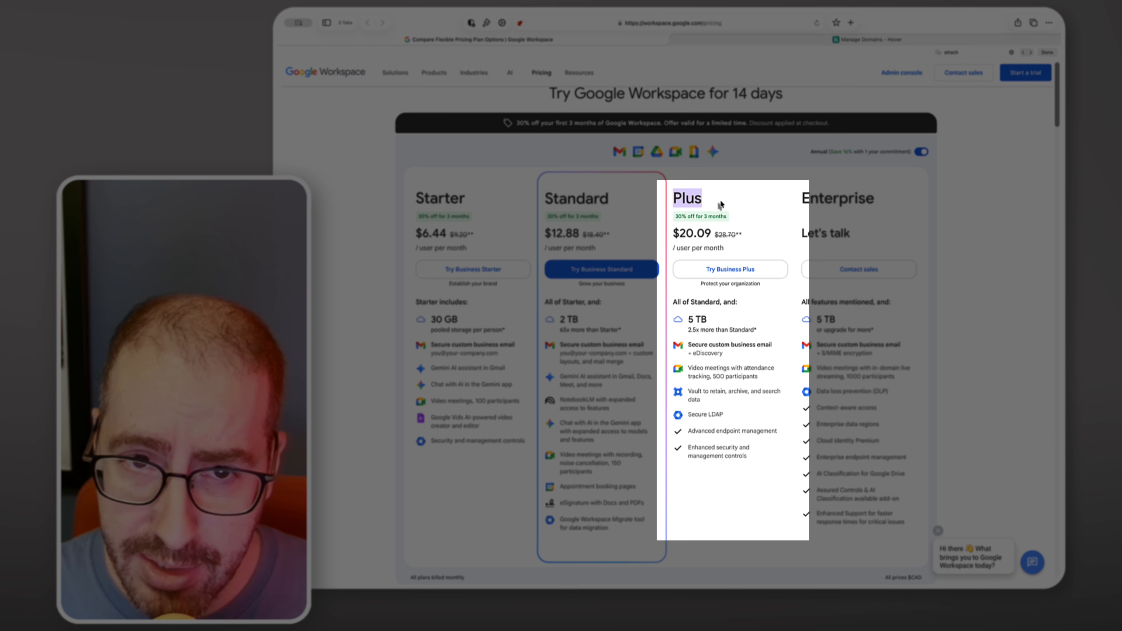
scroll(720, 204, up, 1)
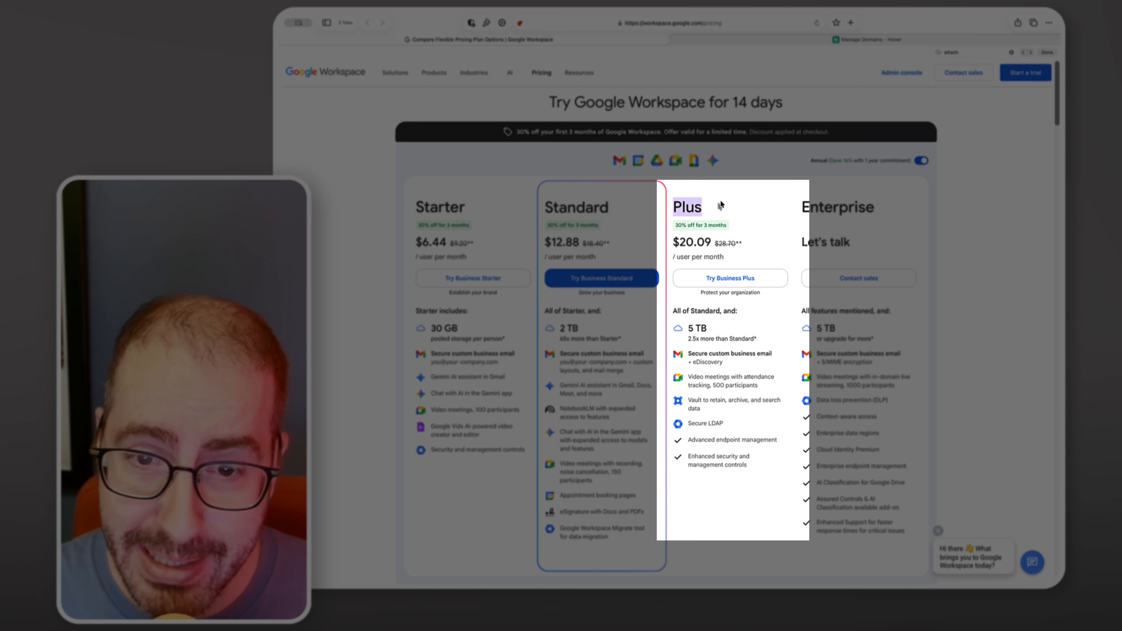
drag(749, 468, 700, 457)
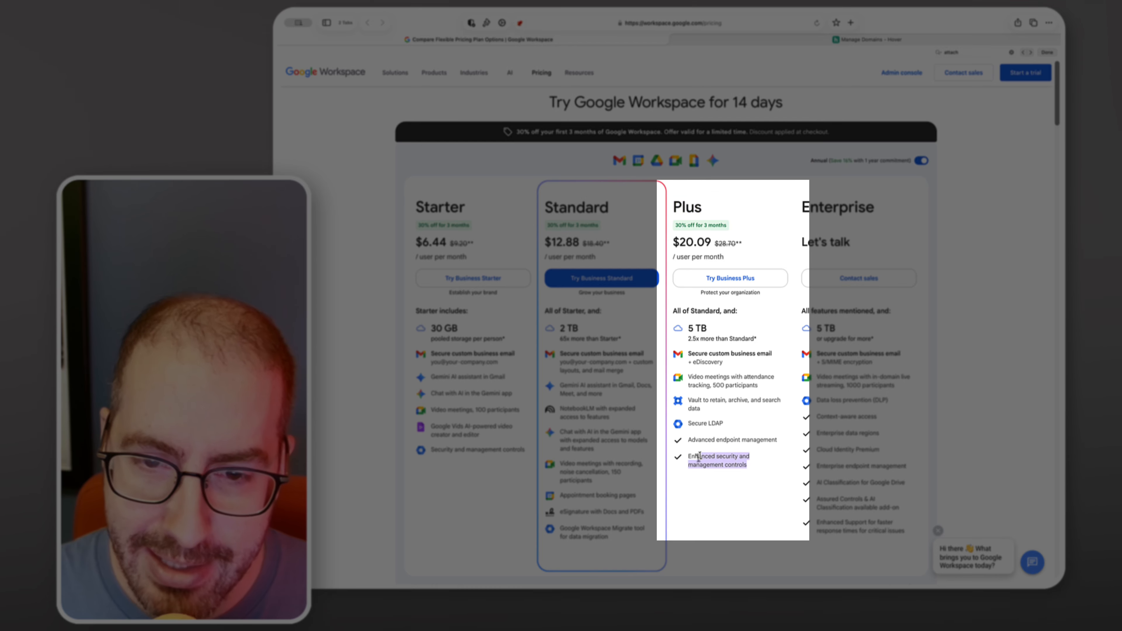
click(732, 474)
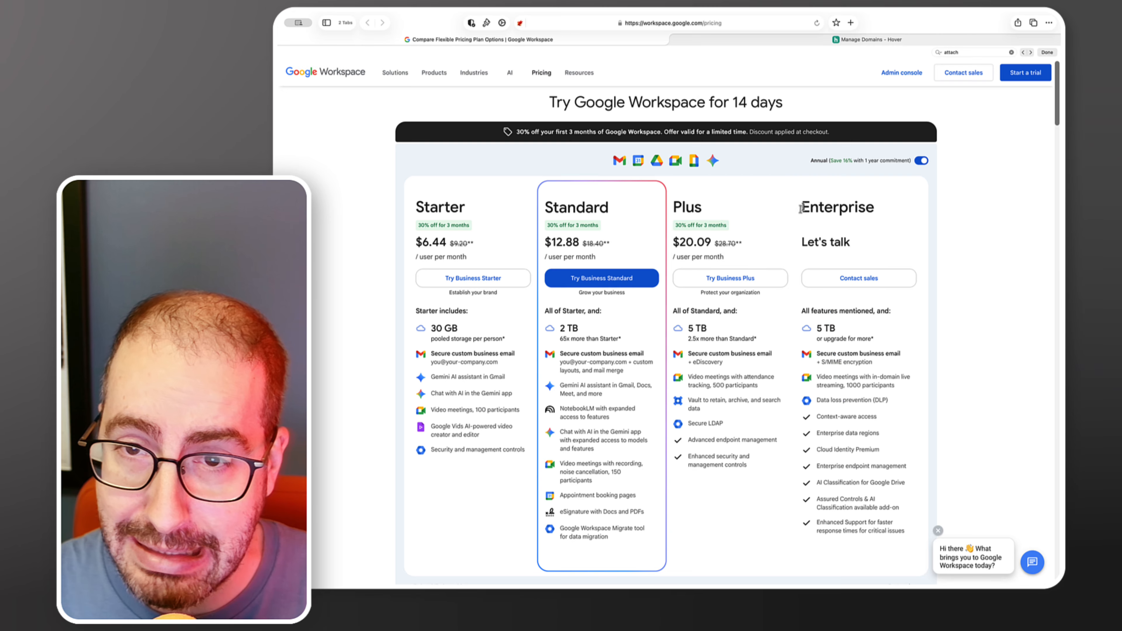
drag(802, 207, 872, 217)
- Scroll through the feature comparison table and search the page for 'context'
scroll(714, 343, down, 15)
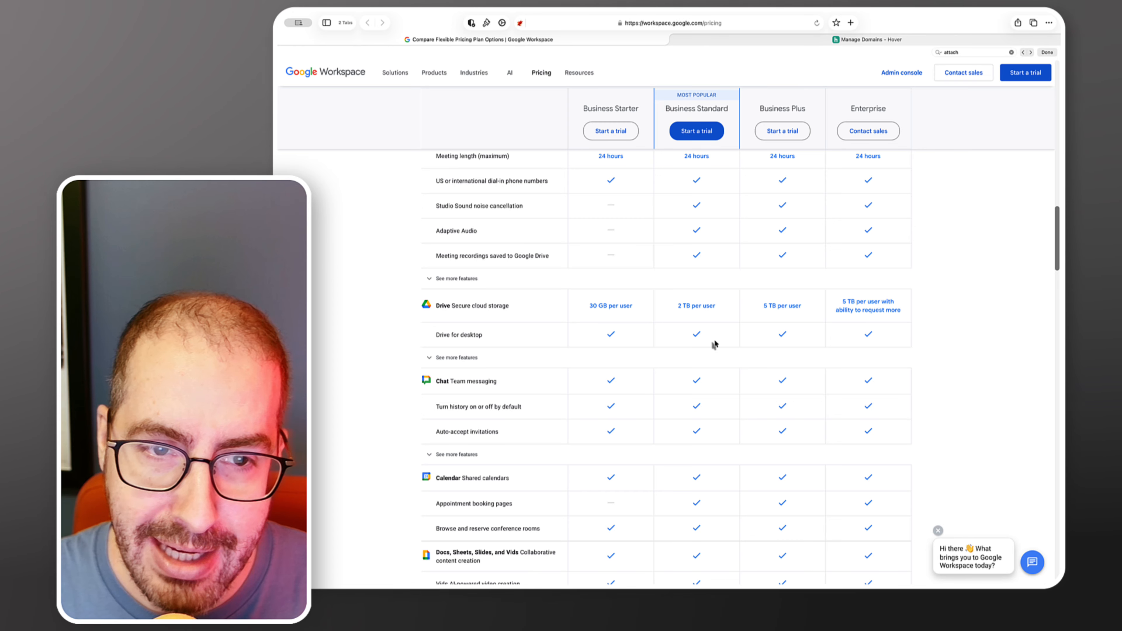
scroll(715, 344, down, 15)
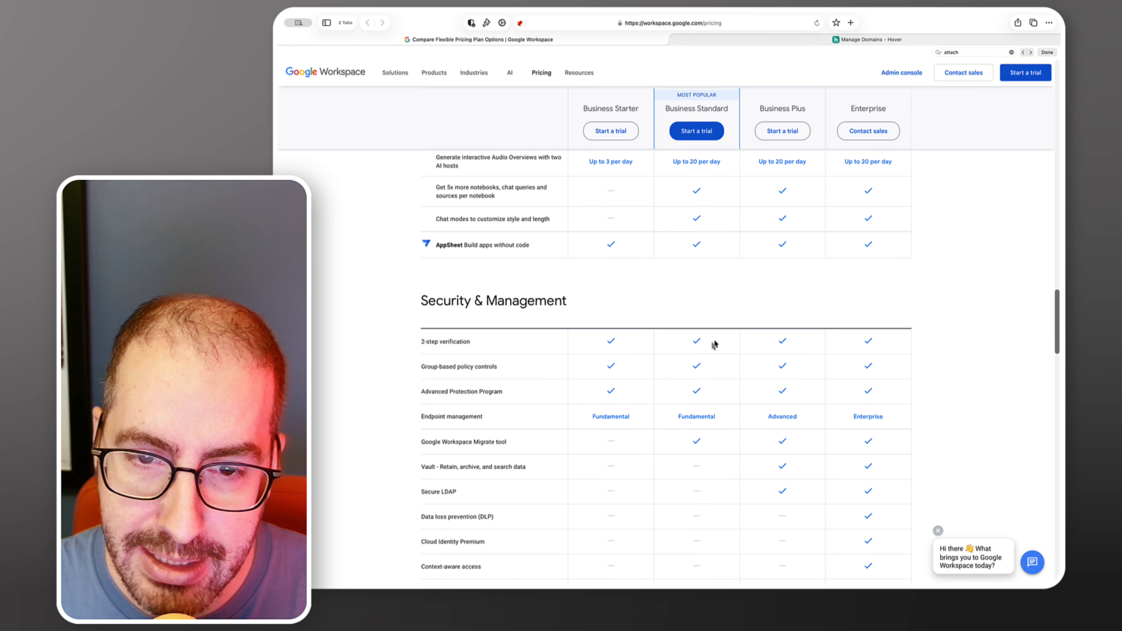
scroll(714, 344, down, 5)
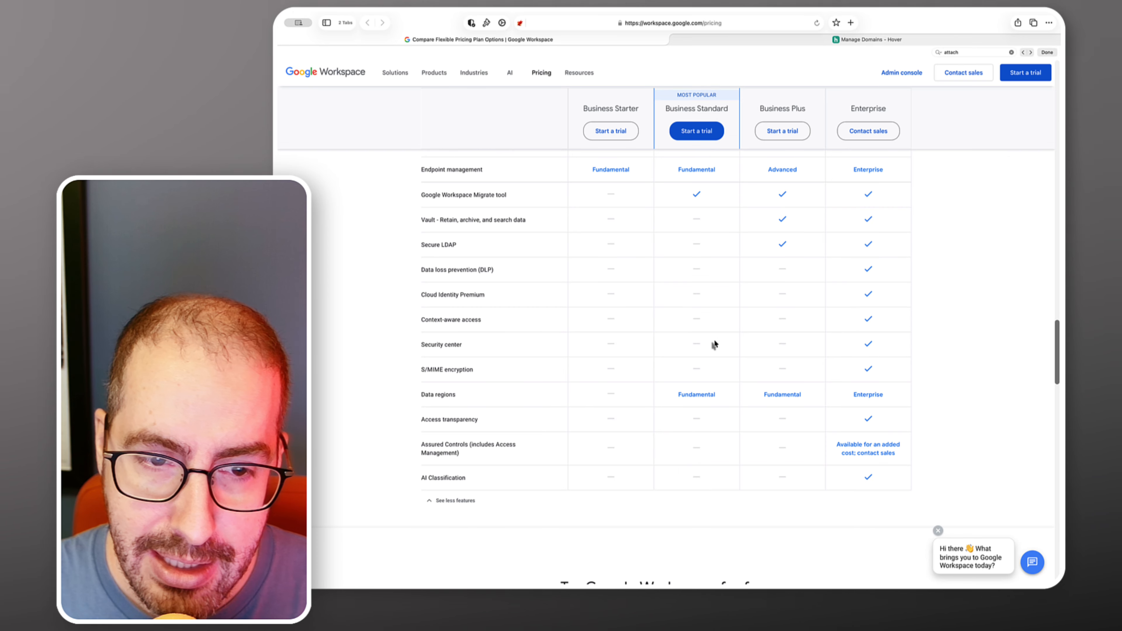
scroll(715, 344, up, 2)
scroll(715, 344, down, 7)
scroll(715, 344, up, 15)
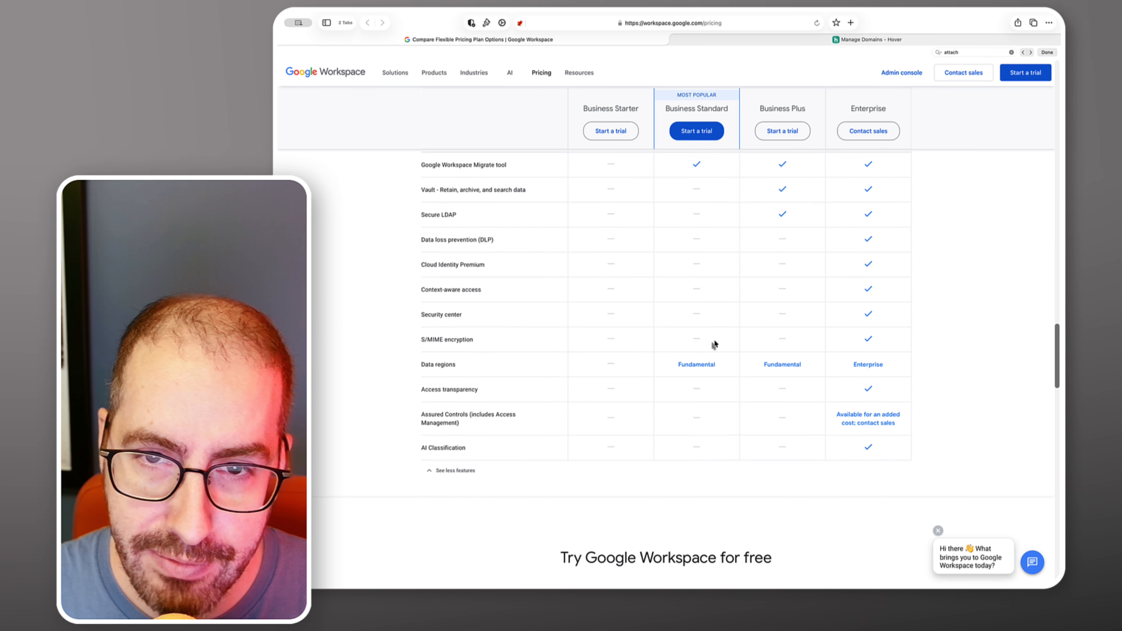
scroll(714, 344, up, 10)
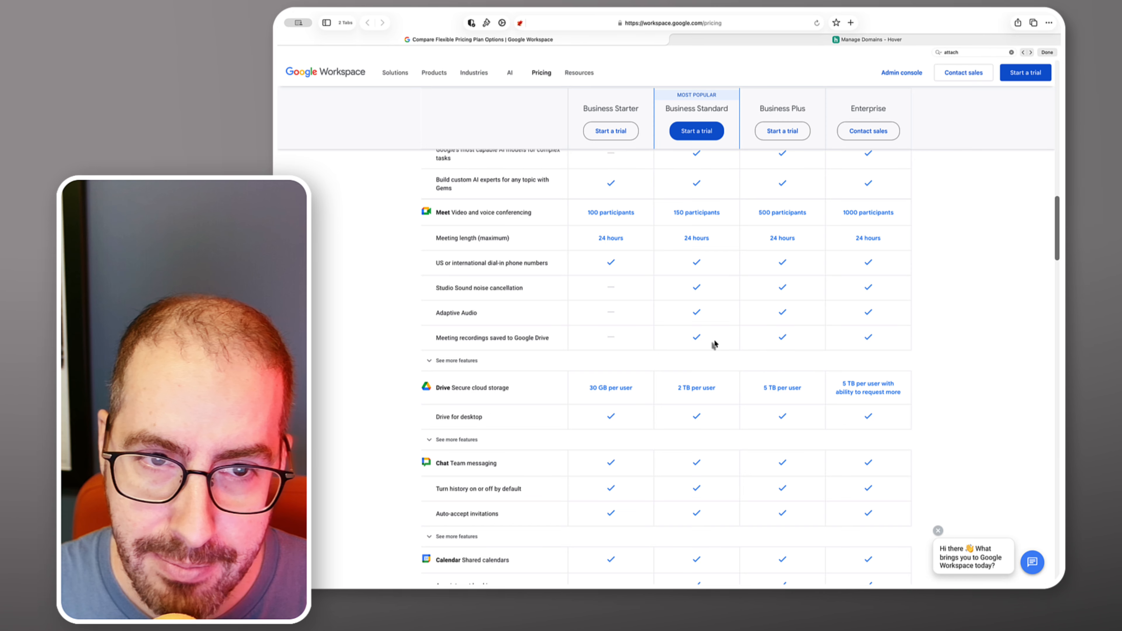
text(context)
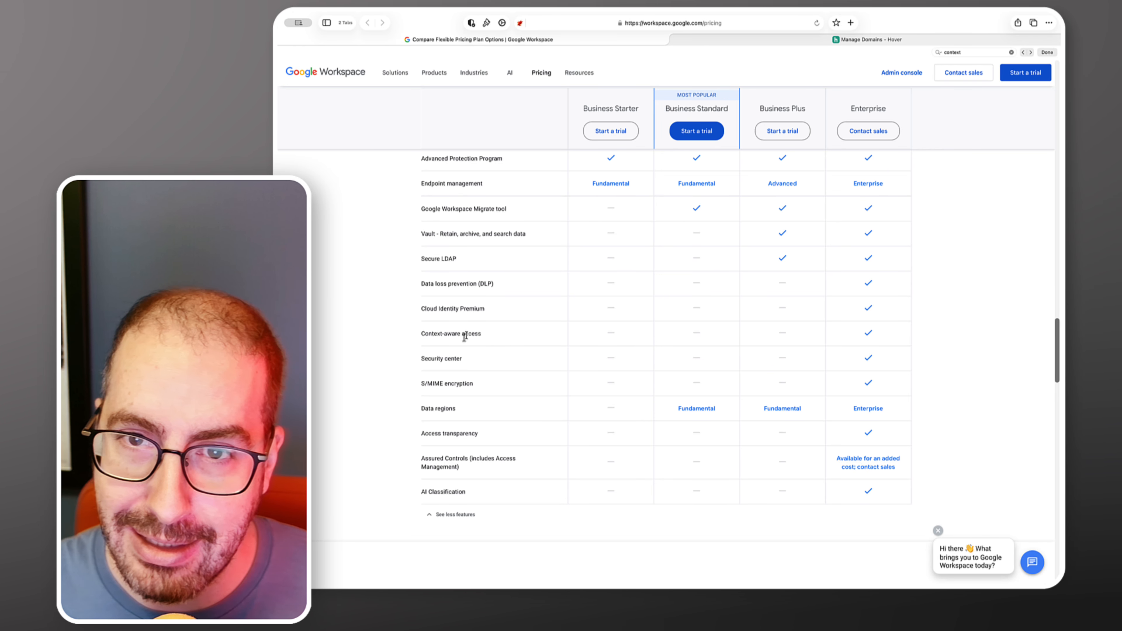
- Start the Business Plus trial for business 'Tundra Moose' with team size 'Just you'
click(782, 131)
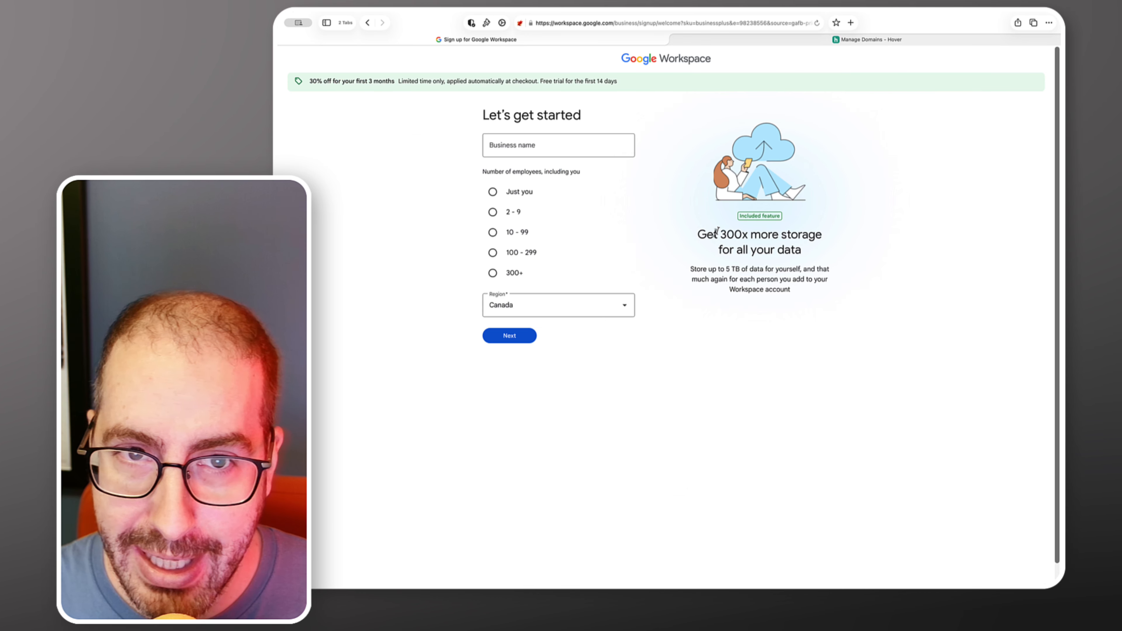
click(583, 144)
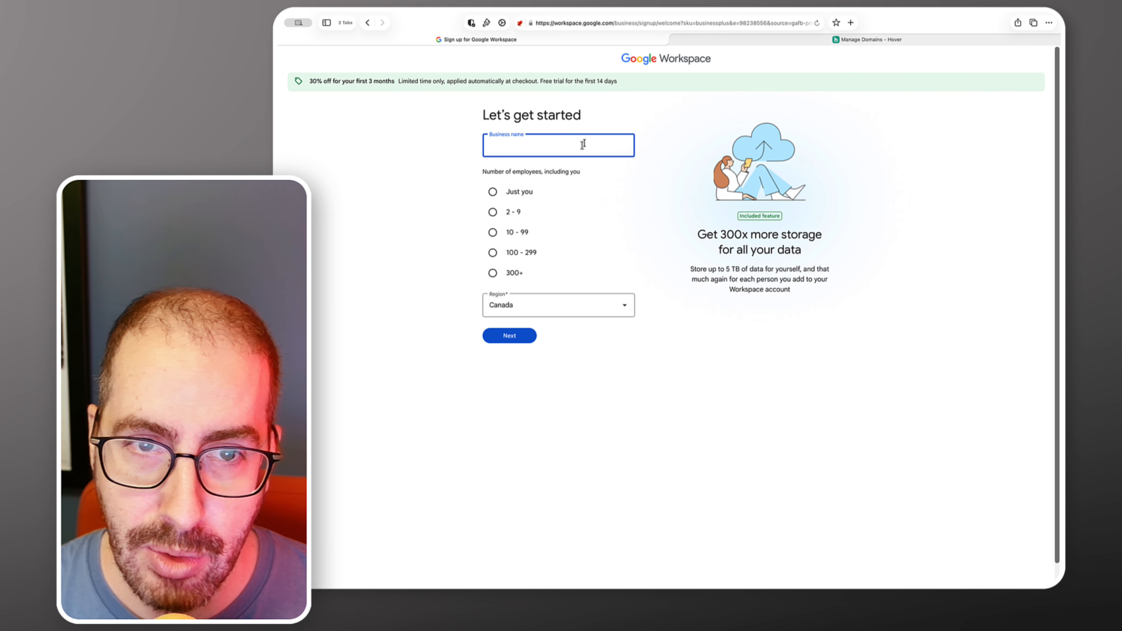
text(Tundra Mo)
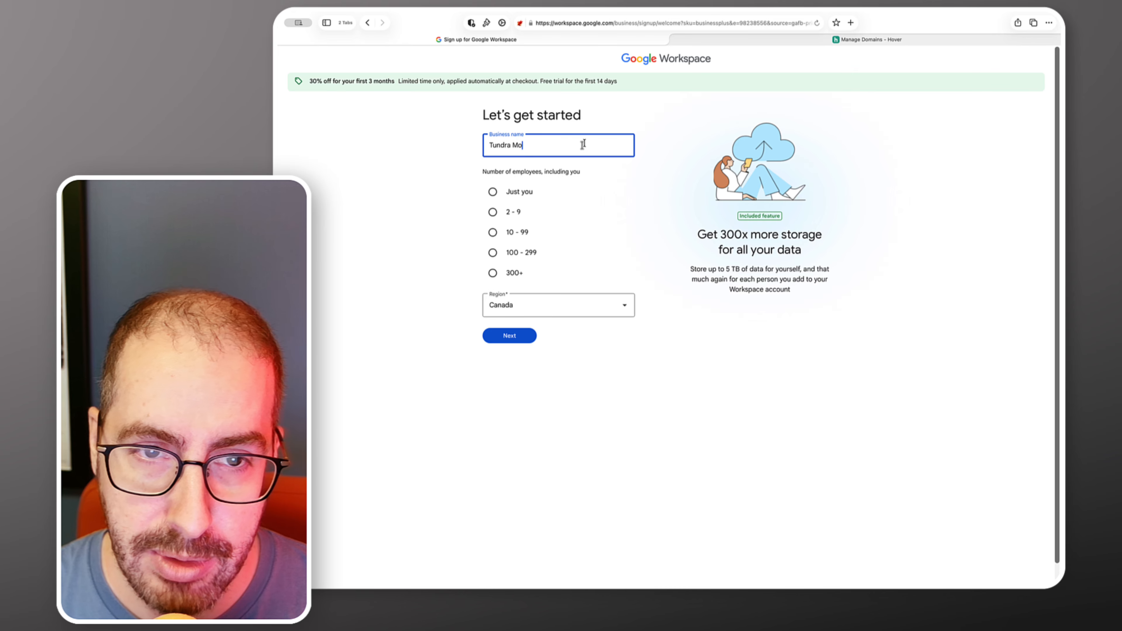
text(ose)
click(535, 188)
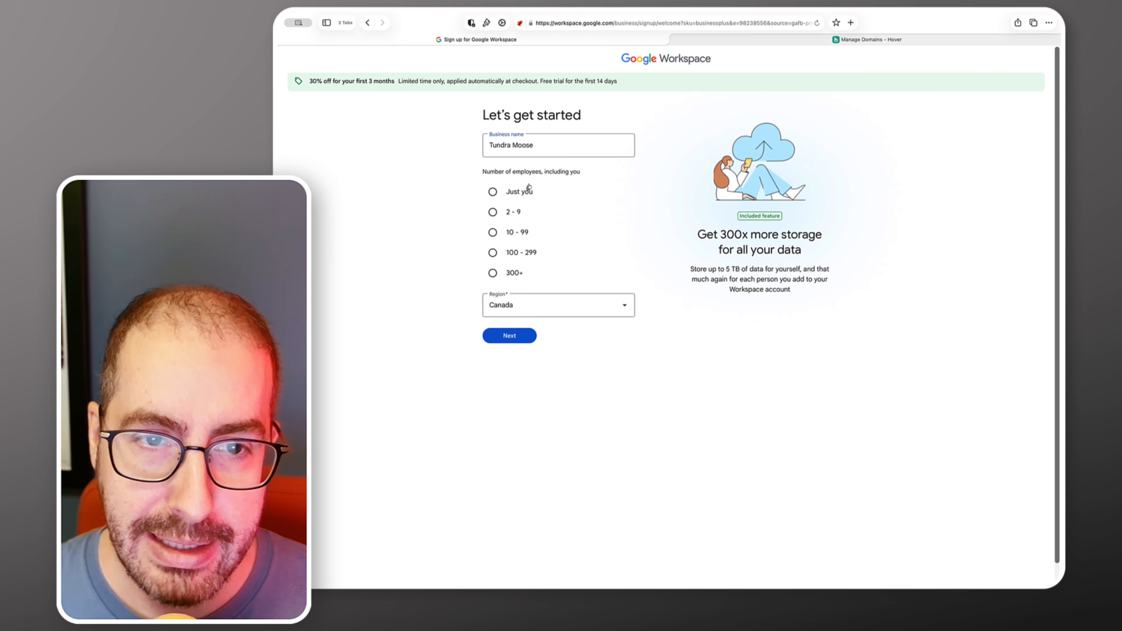
click(504, 197)
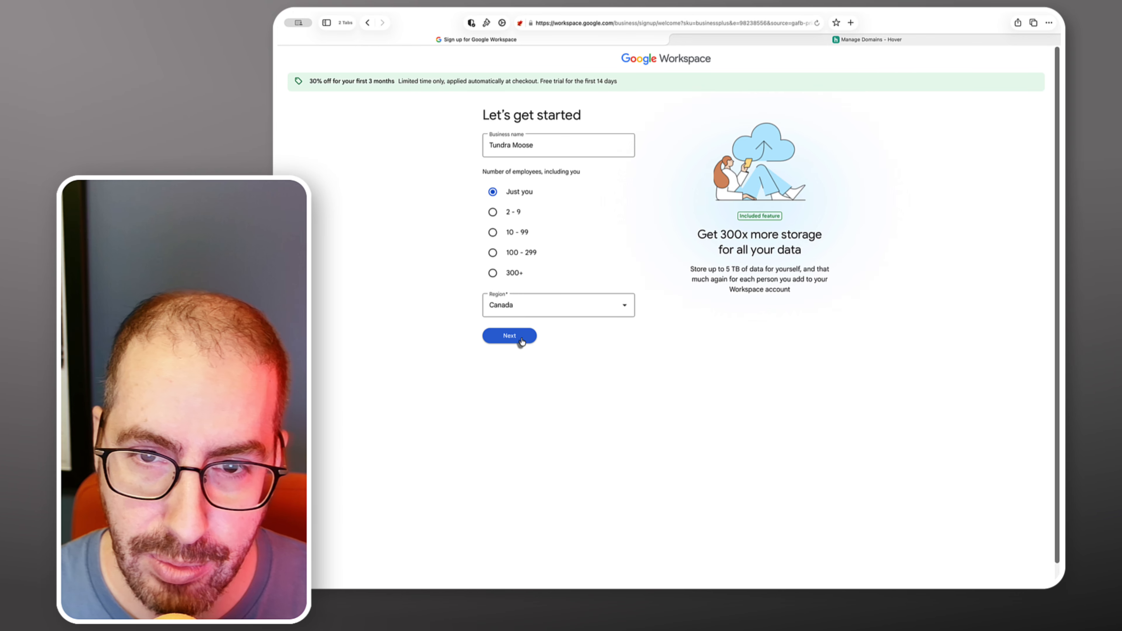
click(510, 336)
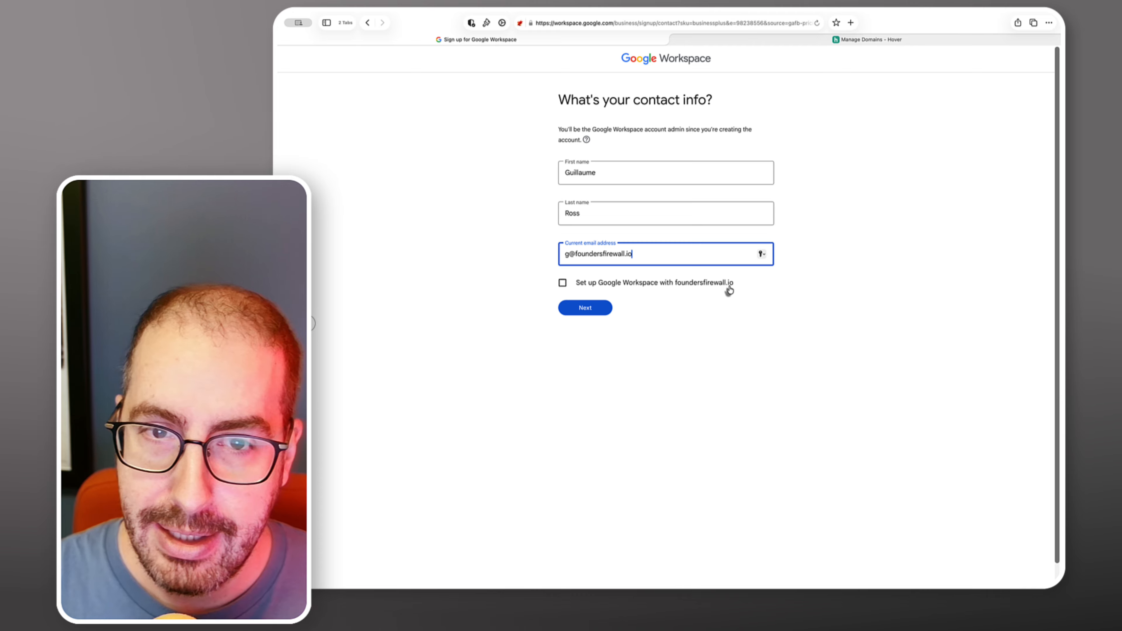
- Set up the account with the existing domain lordawesome.com and confirm using it
click(600, 315)
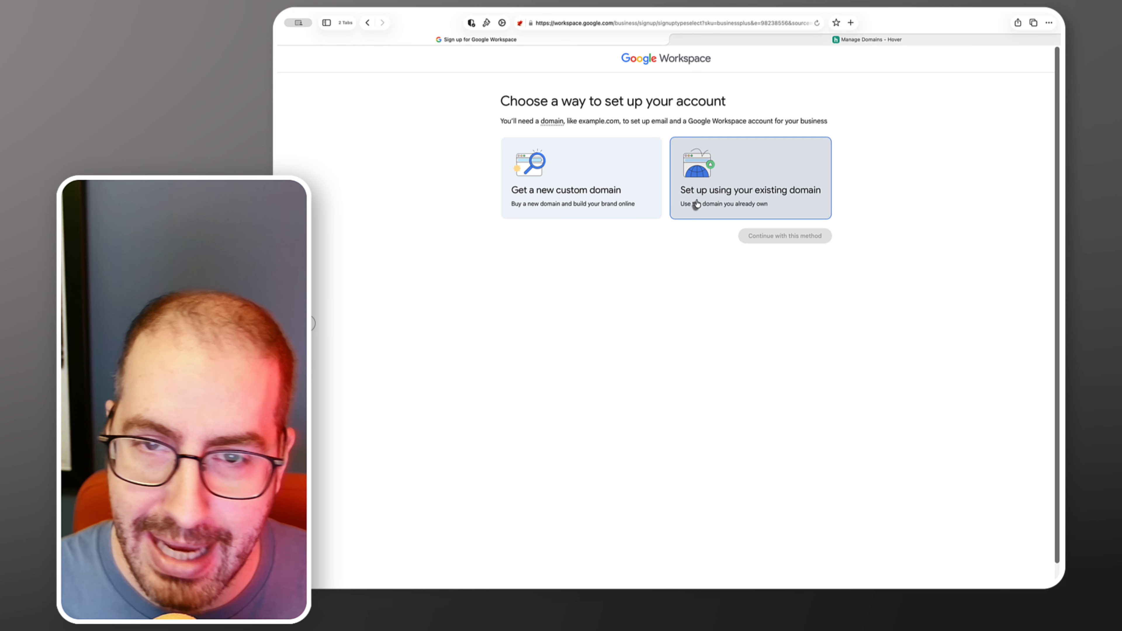
click(711, 210)
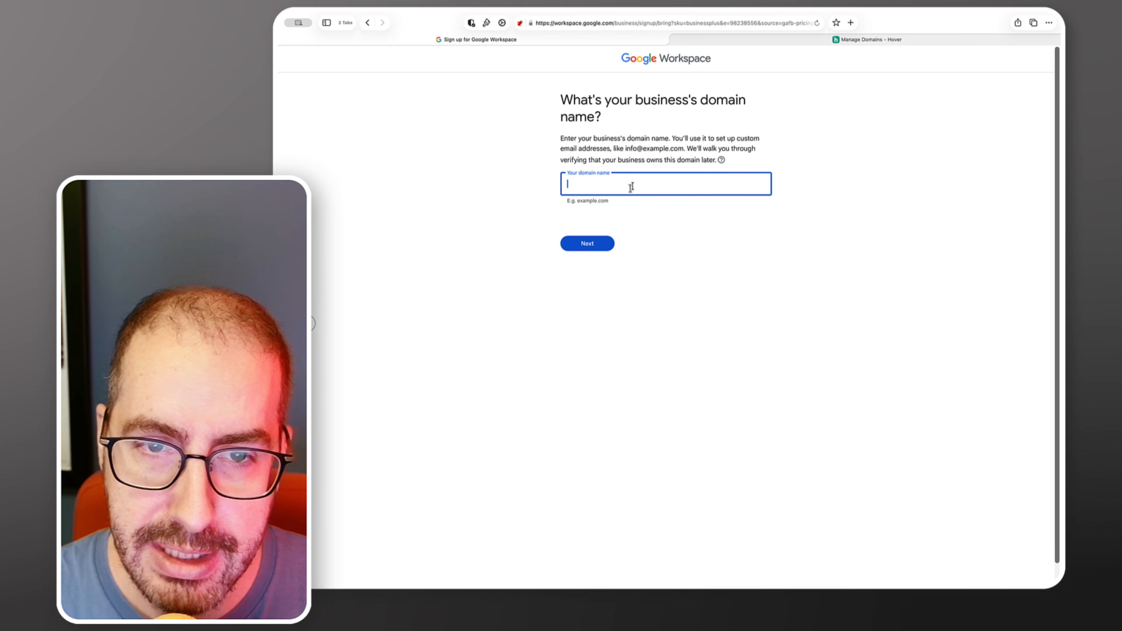
text(lordawesome.com)
key(Return)
click(585, 195)
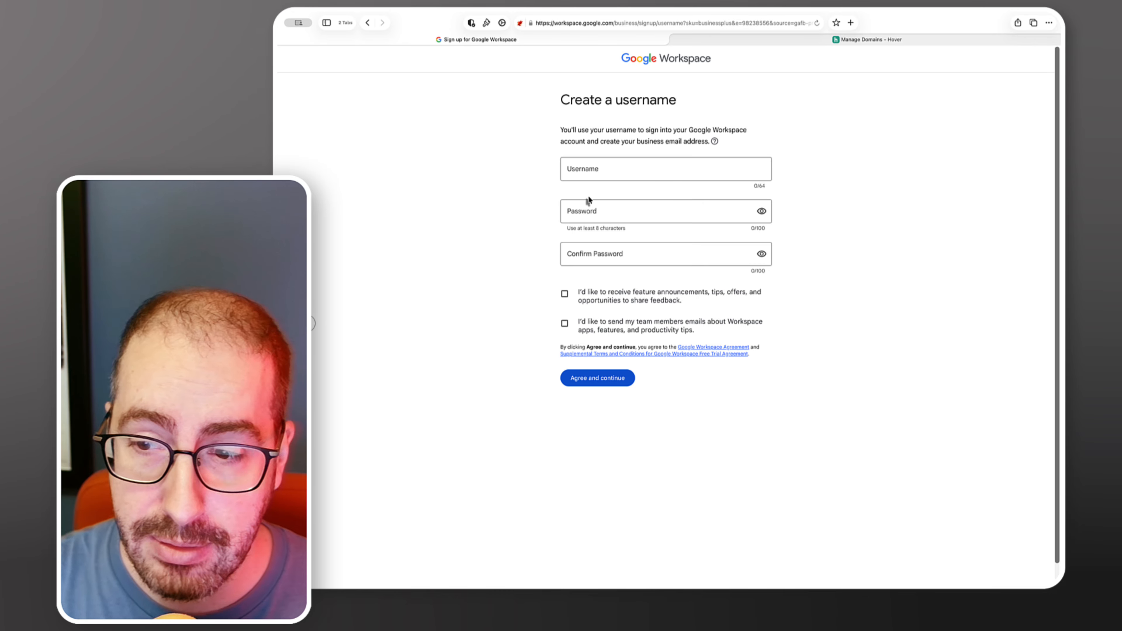
- Enter the admin username, fill both password fields with a suggested strong password, and agree to the terms
click(603, 177)
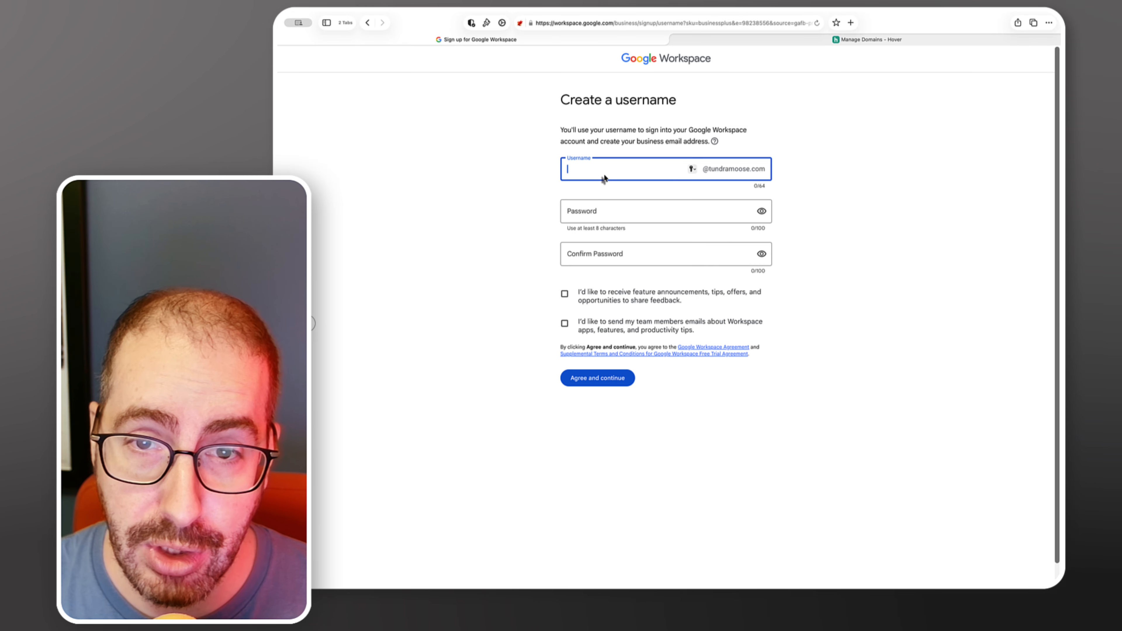
text(guillaume)
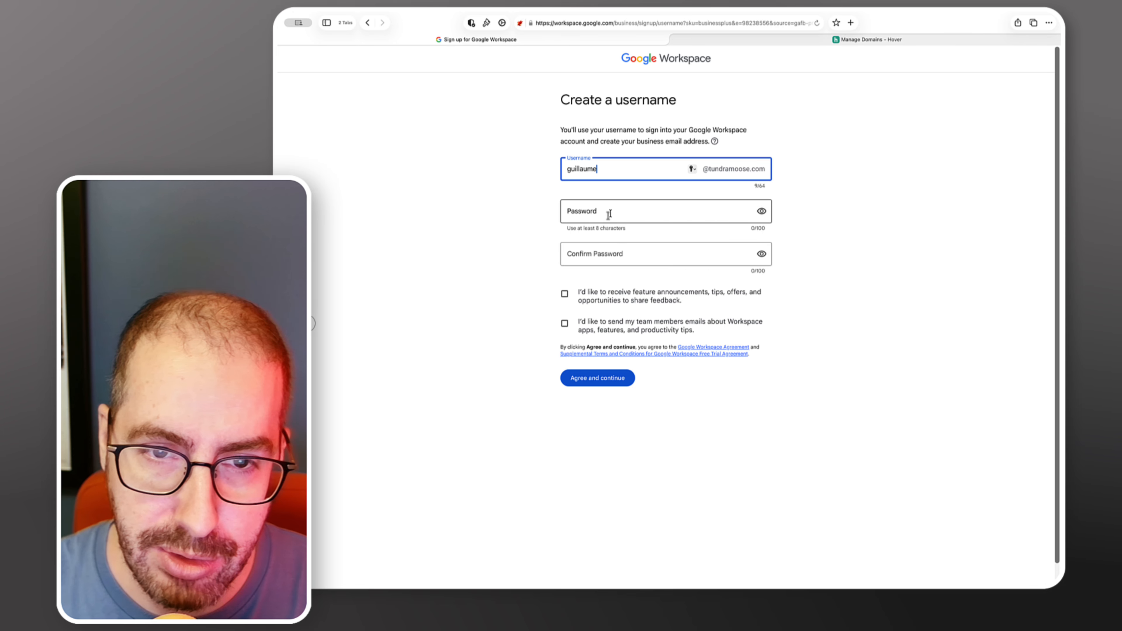
click(609, 214)
click(528, 210)
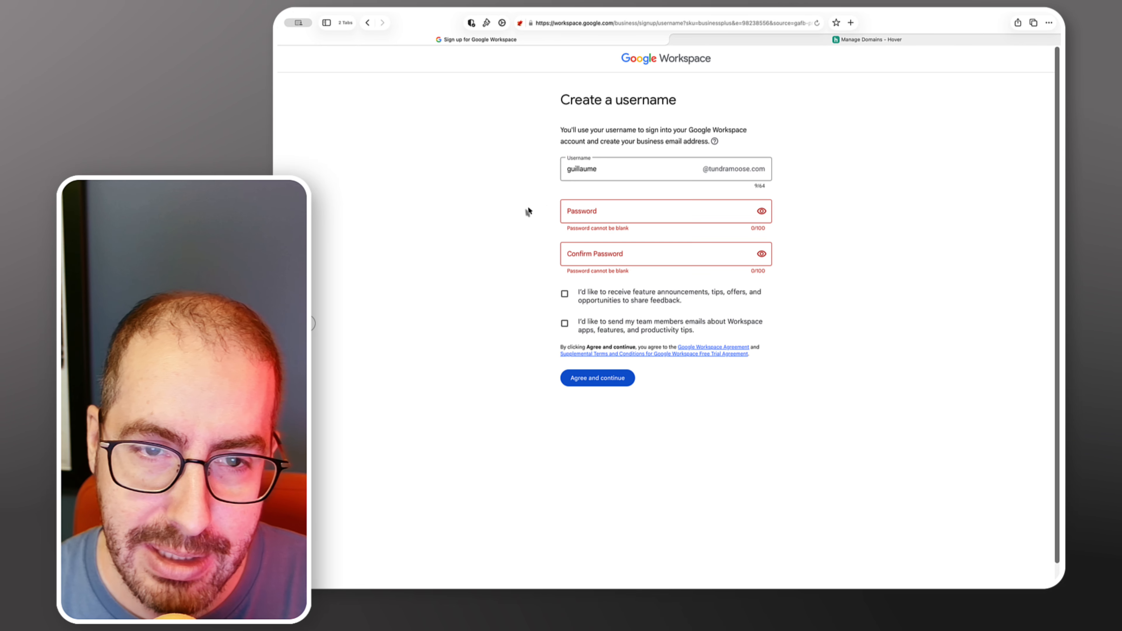
click(577, 207)
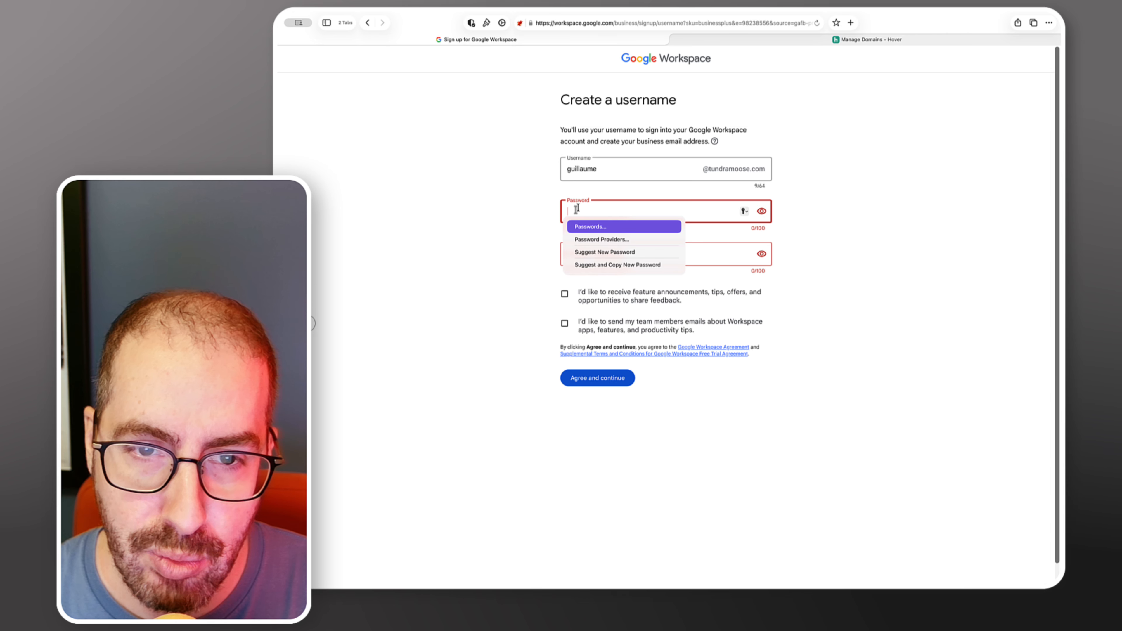
key(super+v)
key(Tab)
key(super+v)
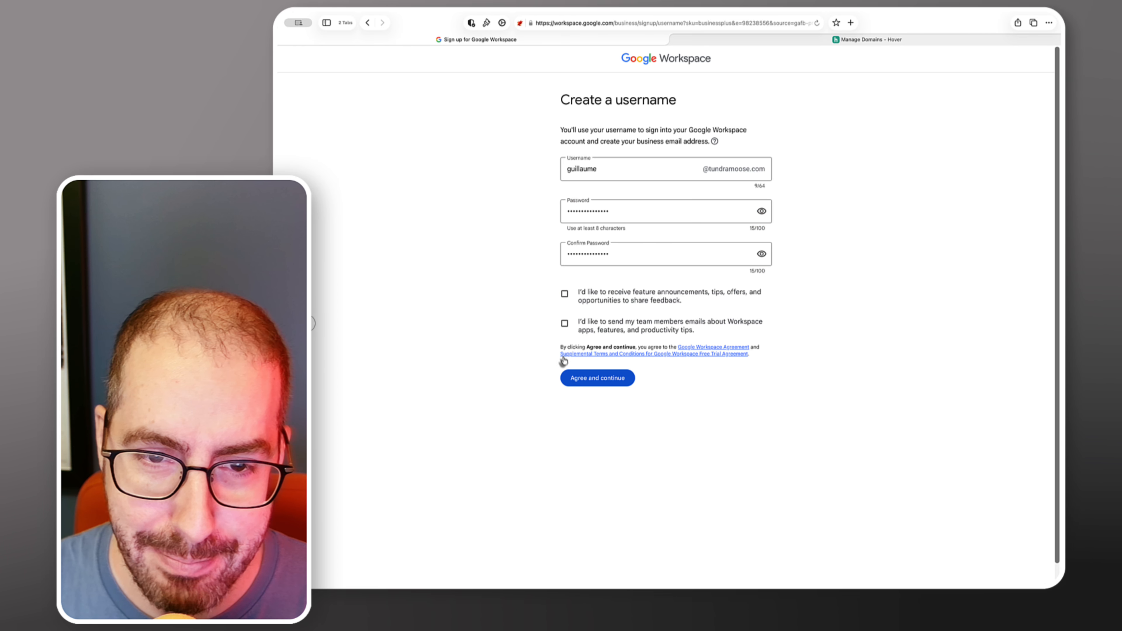
click(594, 378)
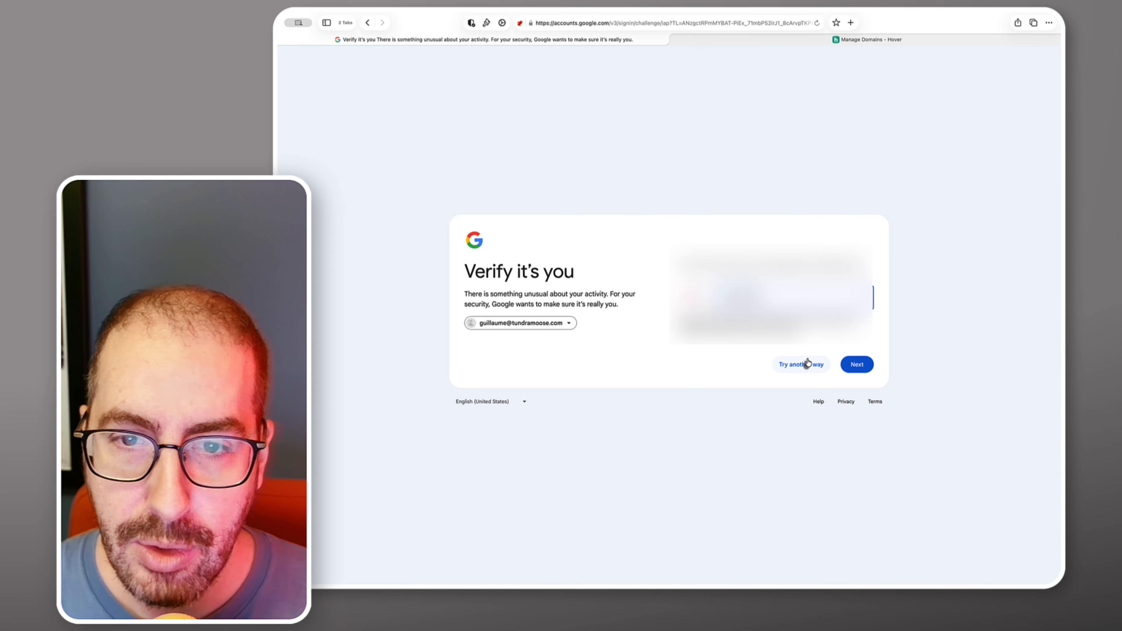
- Complete the identity verification and dismiss the new account welcome notice
click(860, 365)
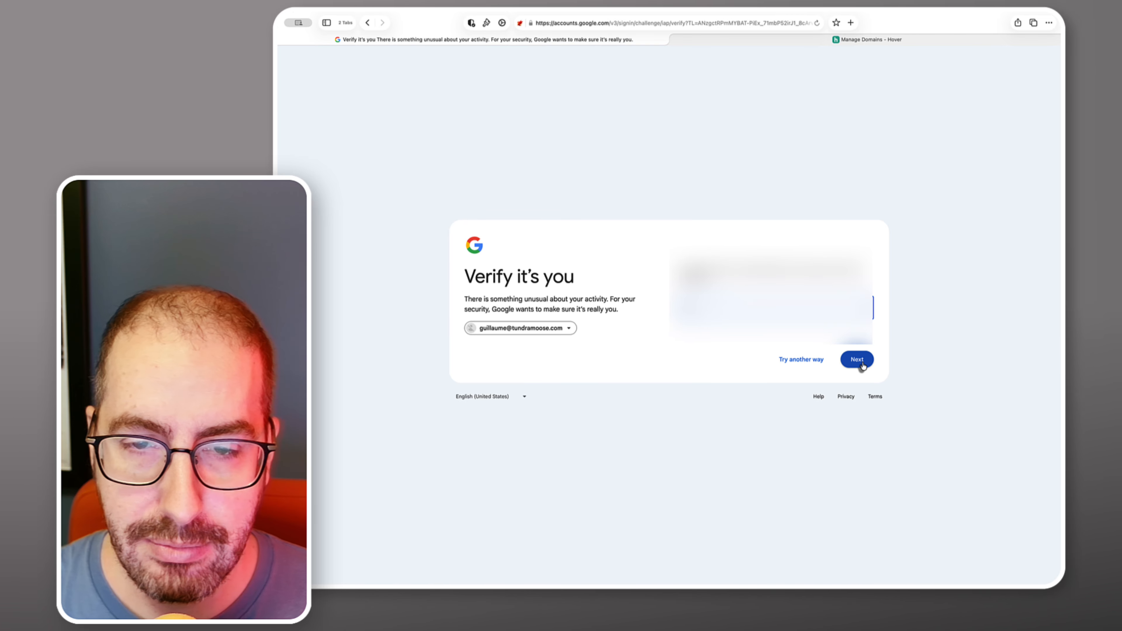
click(862, 366)
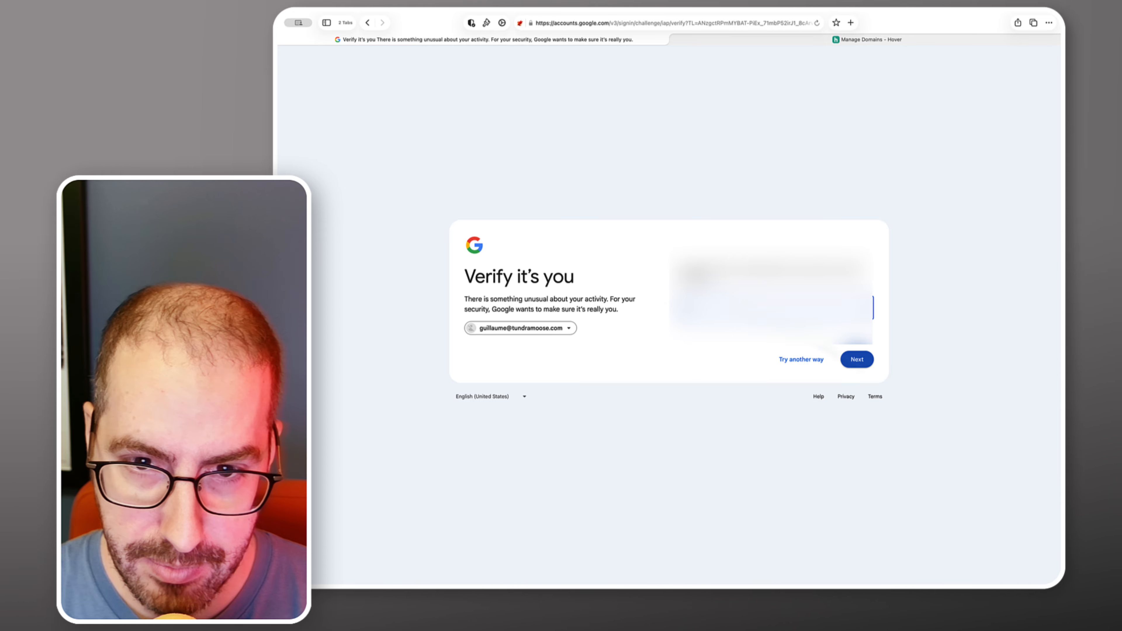
click(687, 281)
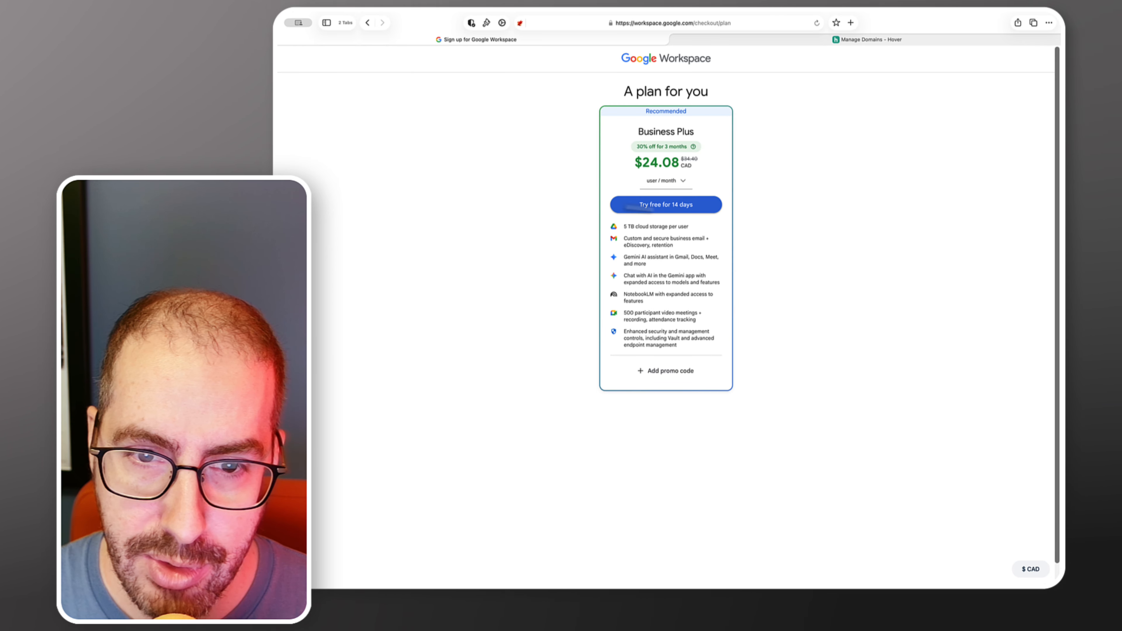
- Choose the Business Plus 14-day free trial and scroll down the checkout page
click(672, 206)
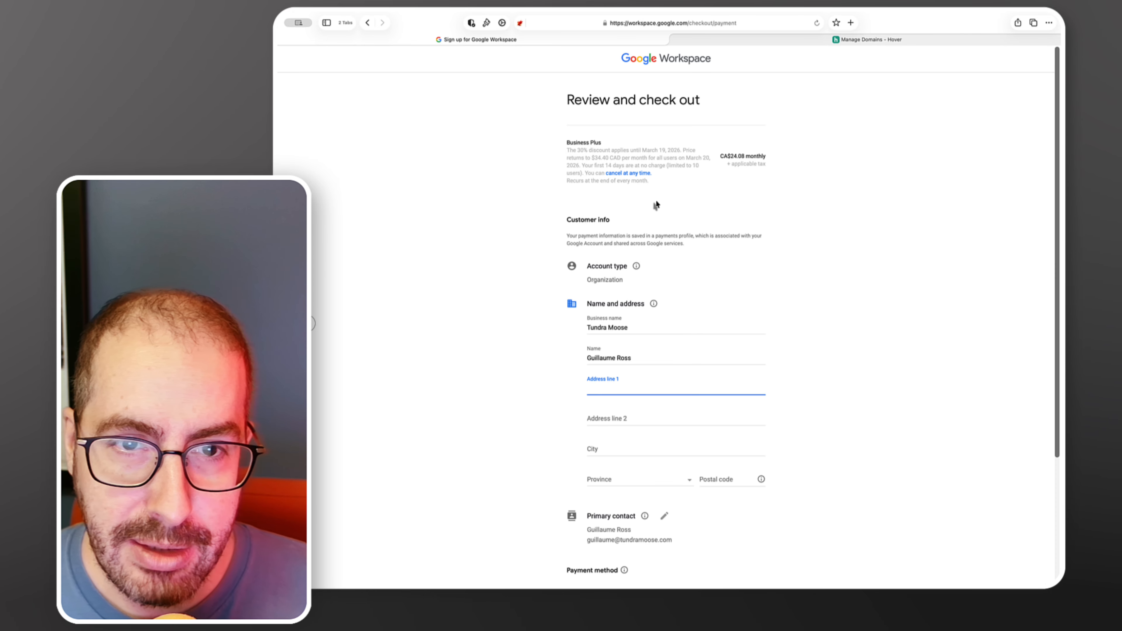
scroll(653, 207, down, 1)
scroll(627, 244, down, 4)
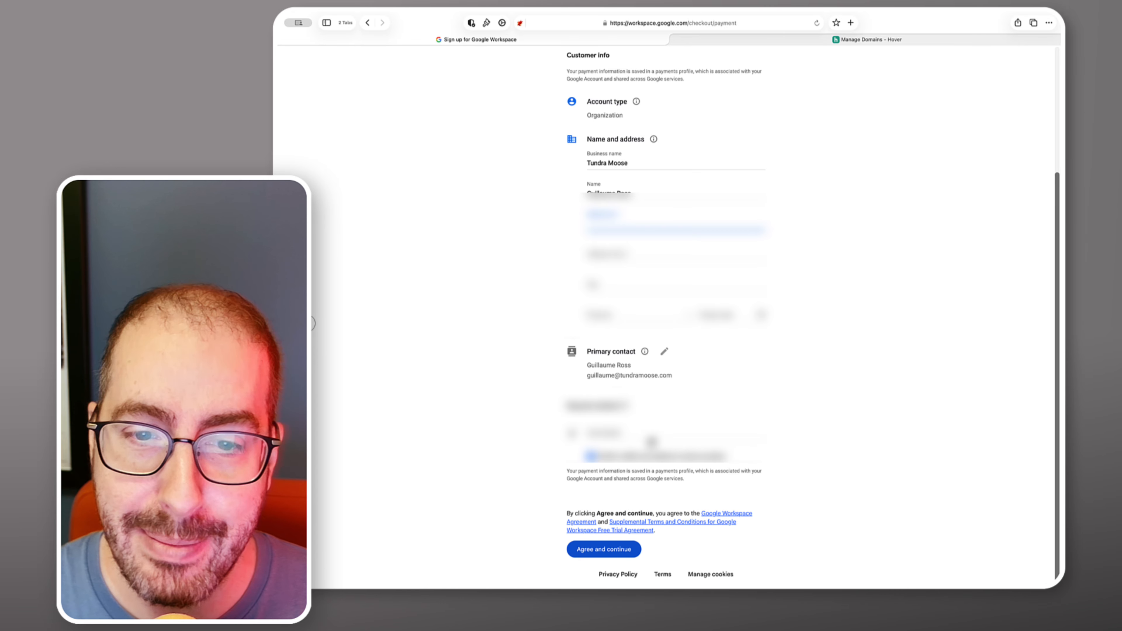
- Agree to the checkout terms and skip adding users for now
click(602, 549)
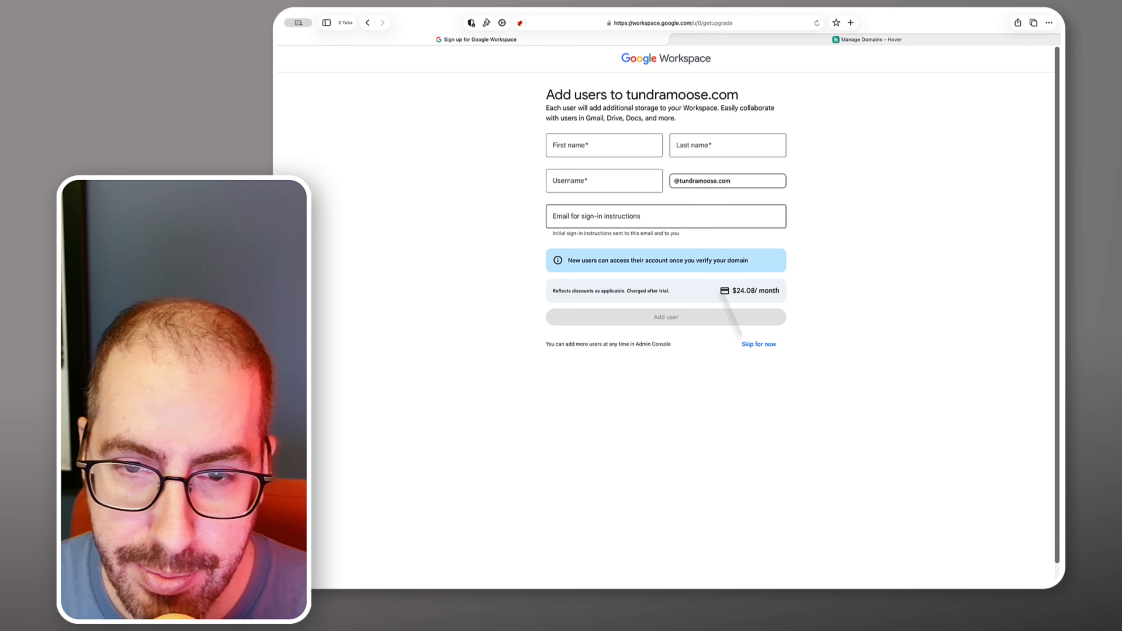
click(759, 345)
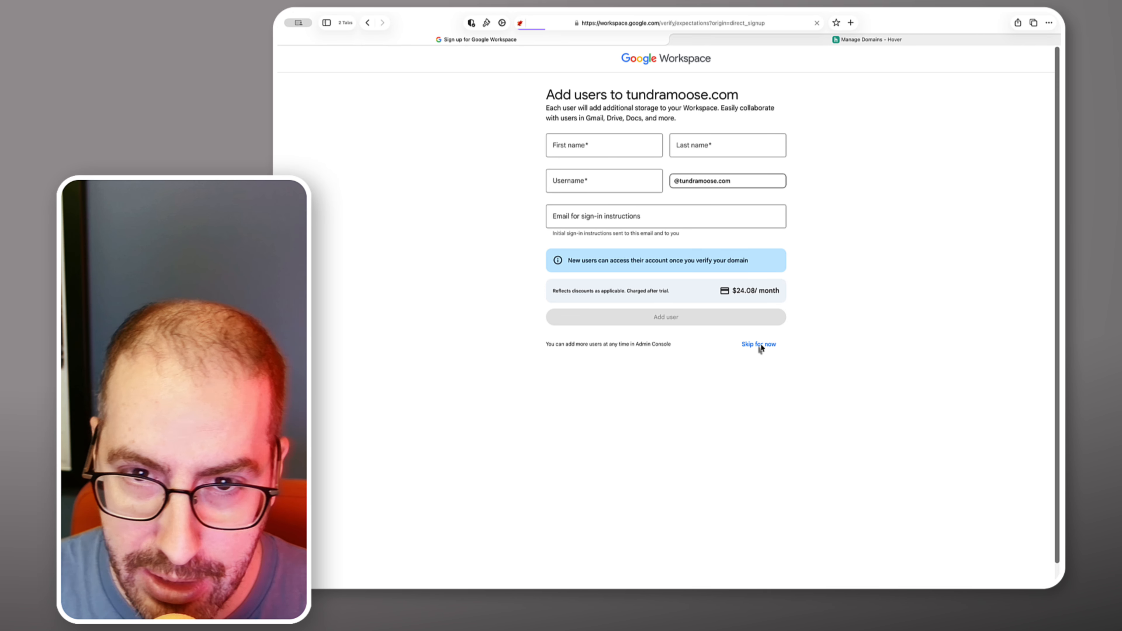
click(756, 230)
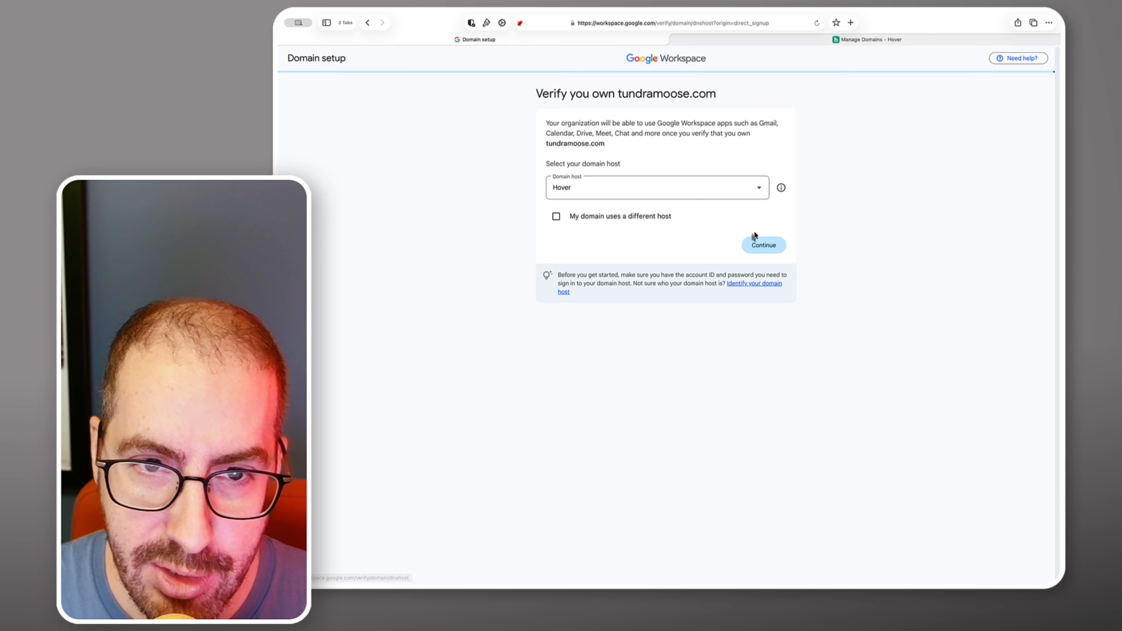
- Choose Hover as the domain host and copy the TXT verification code
click(748, 244)
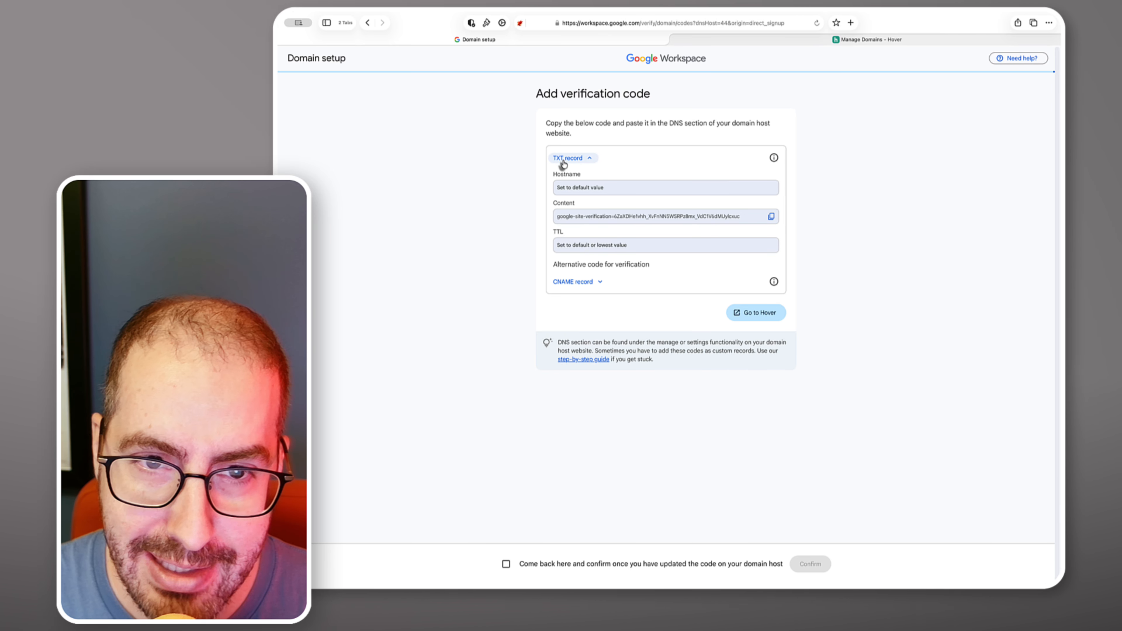
click(770, 217)
click(860, 40)
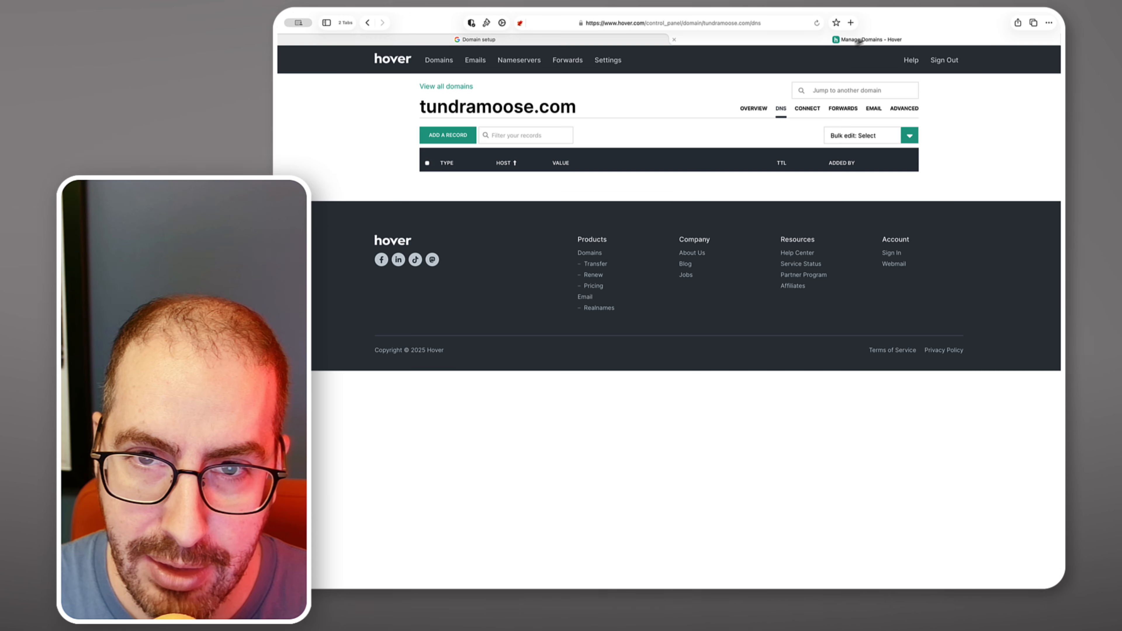
- Add a TXT record at @ with the verification code in Hover, then tick Workspace's confirmation box
click(448, 135)
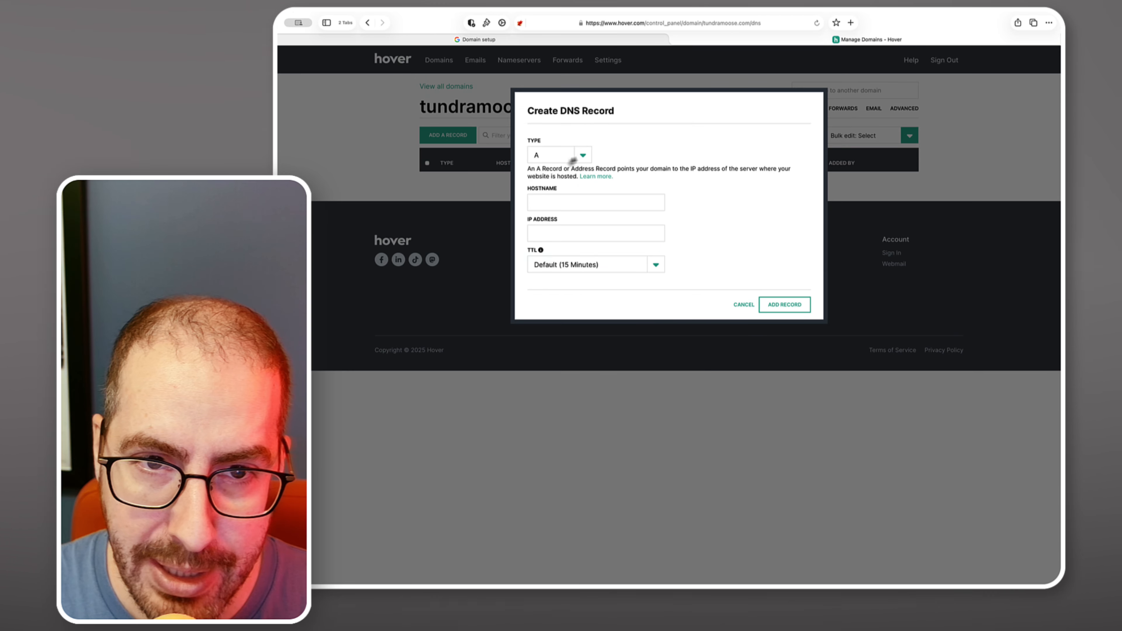
click(573, 159)
click(550, 200)
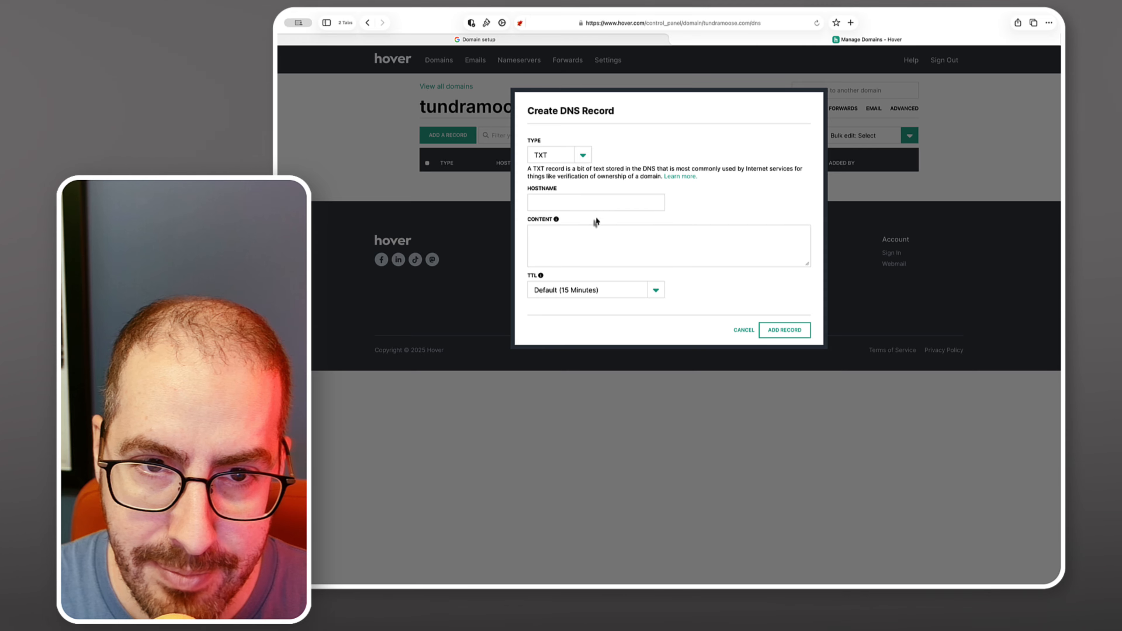
click(597, 242)
key(super+v)
click(591, 202)
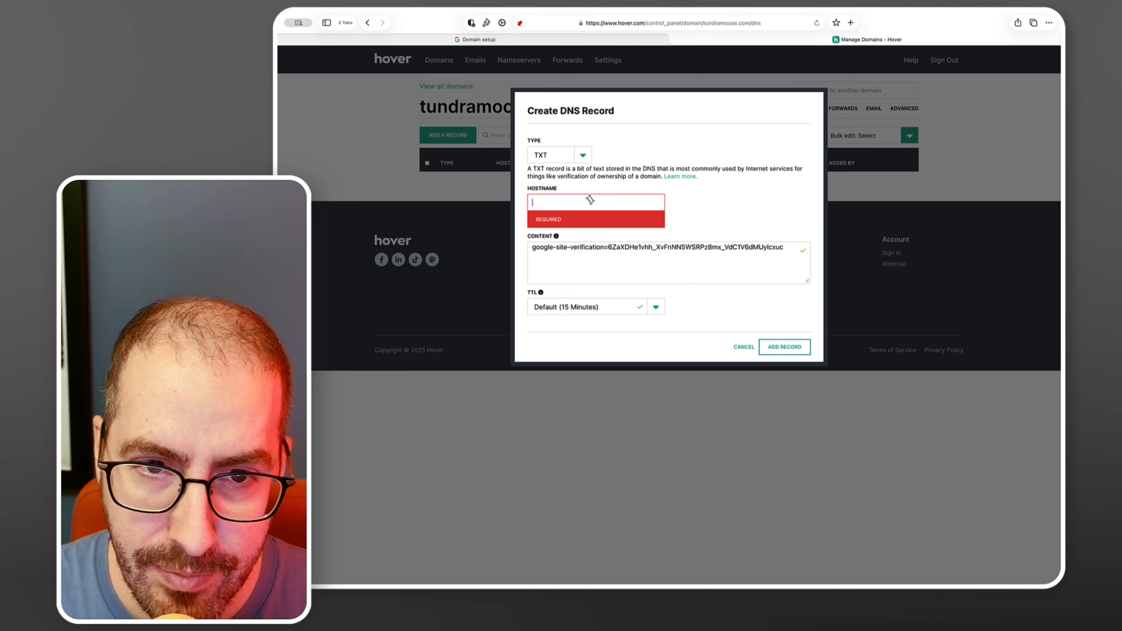
text(@)
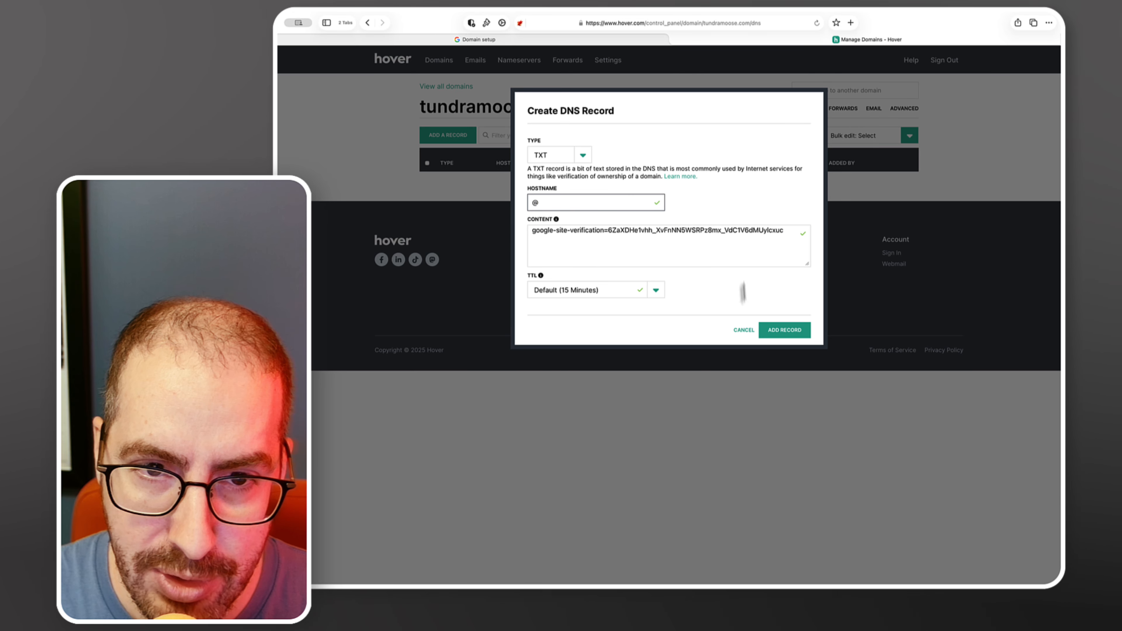
click(790, 332)
click(623, 40)
click(600, 568)
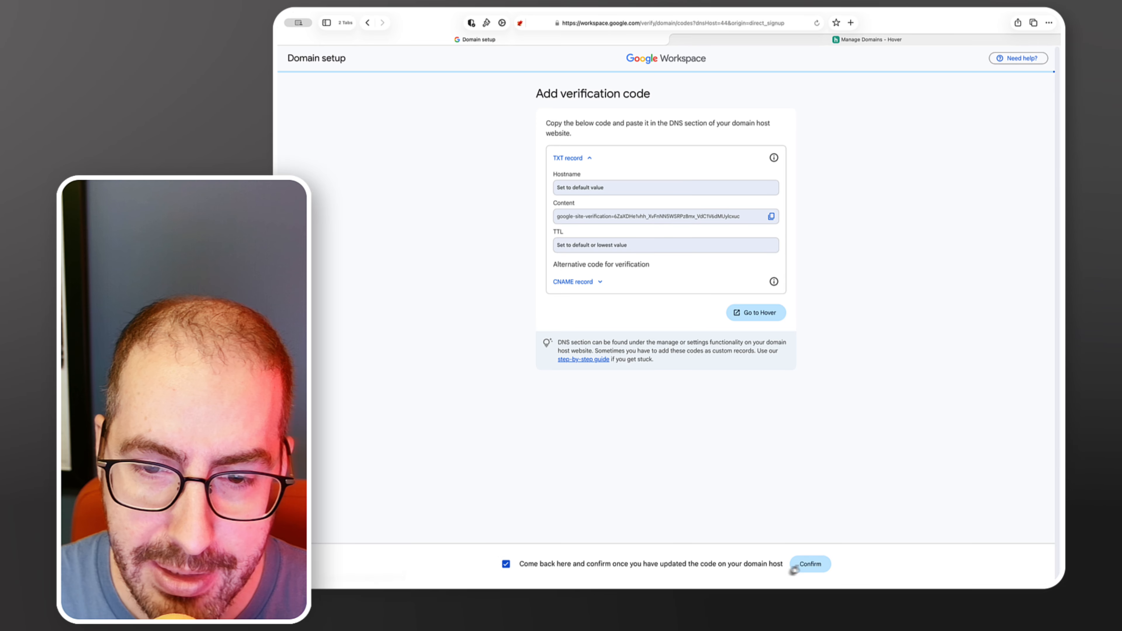
- Verify tundramoose.com, start Gmail activation, and copy the SMTP.GOOGLE.COM mail server value
click(805, 567)
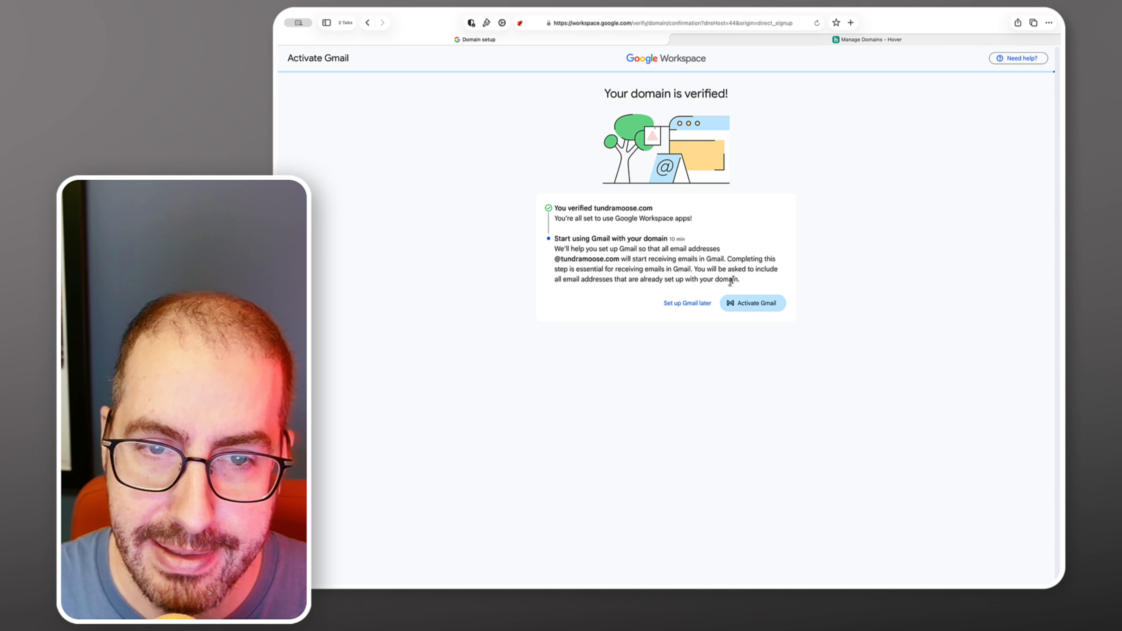
click(745, 304)
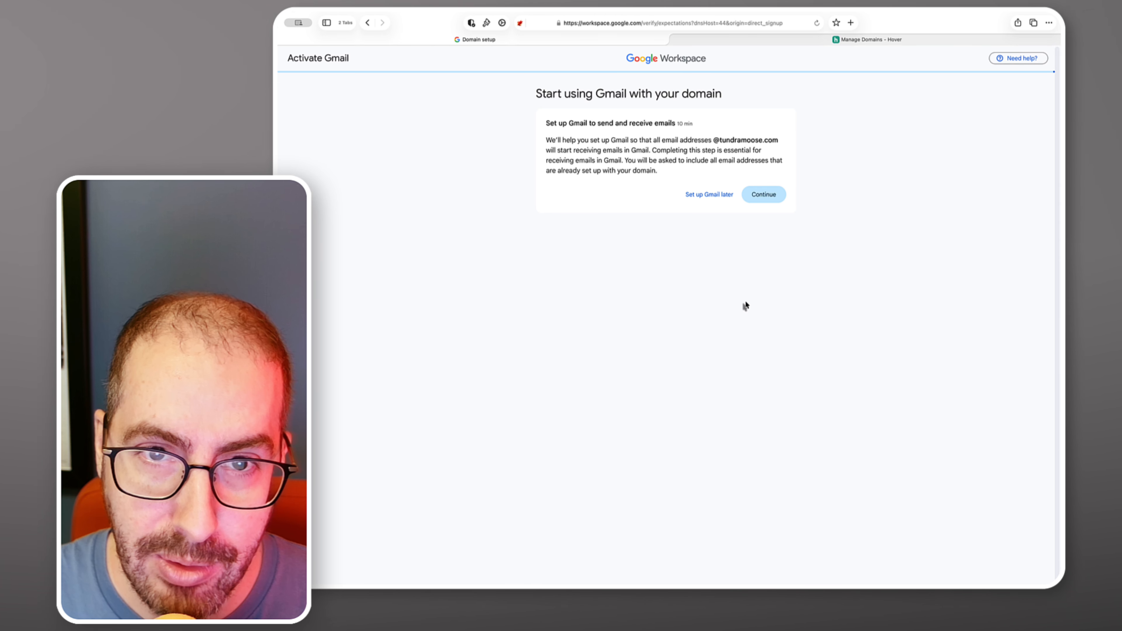
click(751, 198)
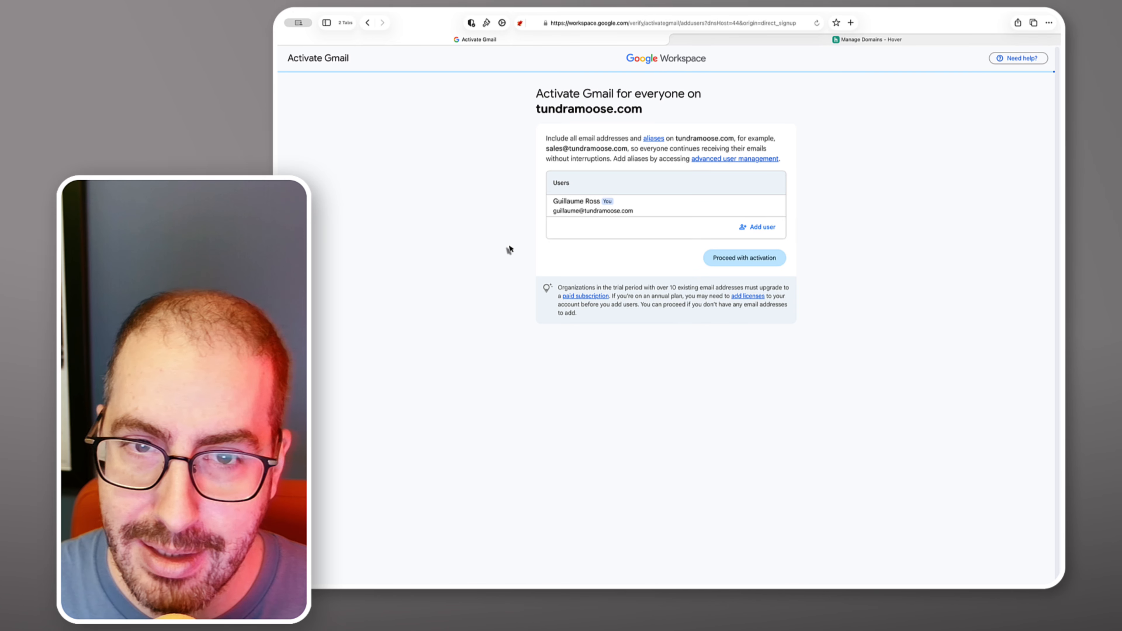
click(724, 262)
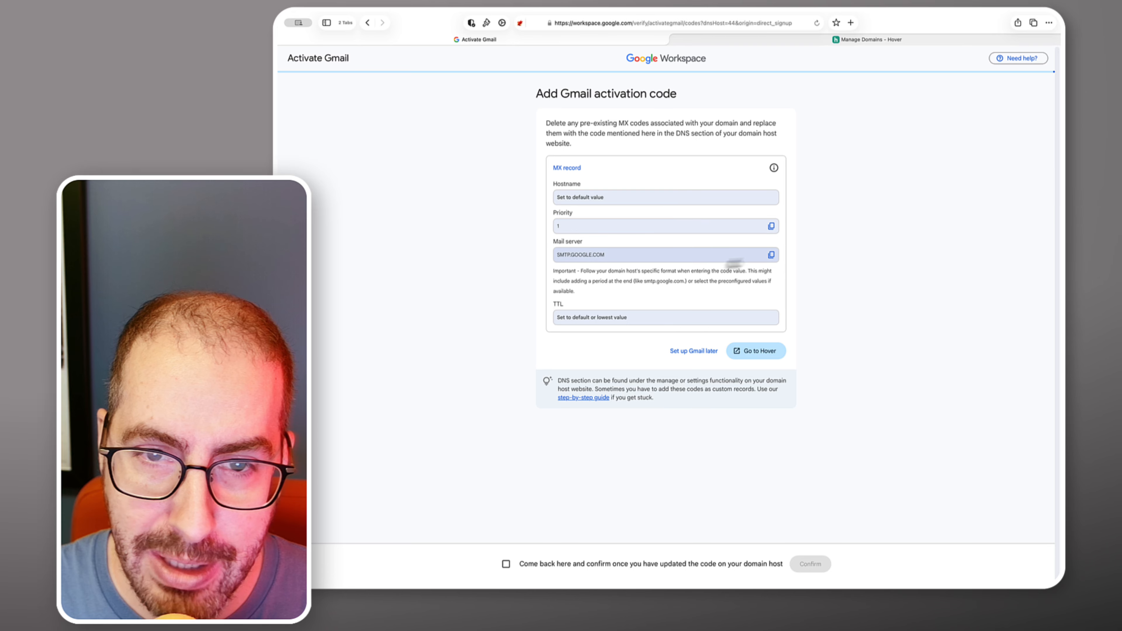
click(771, 255)
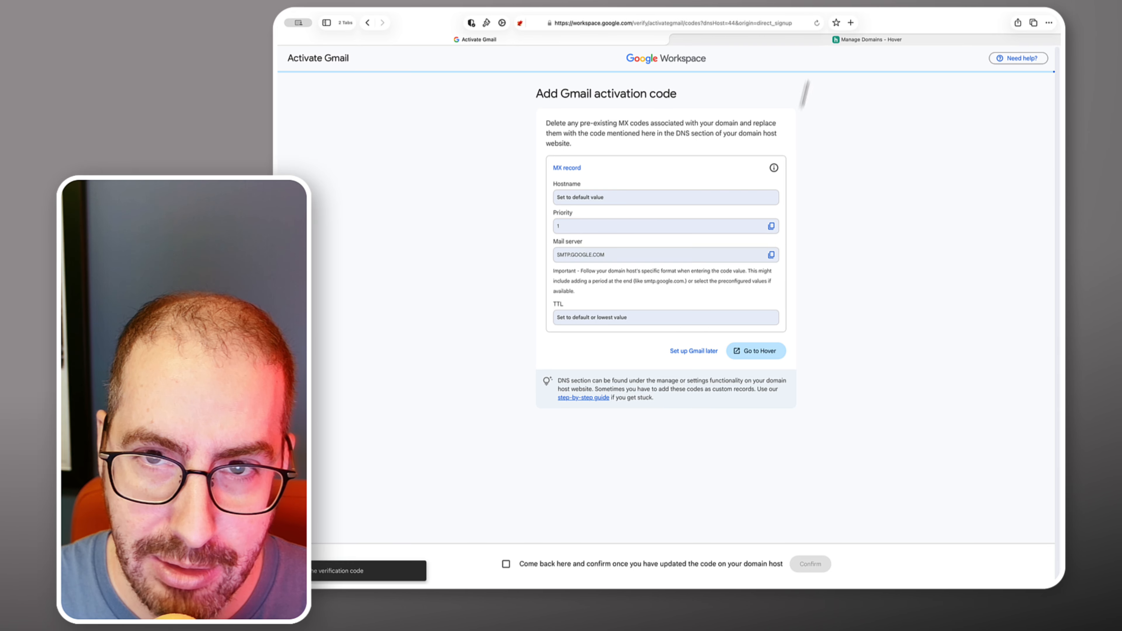
- Create a Hover MX record: hostname @, priority 1, mail server SMTP.GOOGLE.COM; tick Workspace's confirmation
click(813, 39)
click(585, 205)
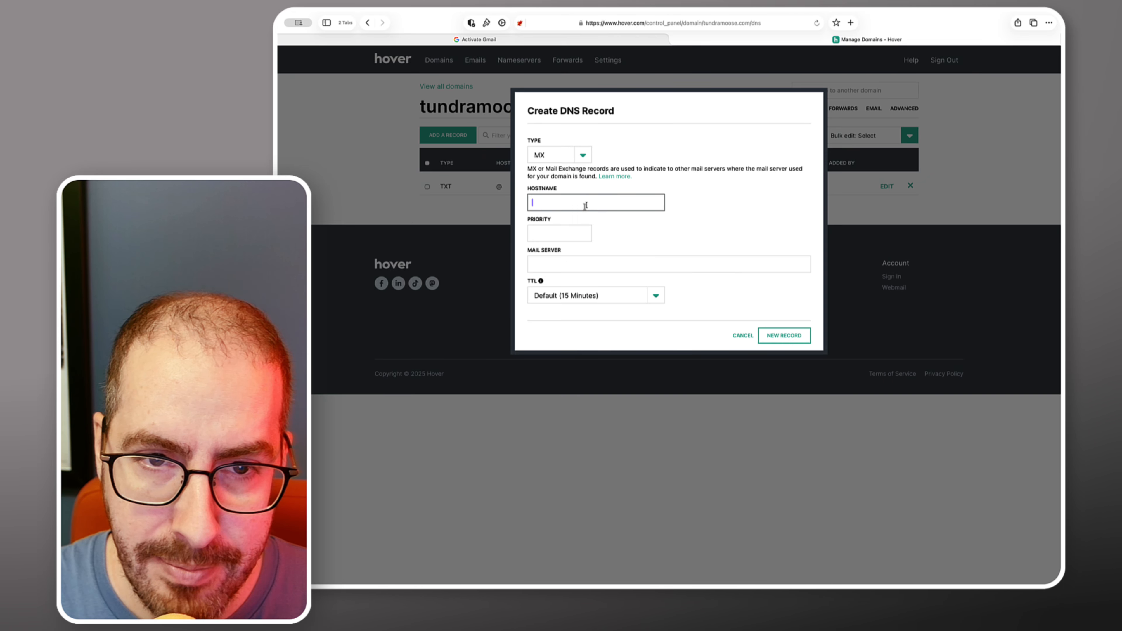
click(555, 233)
text(1)
click(572, 262)
key(super+v)
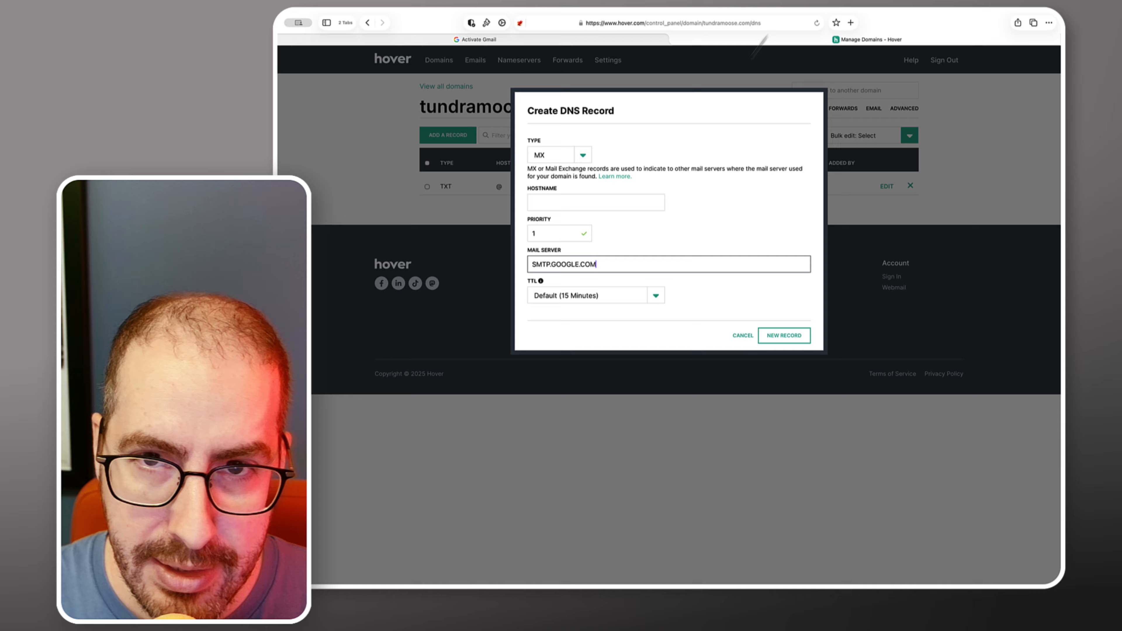
click(636, 40)
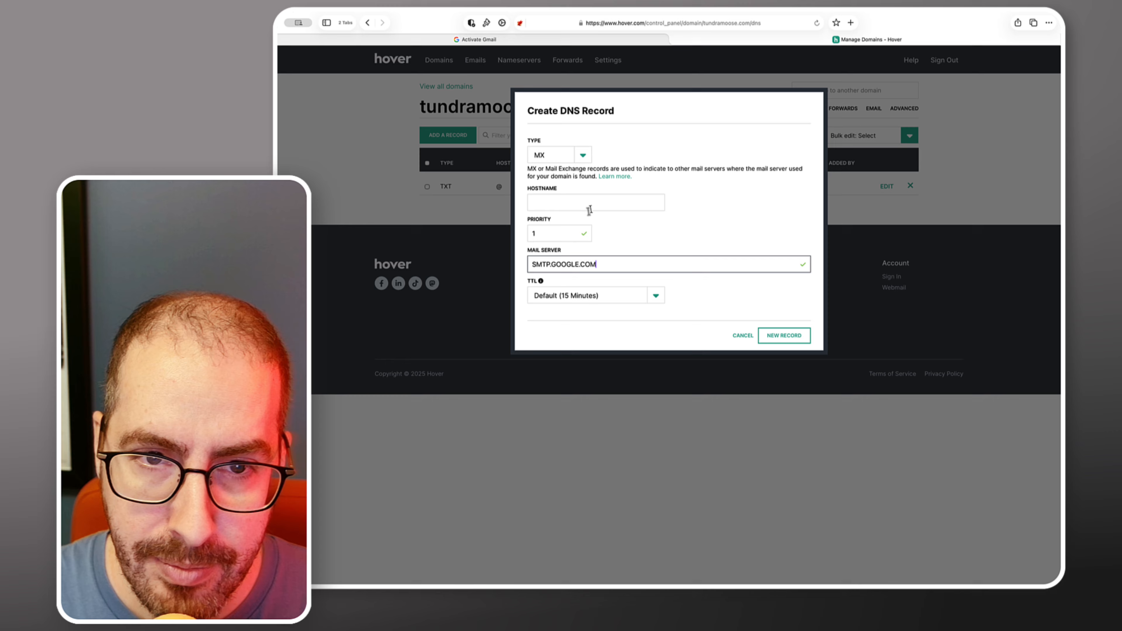
click(589, 209)
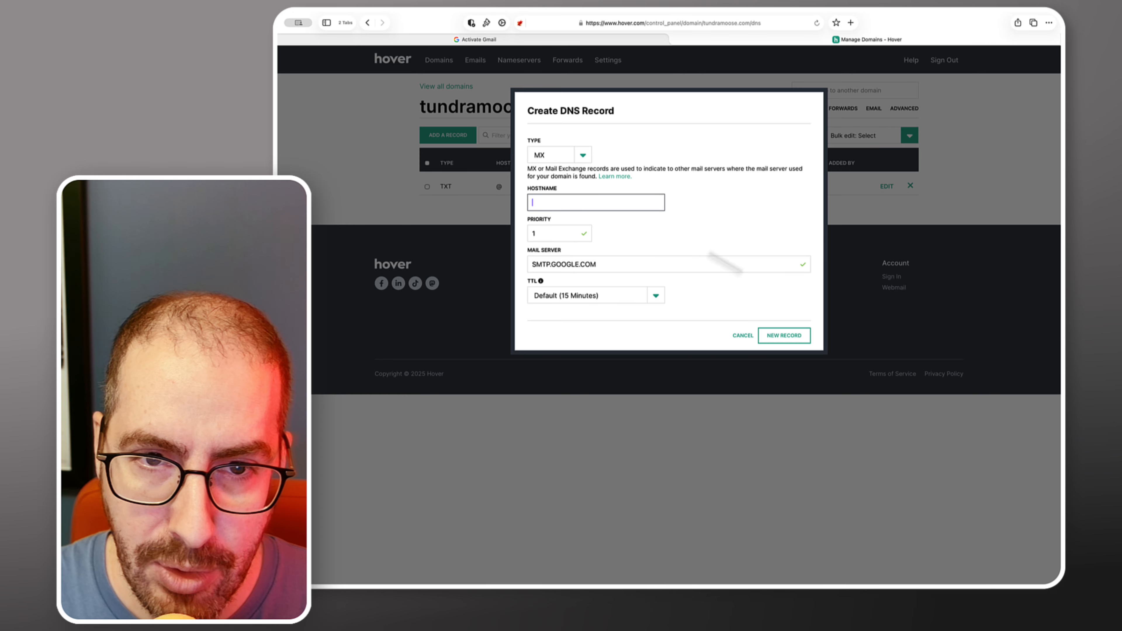
text(@)
click(786, 336)
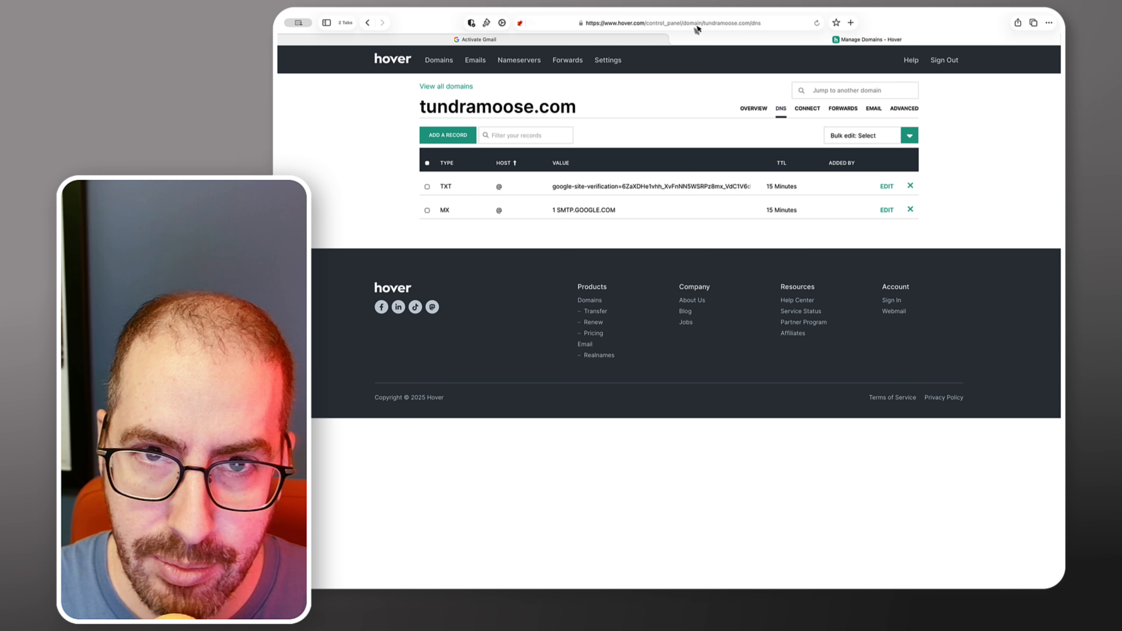
click(628, 40)
click(728, 565)
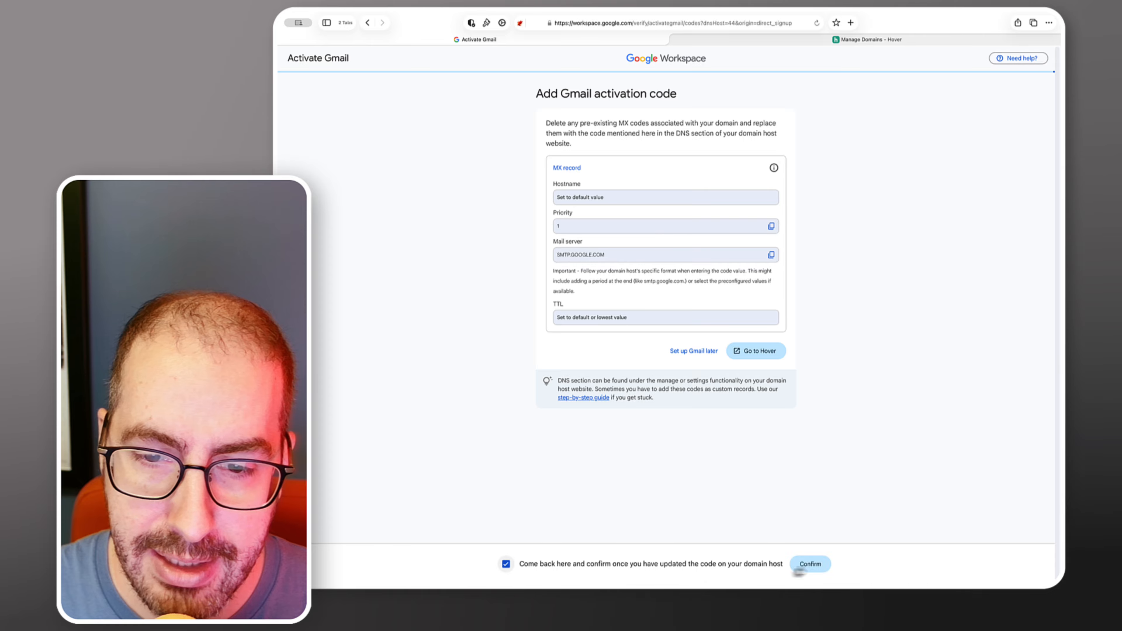
- Confirm the MX update to finish Gmail activation, then duplicate the Domain setup page
click(808, 564)
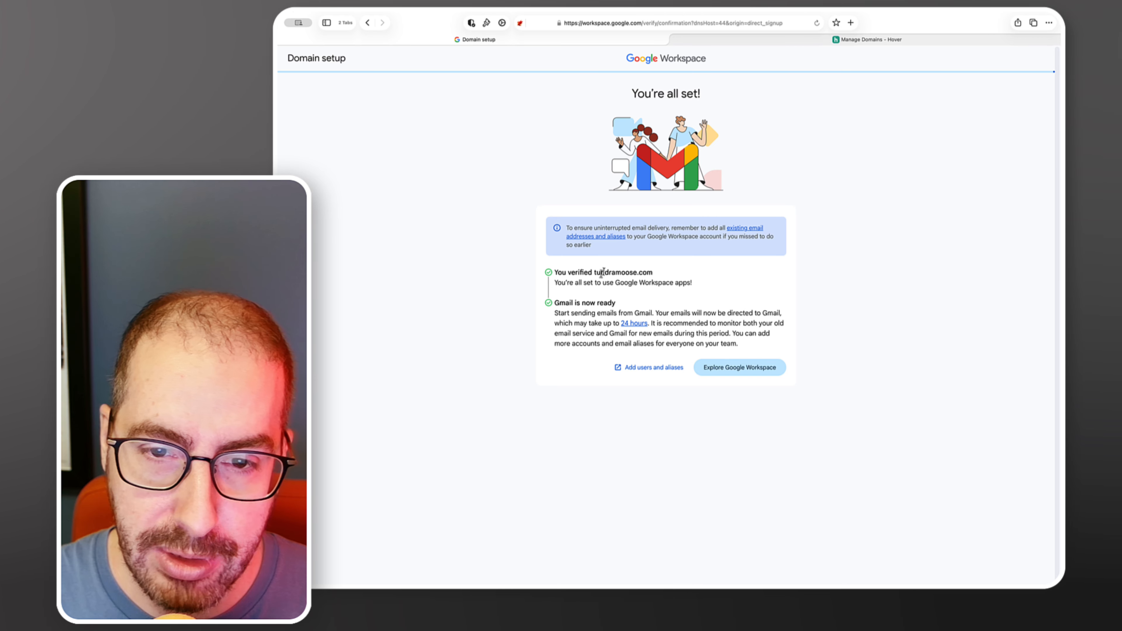
click(633, 369)
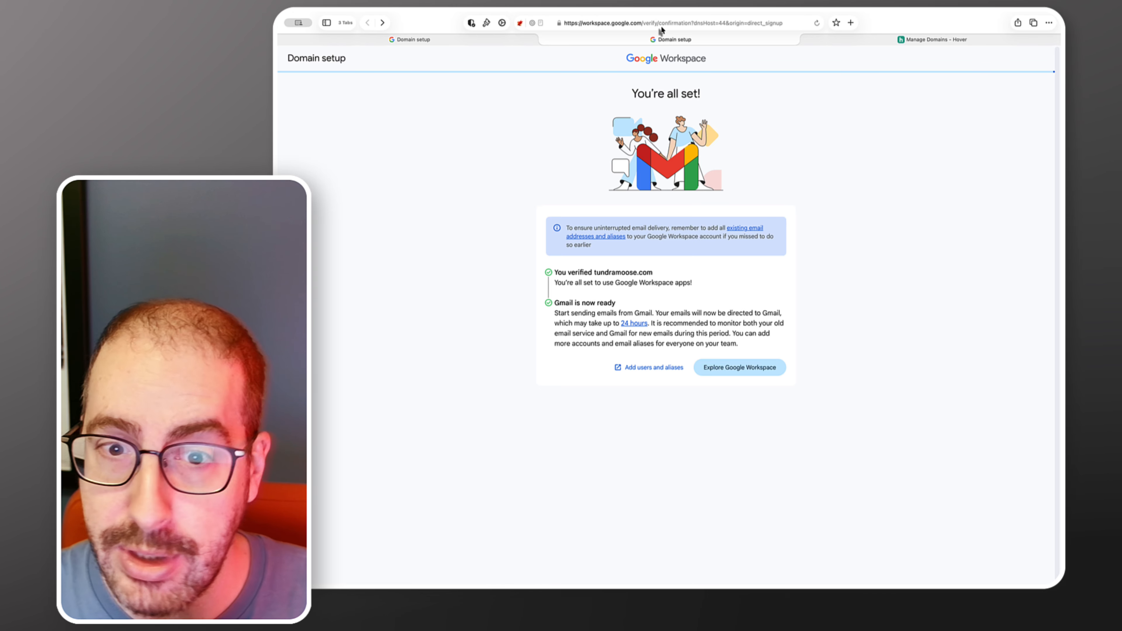
click(660, 24)
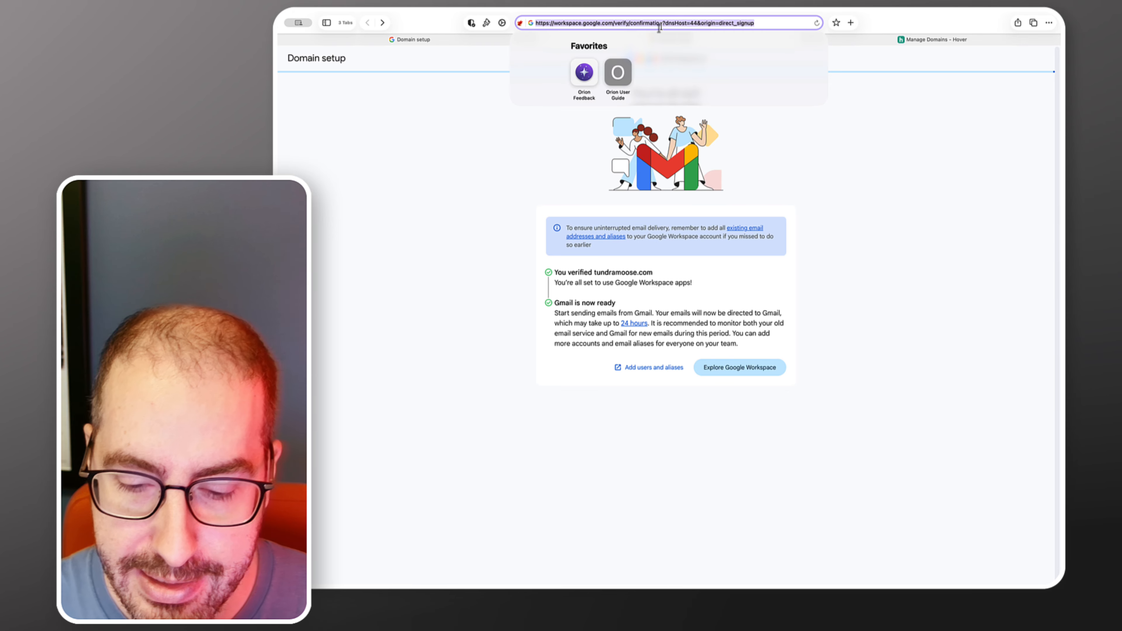
- Load the Google Admin console with 'admin' and dismiss the Workspace welcome message
text(admin)
key(Return)
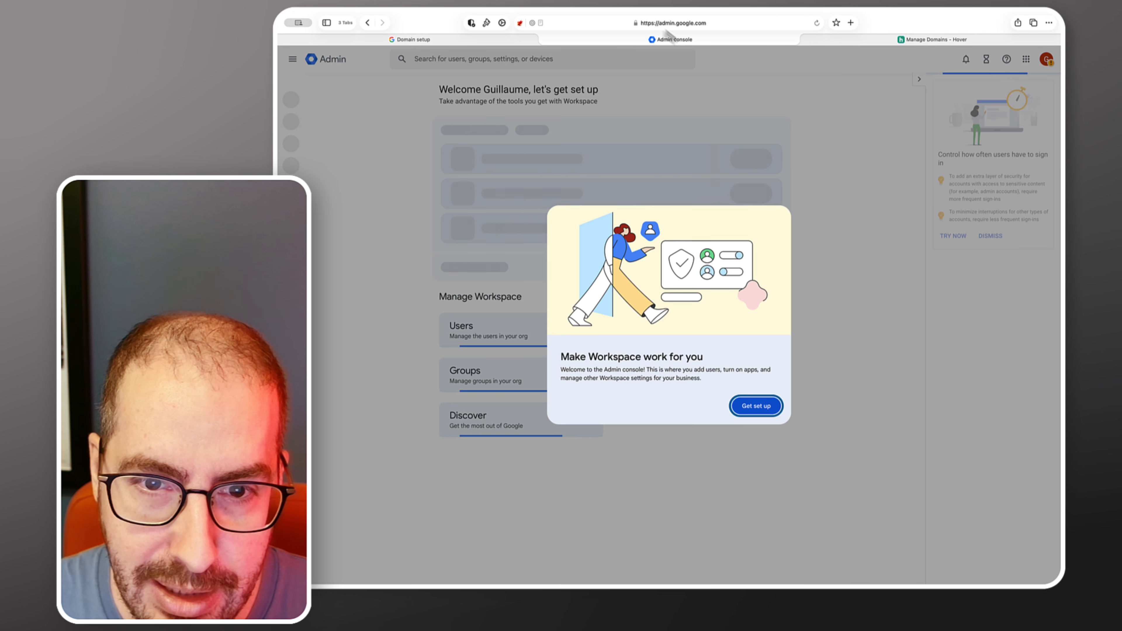
click(742, 406)
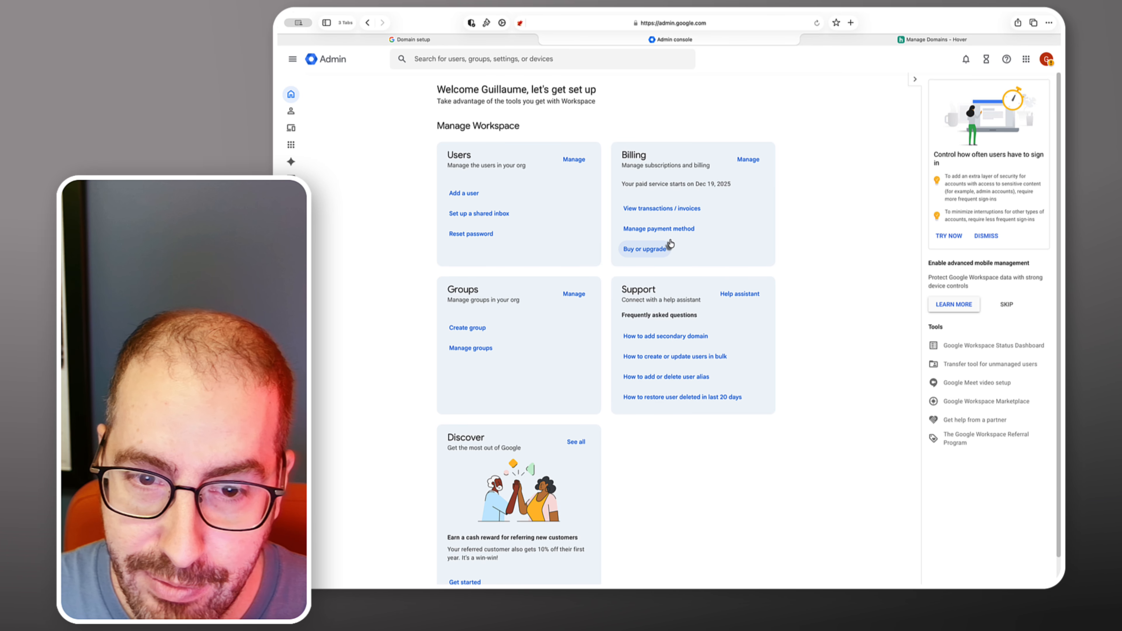
- Go to the admin's Google Account Security & sign-in page from the account panel
click(1046, 61)
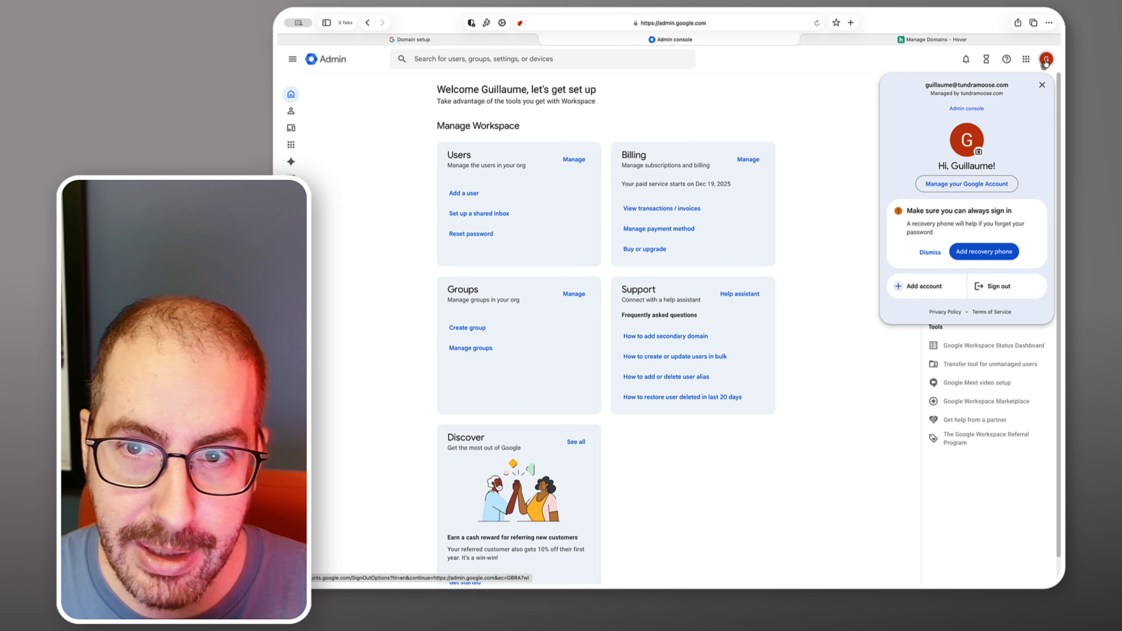
click(955, 185)
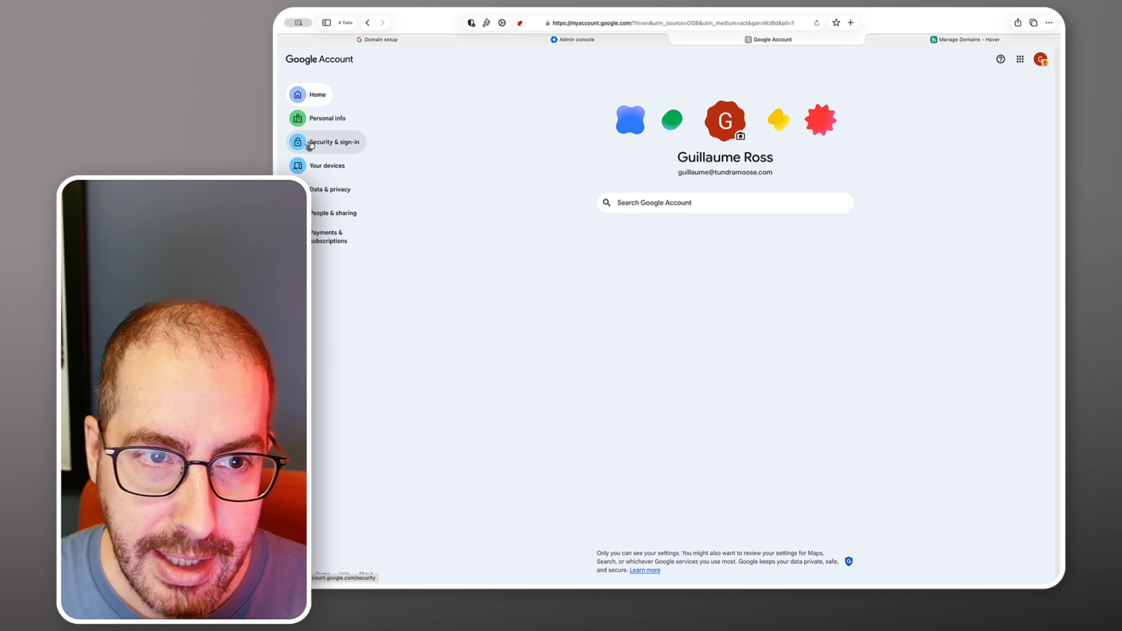
click(310, 144)
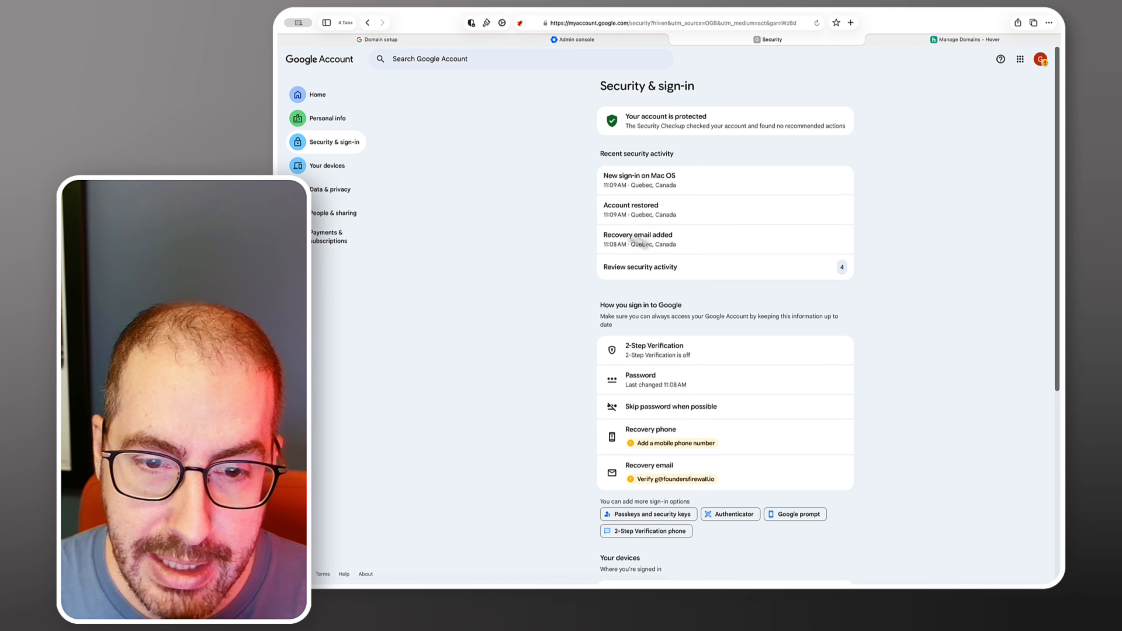
scroll(556, 195, down, 5)
- Create a passkey for the admin account and add a hardware security key
click(648, 225)
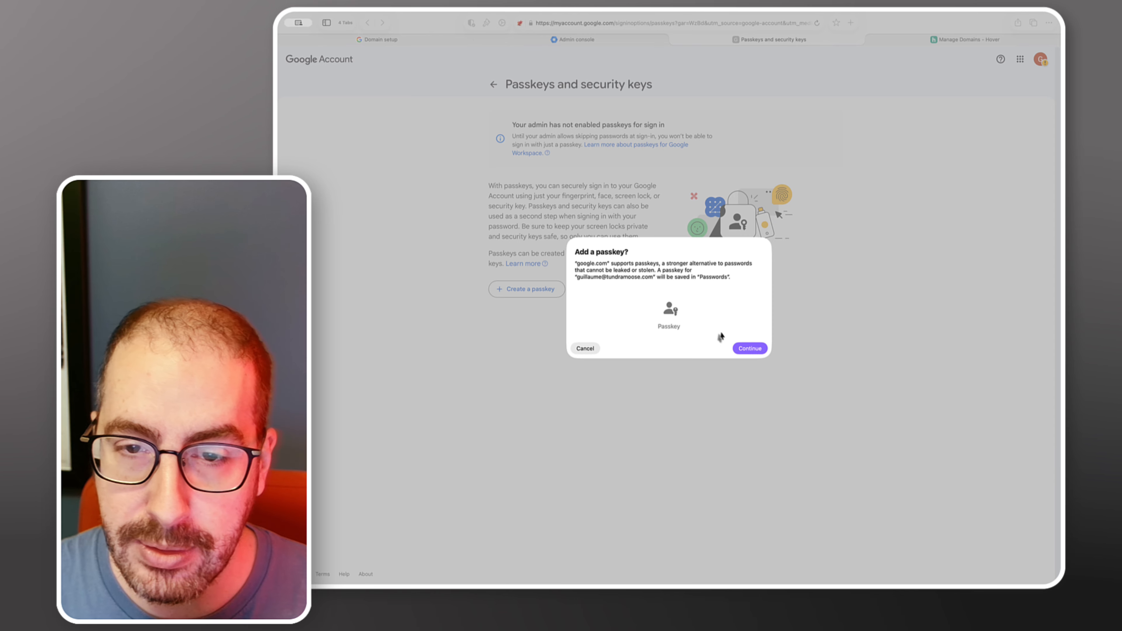
click(748, 349)
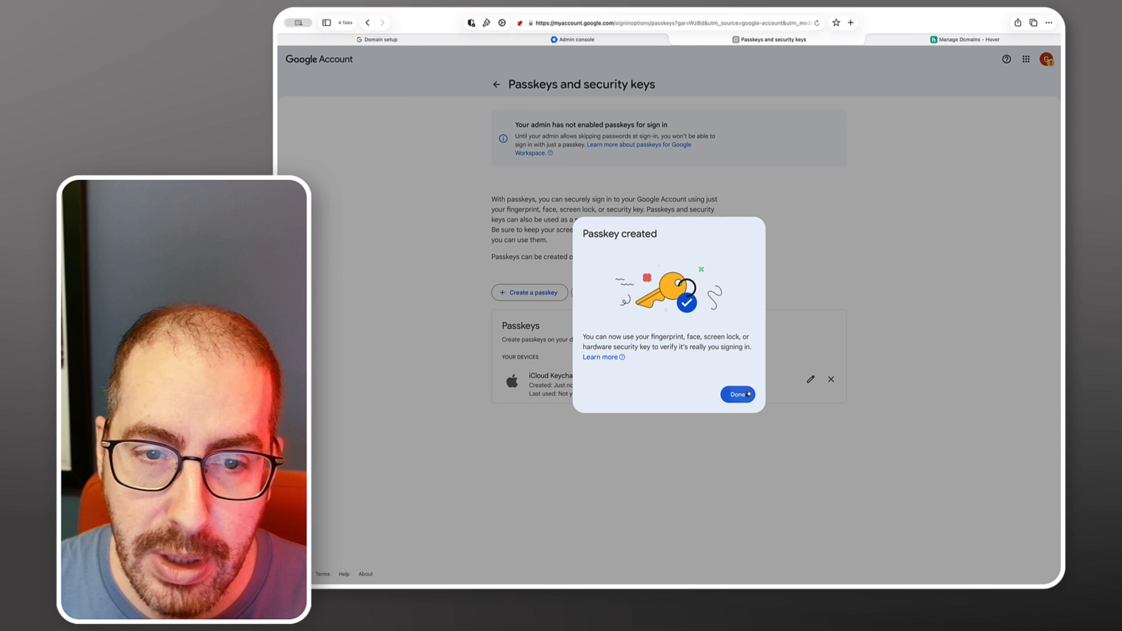
click(745, 394)
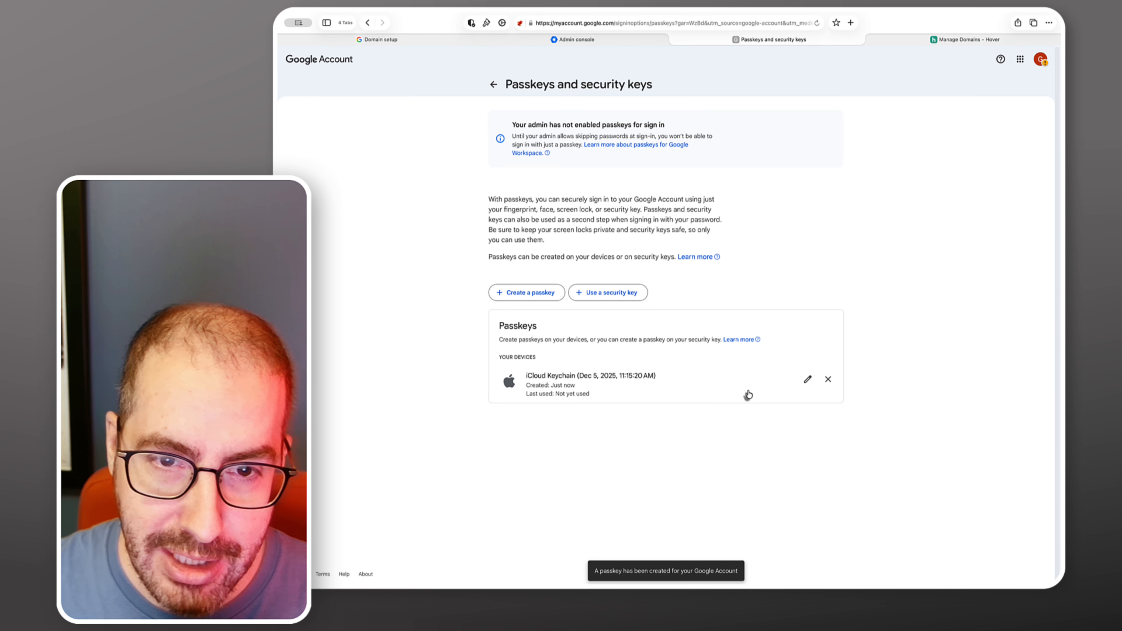
click(608, 294)
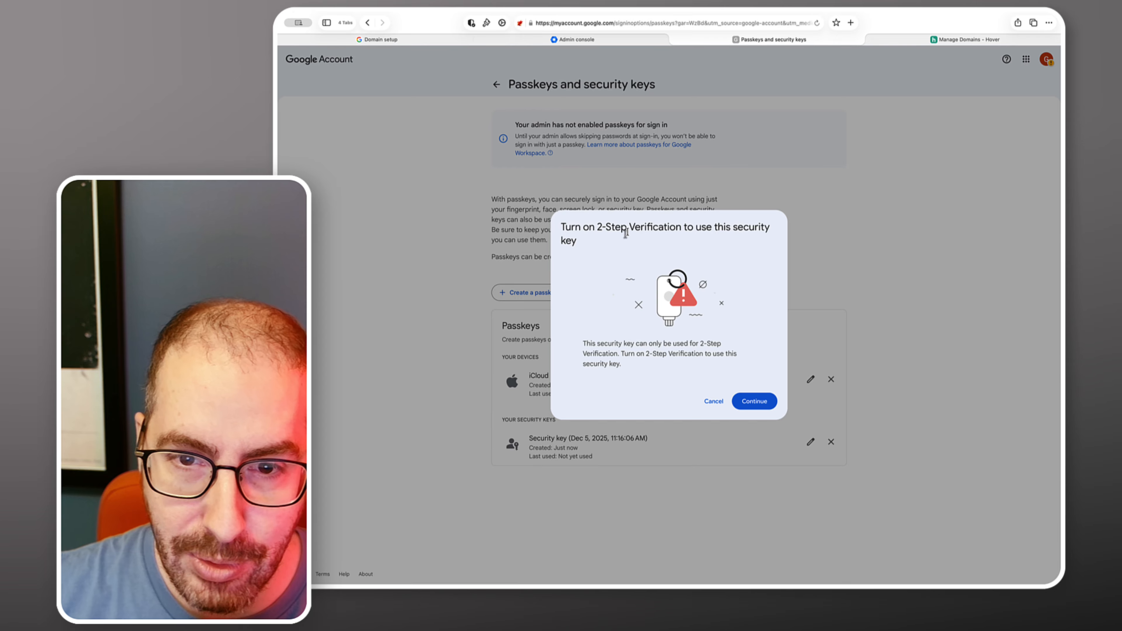
- Turn on 2-Step Verification for the account and return to the Admin console
key(Return)
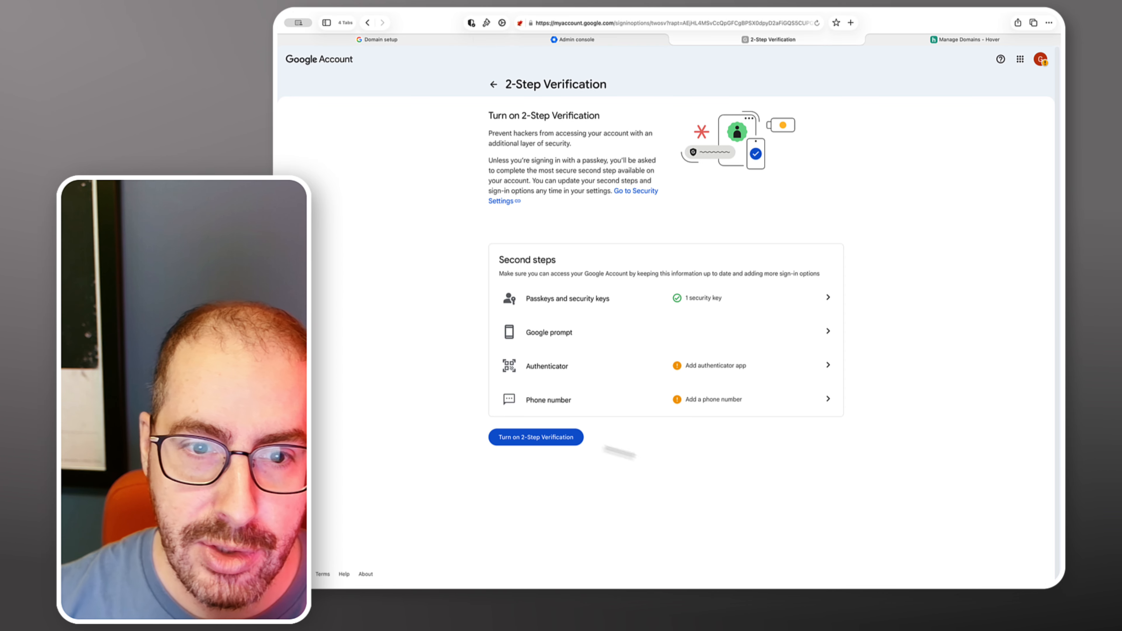
click(556, 440)
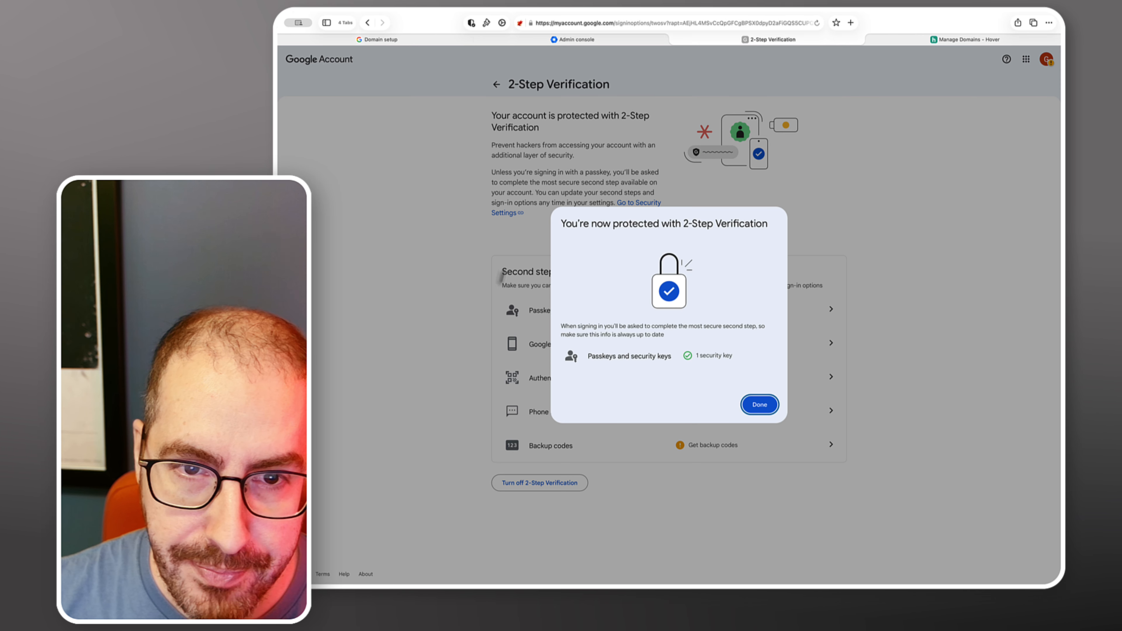
click(755, 404)
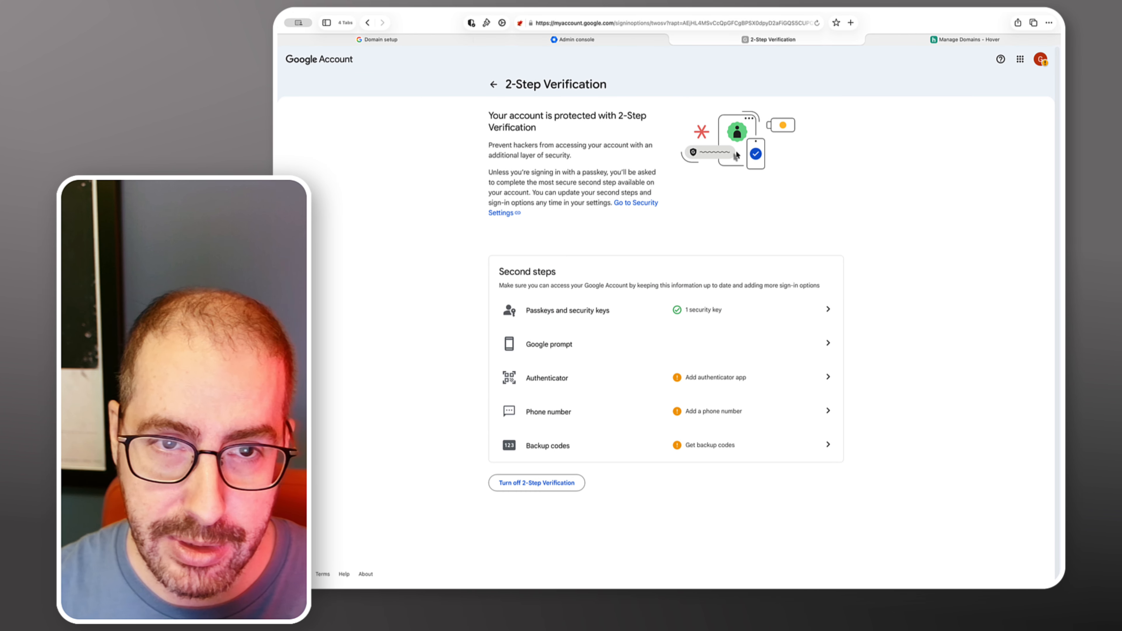
click(674, 39)
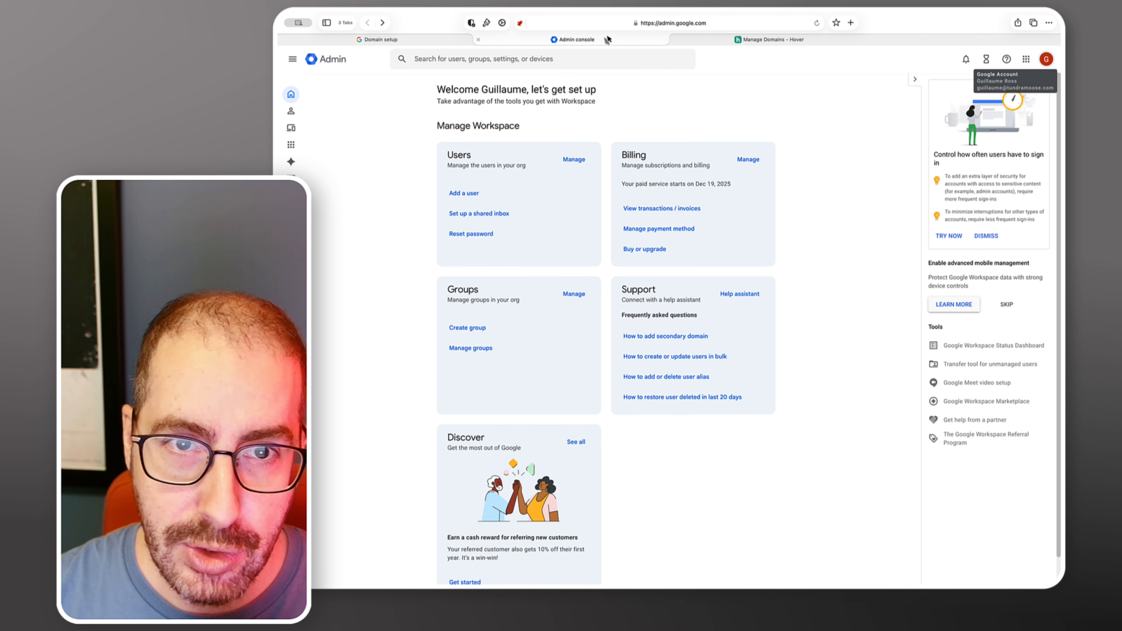
- Navigate to Security > Authentication > Passwordless in the Admin console
click(293, 63)
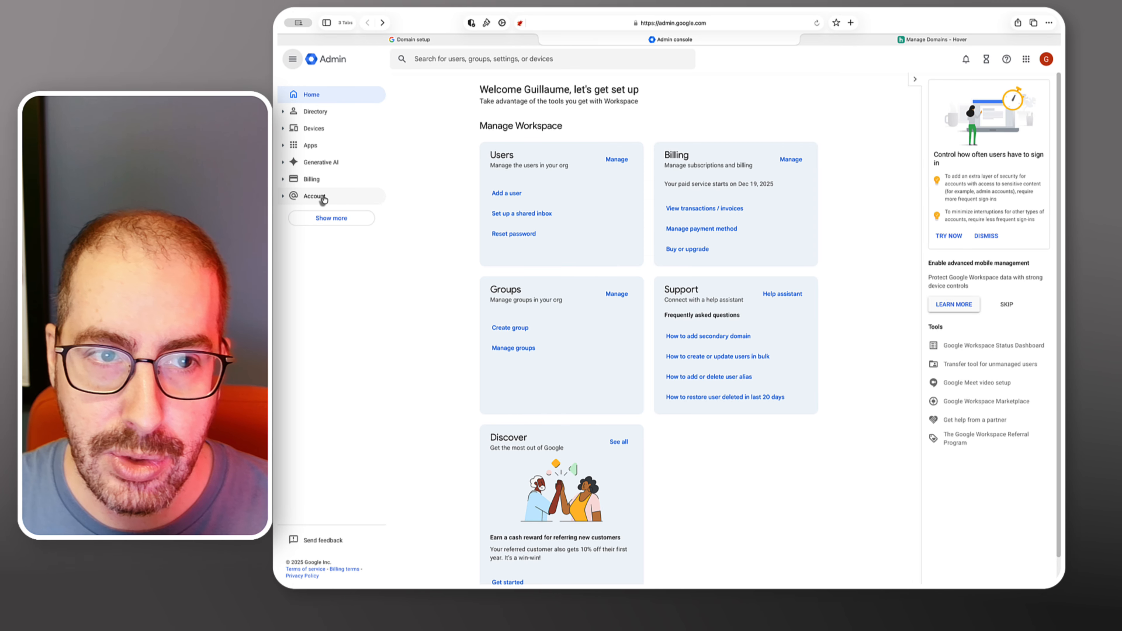
click(329, 321)
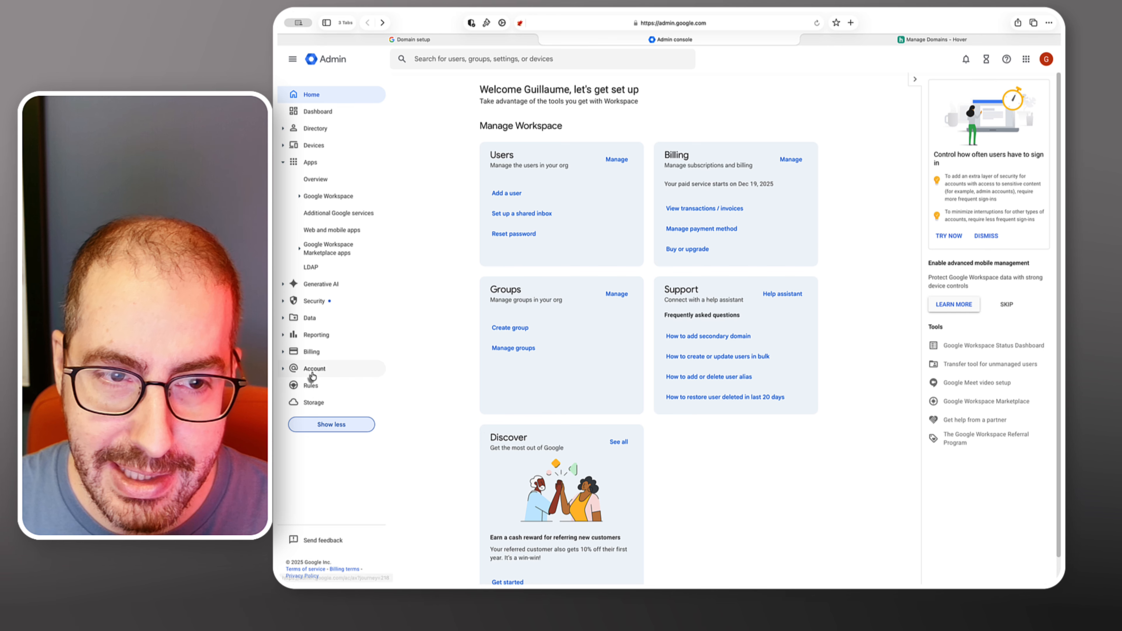
click(316, 303)
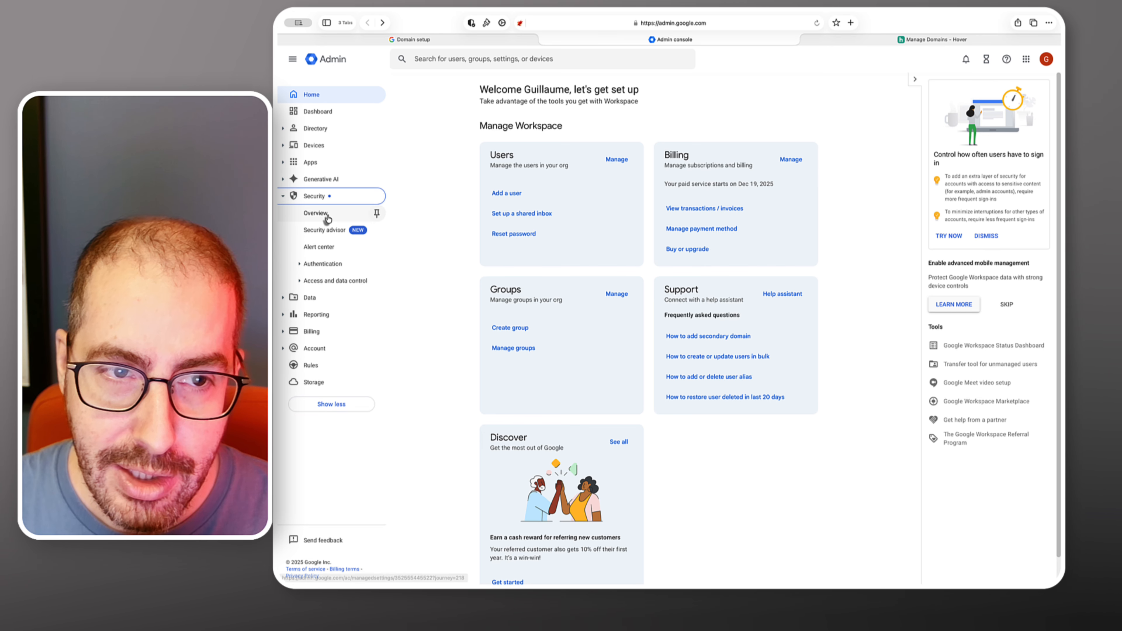
click(316, 266)
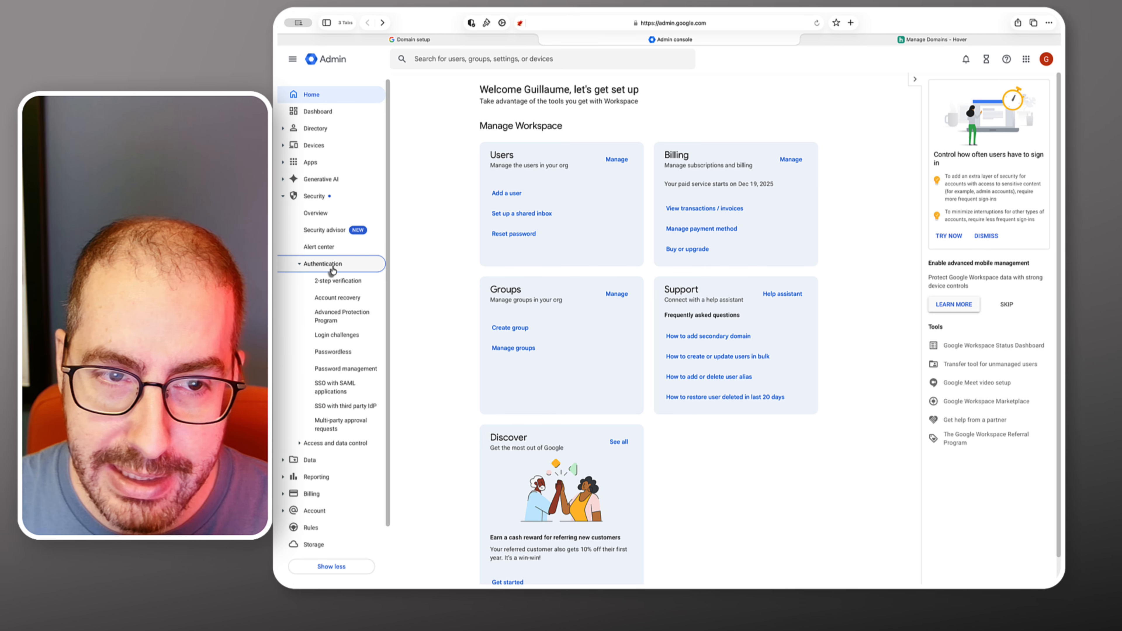
click(334, 352)
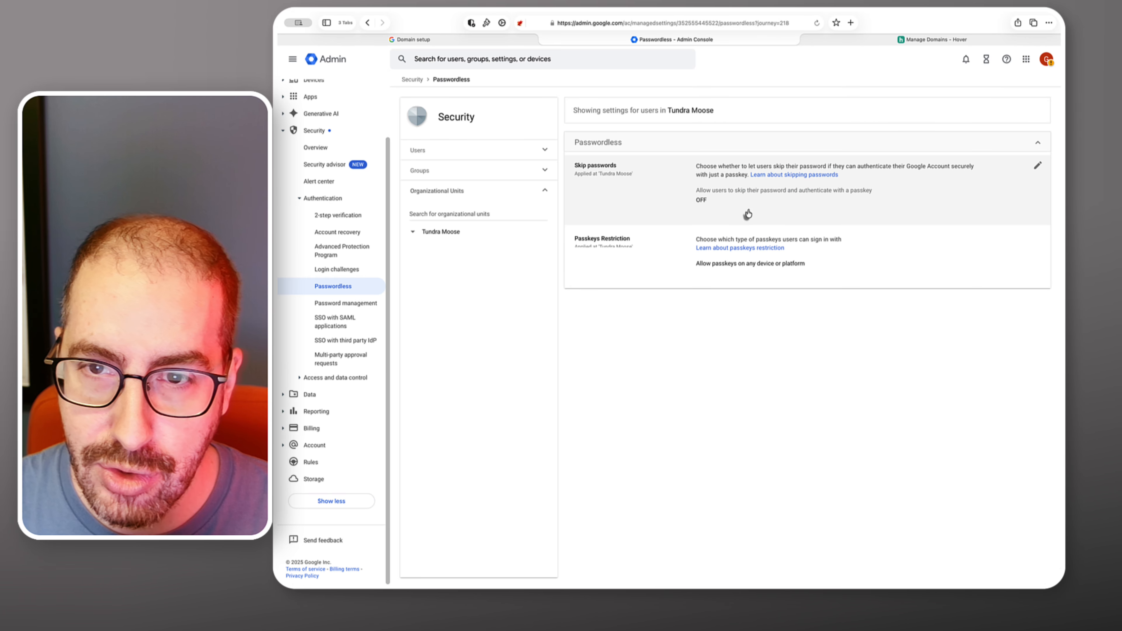
- Let users skip passwords with a passkey, save, and go to 2-step verification
click(749, 213)
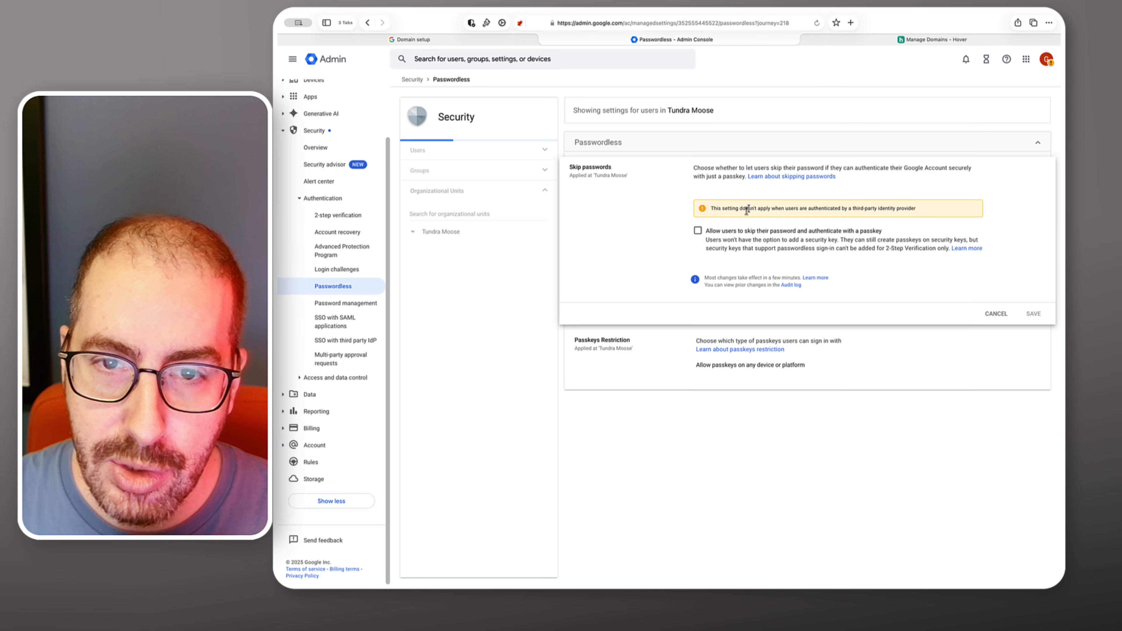
click(697, 230)
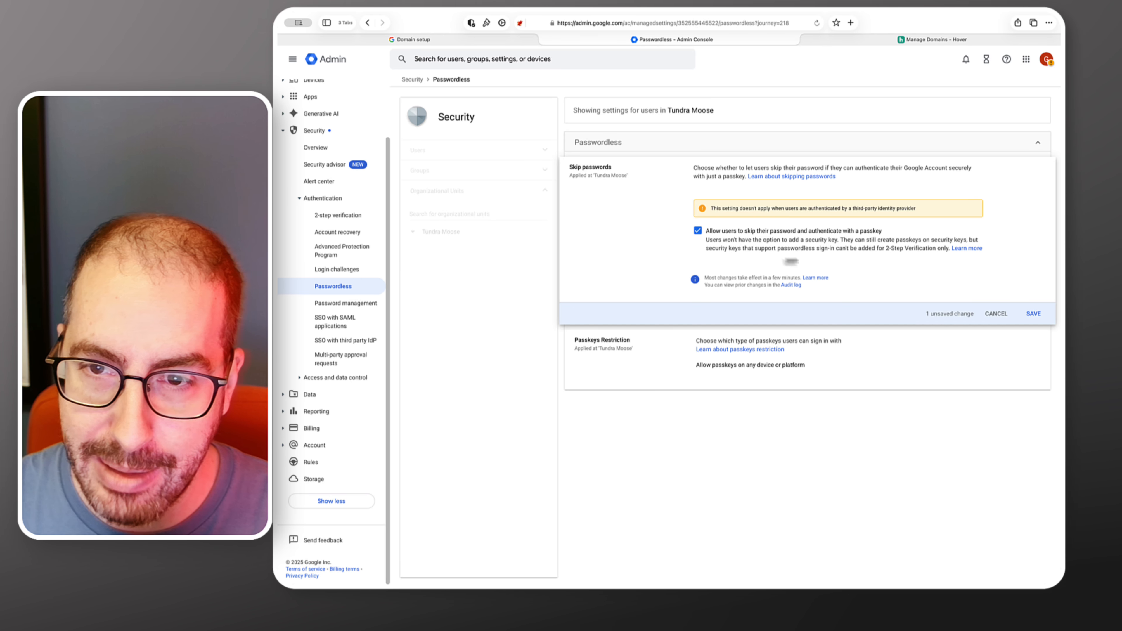
click(1032, 315)
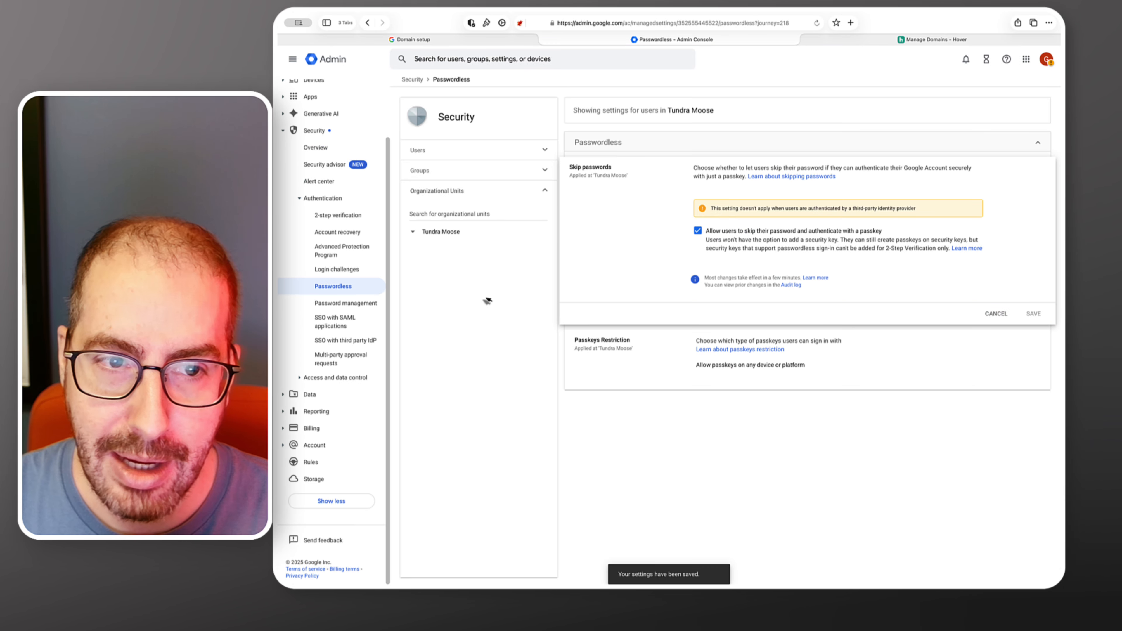
click(323, 217)
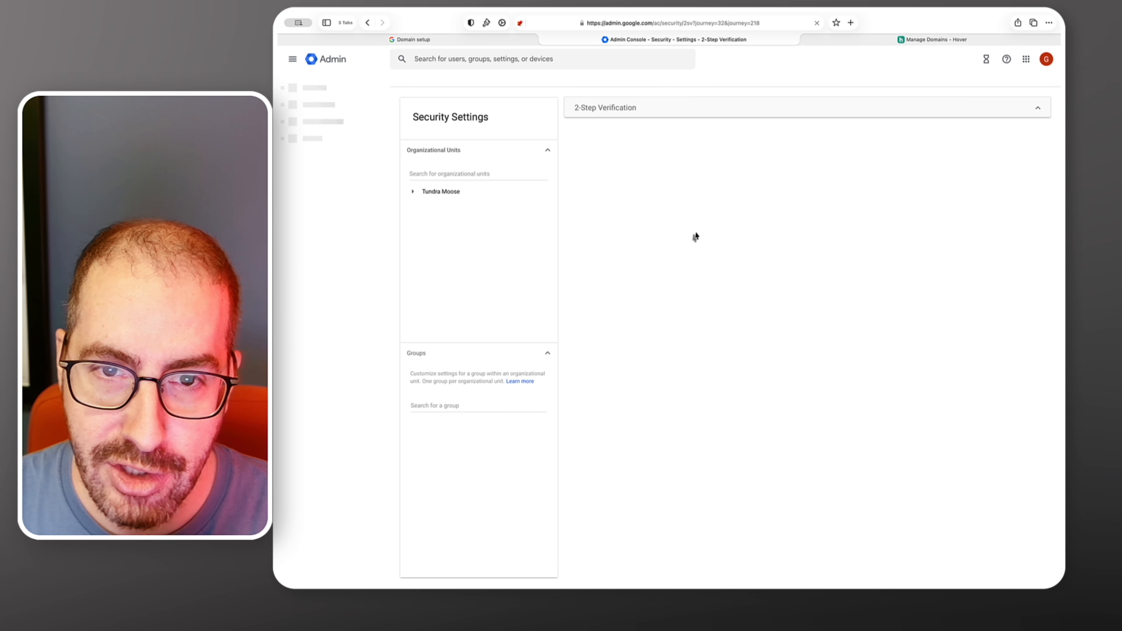
- Turn 2-Step Verification enforcement on with the new user enrollment period at None
click(707, 233)
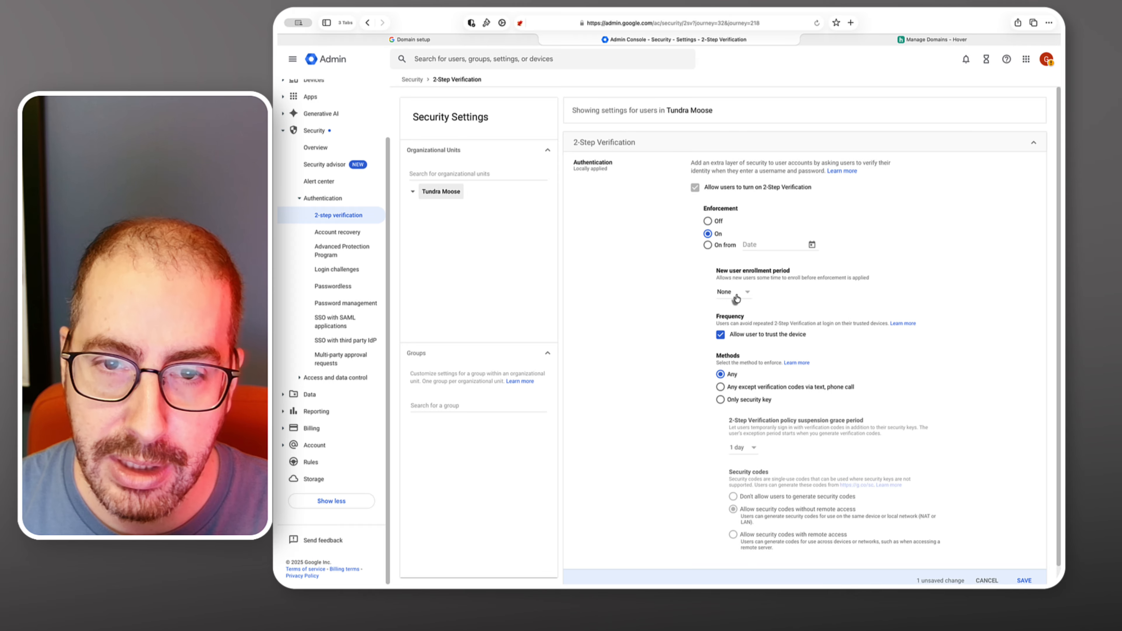
drag(716, 271, 812, 271)
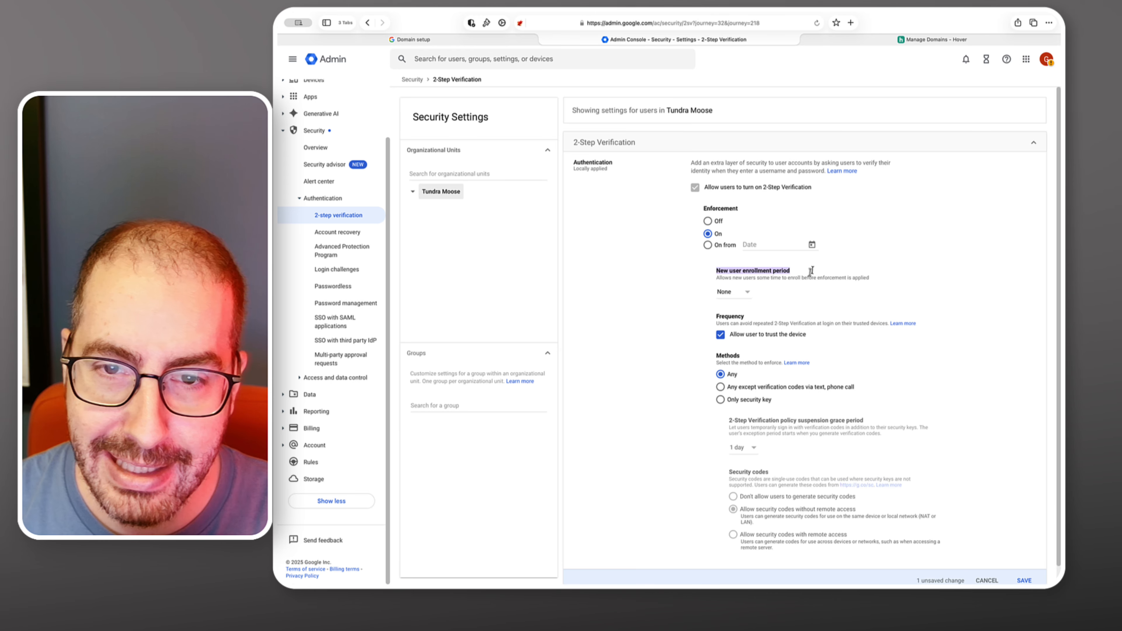
click(745, 295)
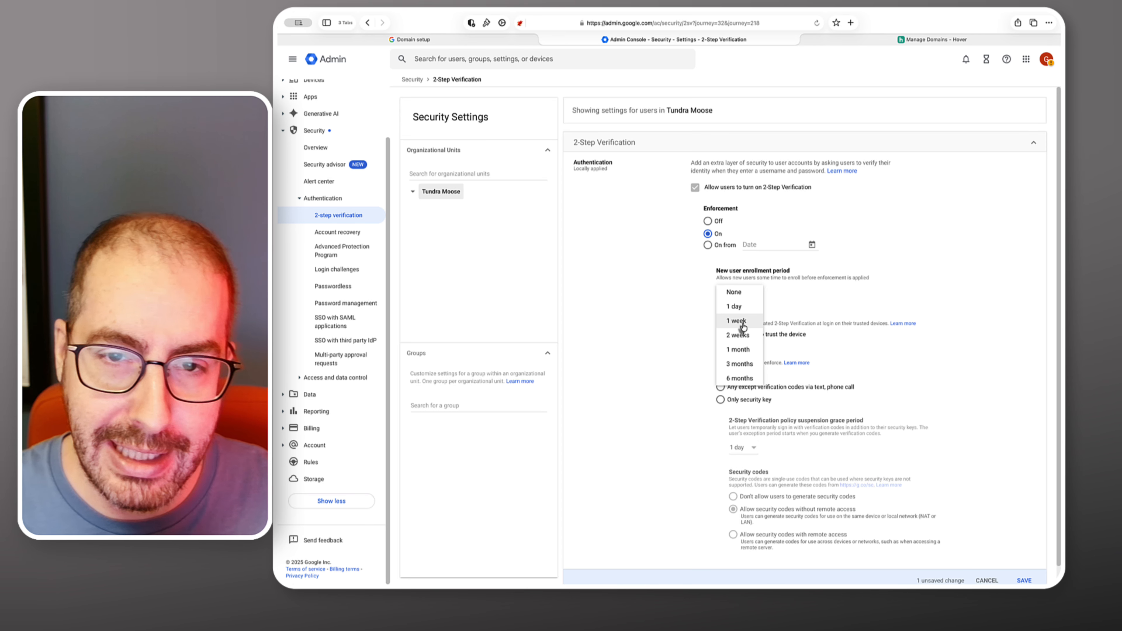
click(803, 310)
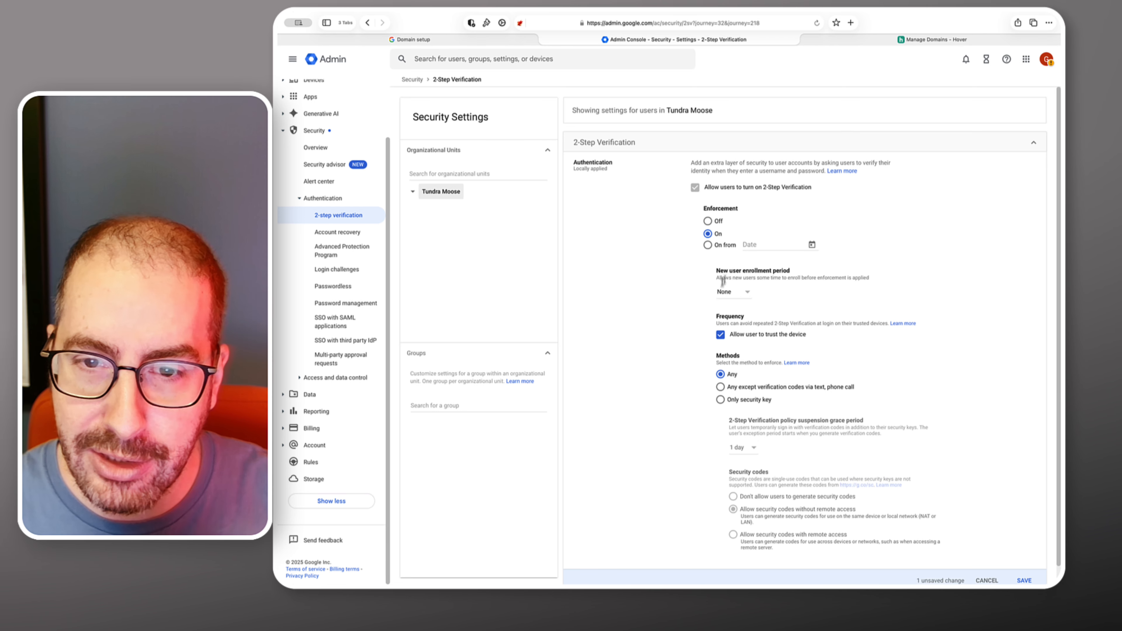
- Allow only security keys, keep a 1-day grace period, disallow security codes, and save
click(720, 399)
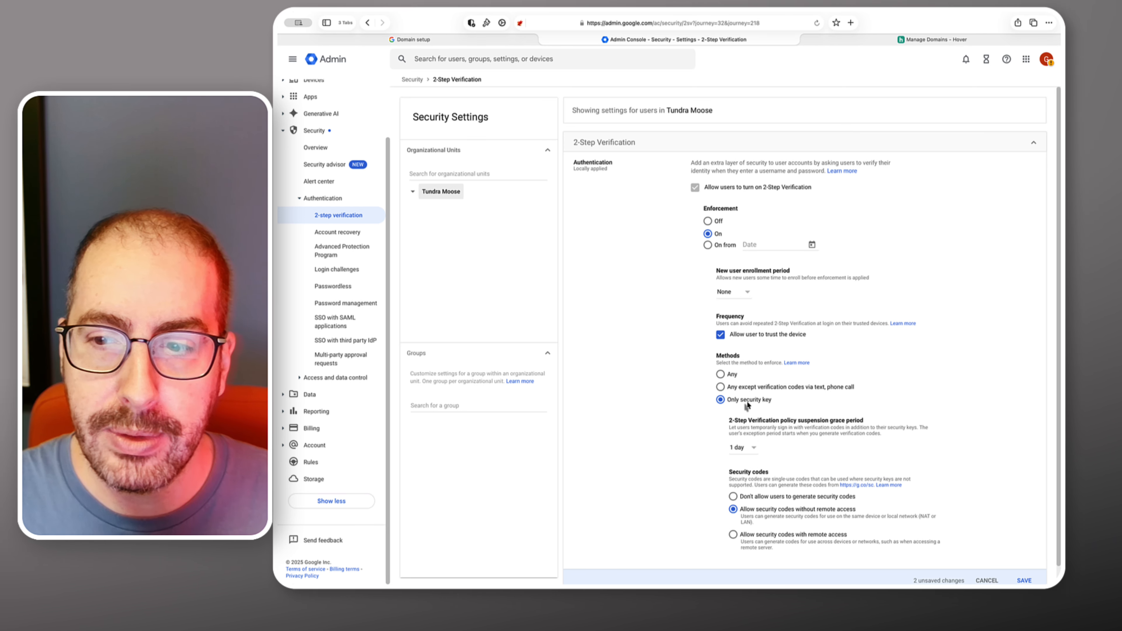
click(747, 449)
click(686, 453)
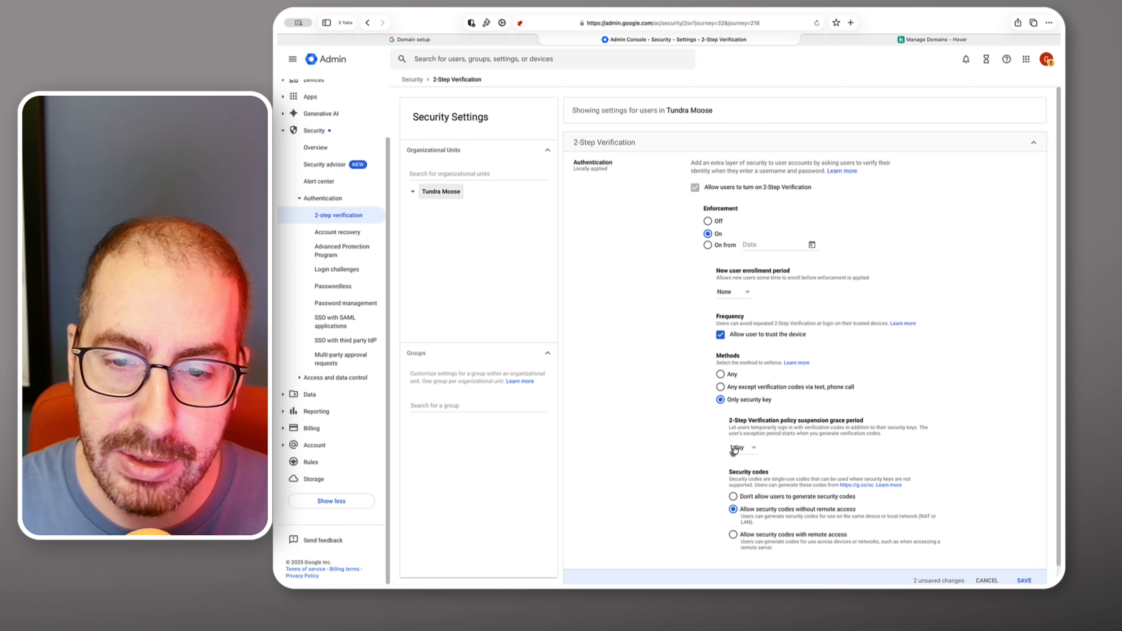
scroll(734, 449, down, 1)
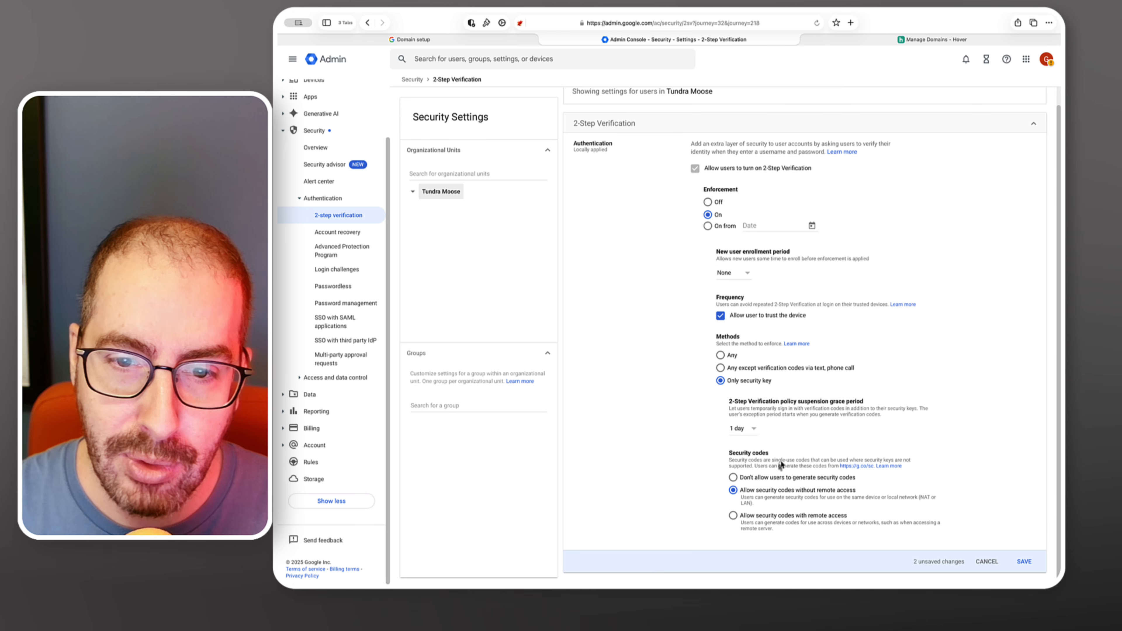
click(759, 478)
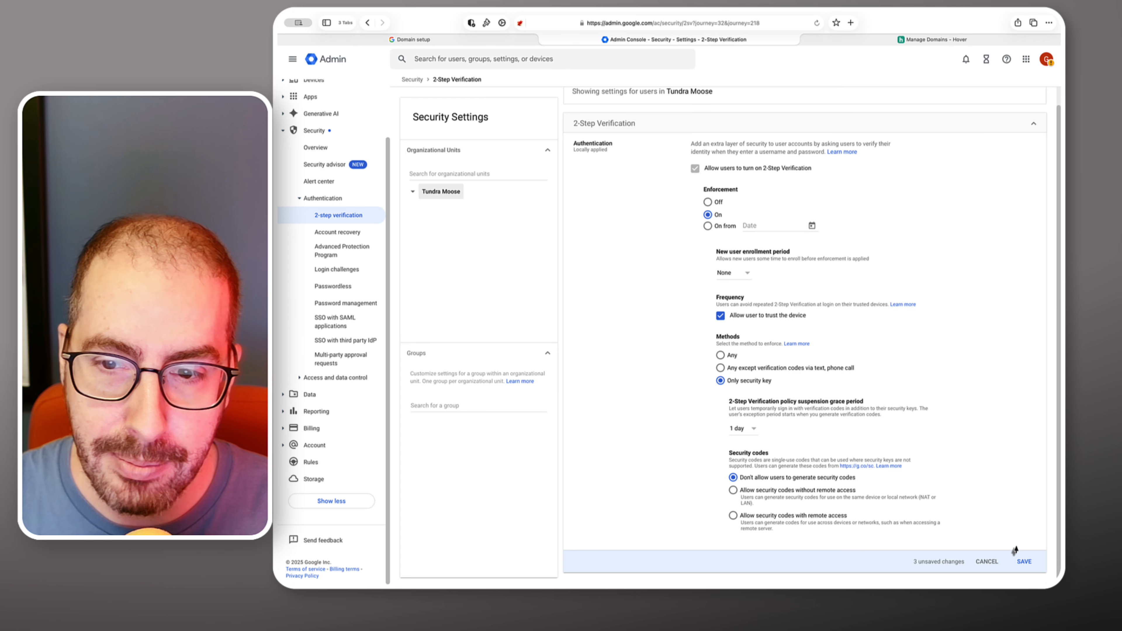
click(1023, 563)
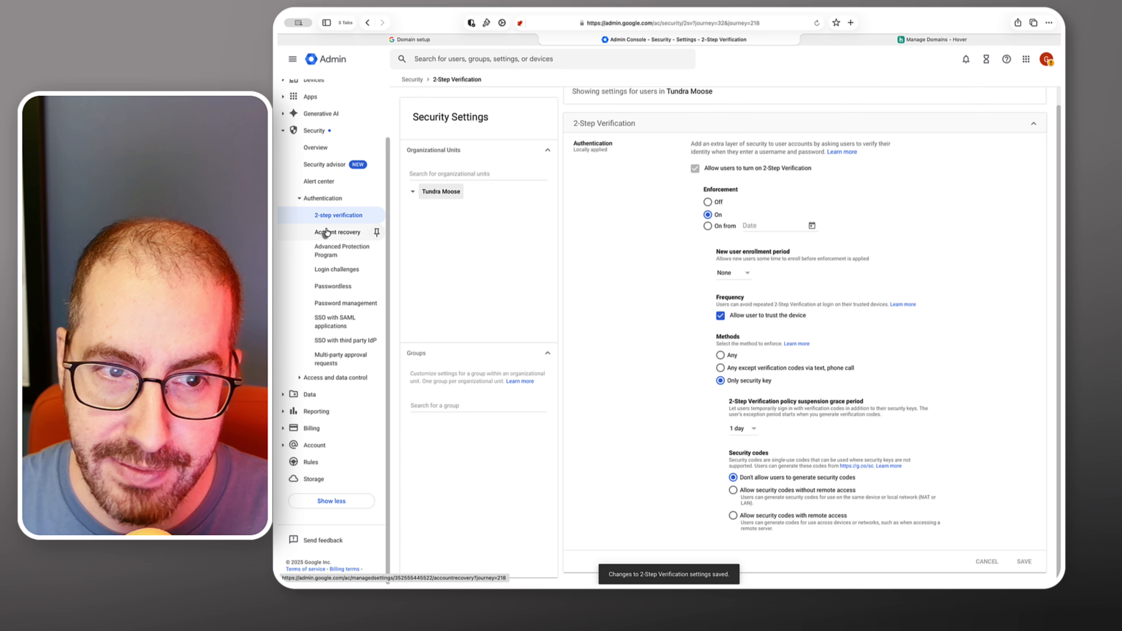
- Disallow security codes for Advanced Protection Program users and save the settings
click(332, 253)
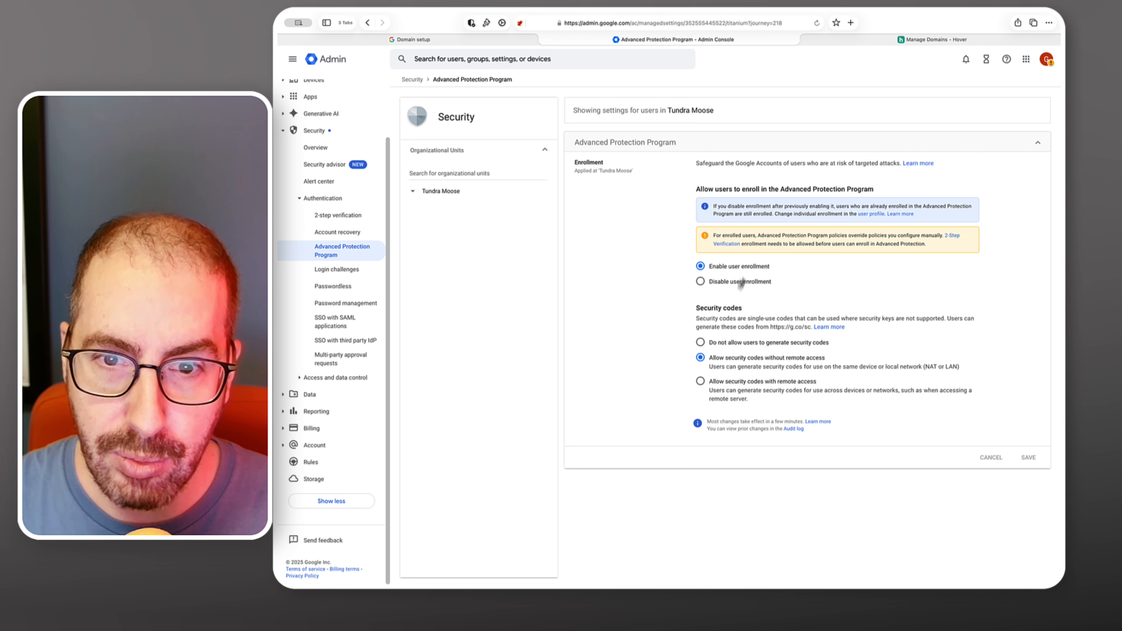
click(700, 343)
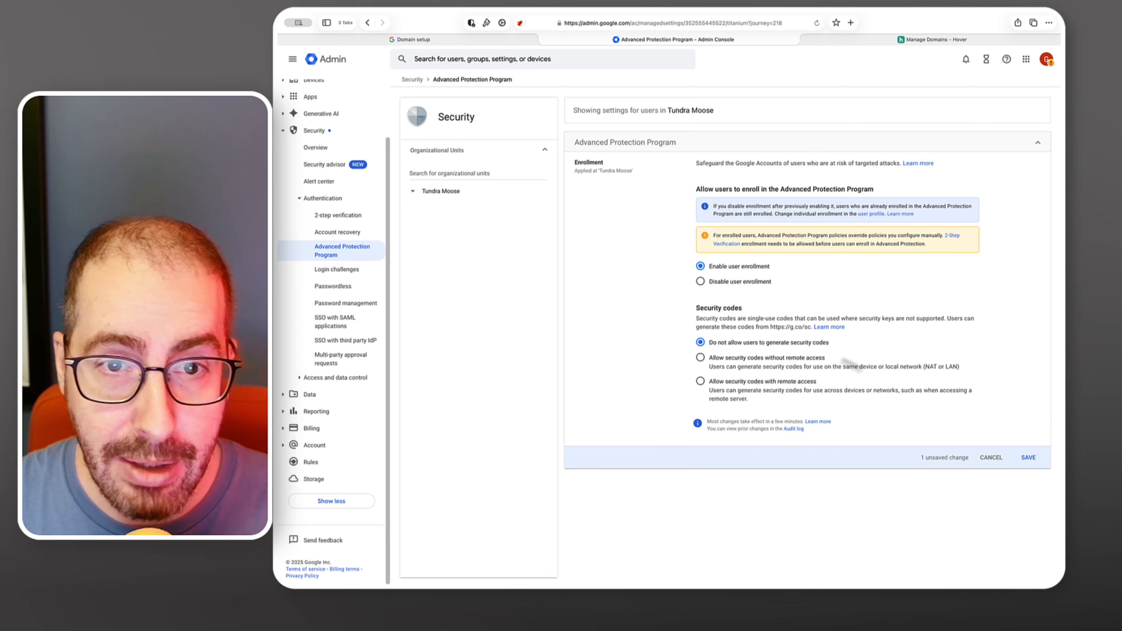
click(1024, 458)
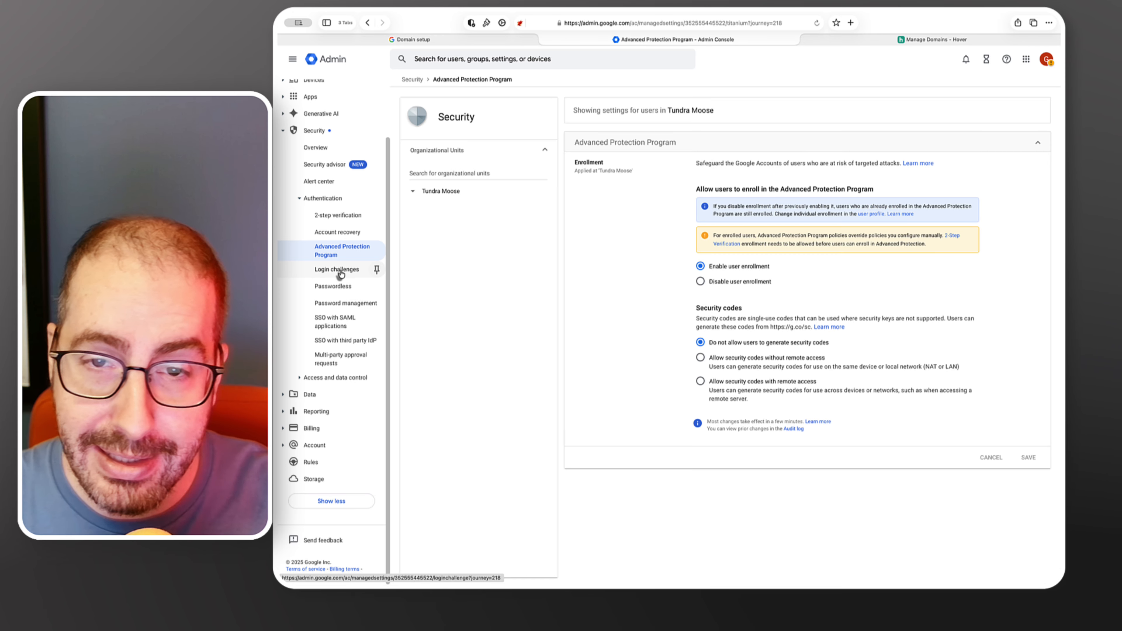
- In Password management, turn off Enforce strong password, set minimum length 16, and save
click(345, 303)
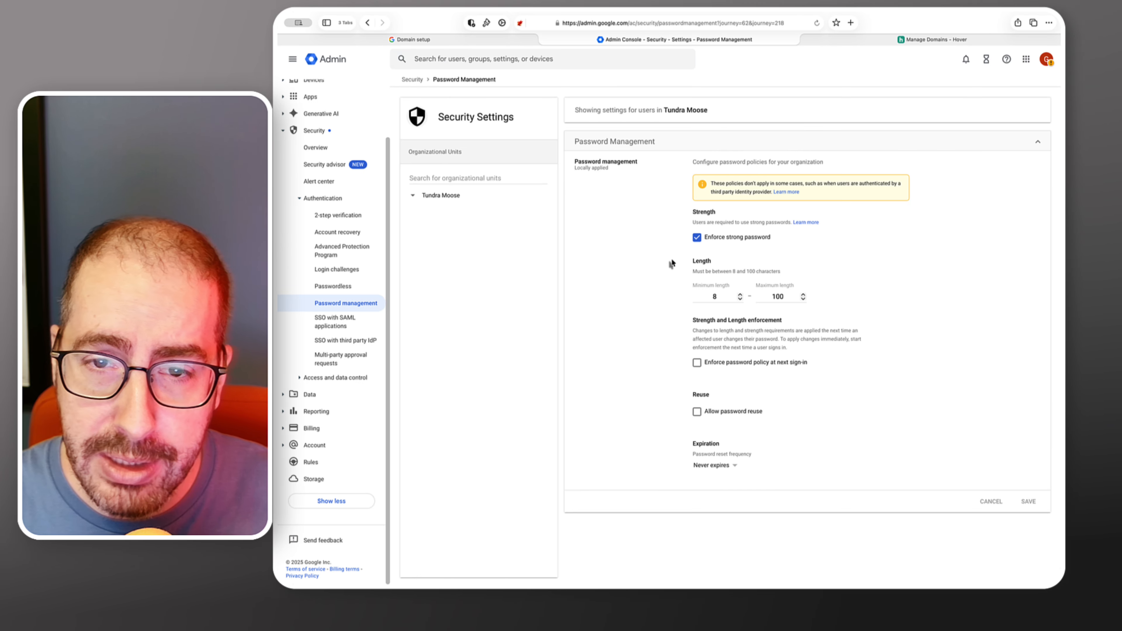
click(696, 238)
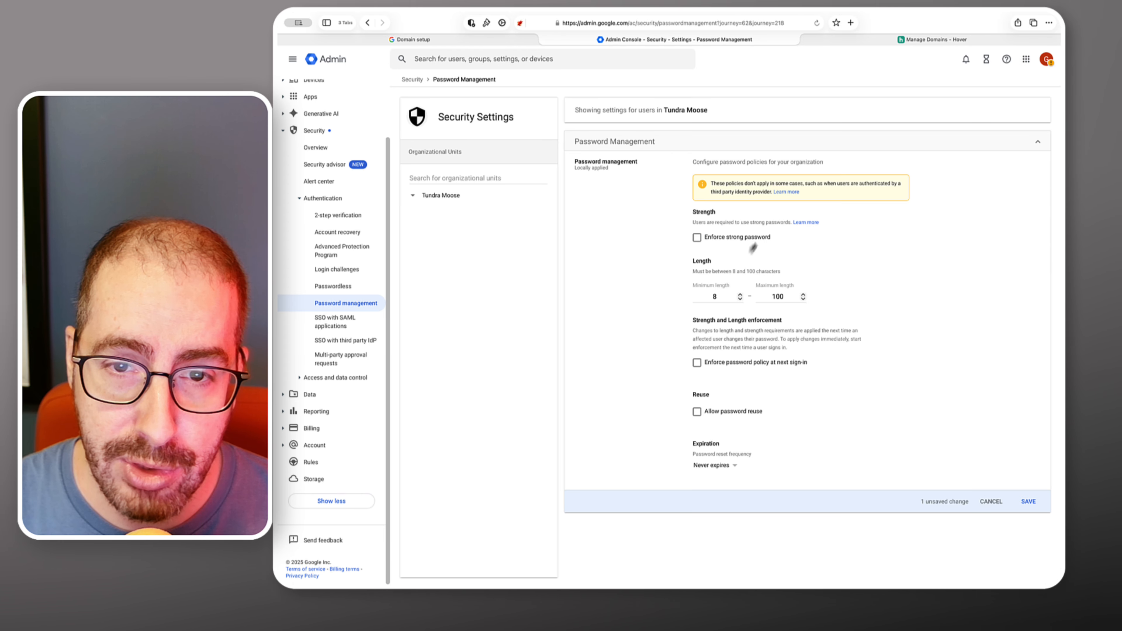
click(718, 296)
text(16)
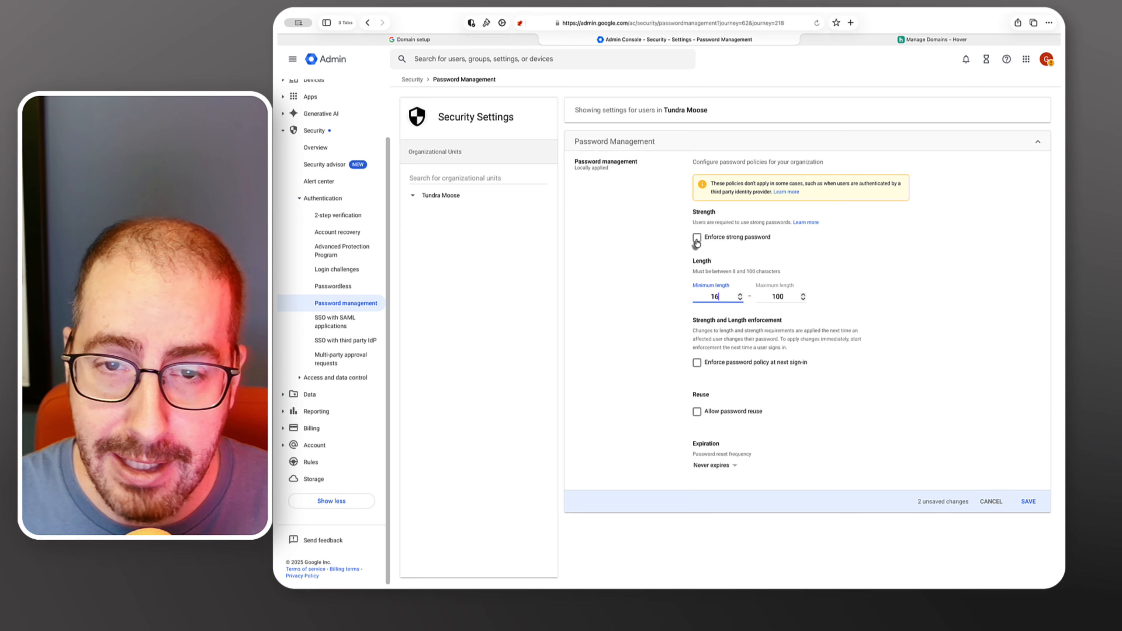
click(717, 244)
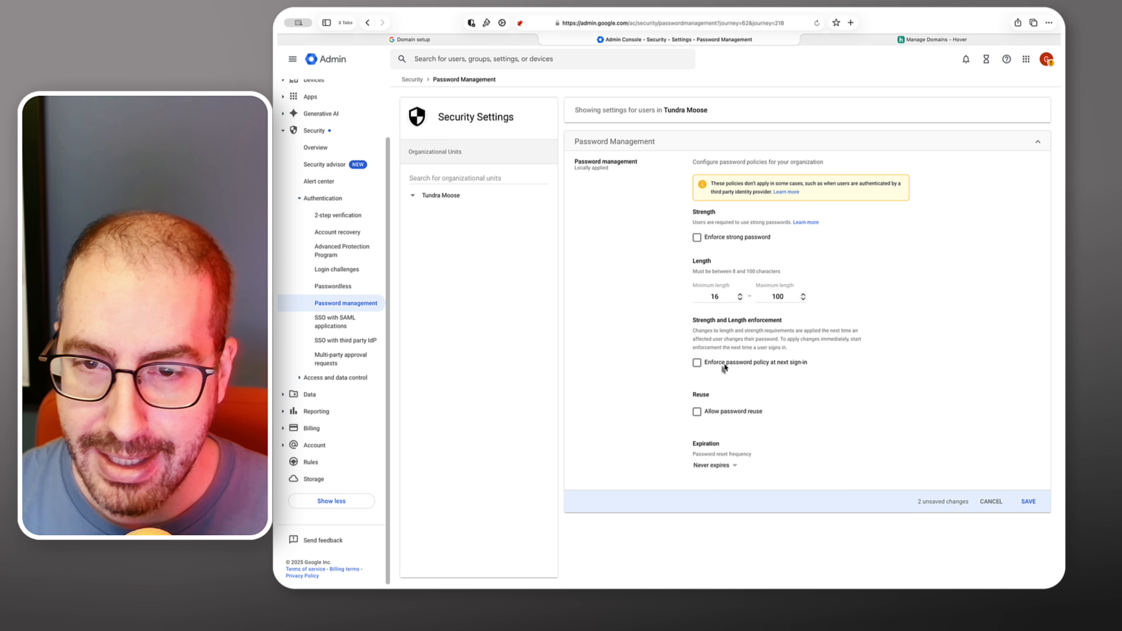
click(1026, 502)
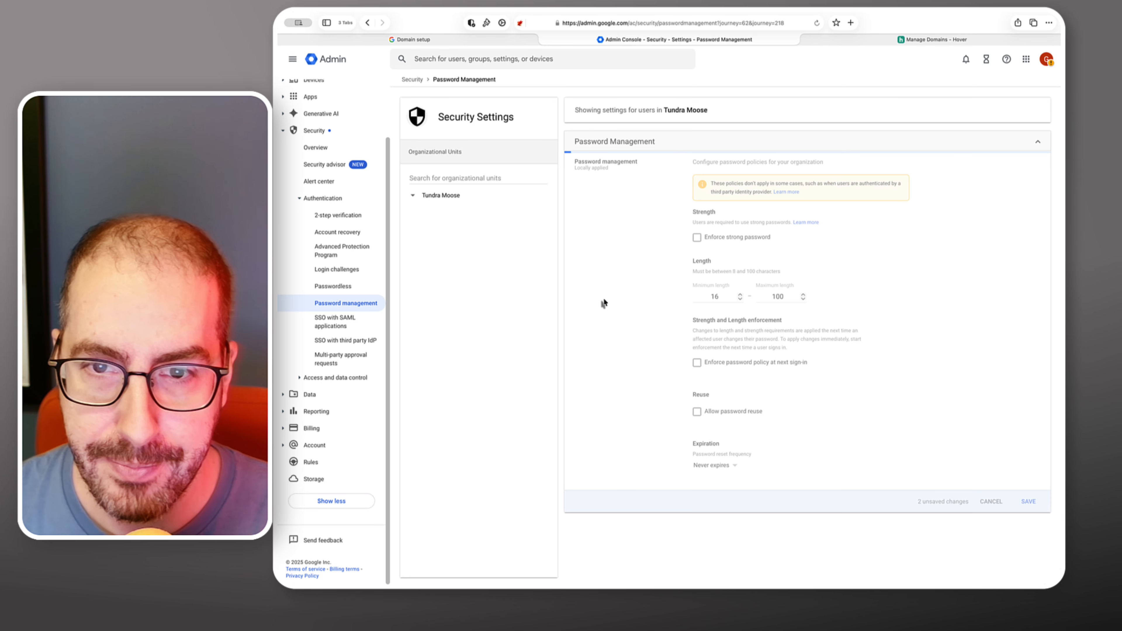
- Go to Security > Access and data control > API controls
click(342, 364)
click(336, 380)
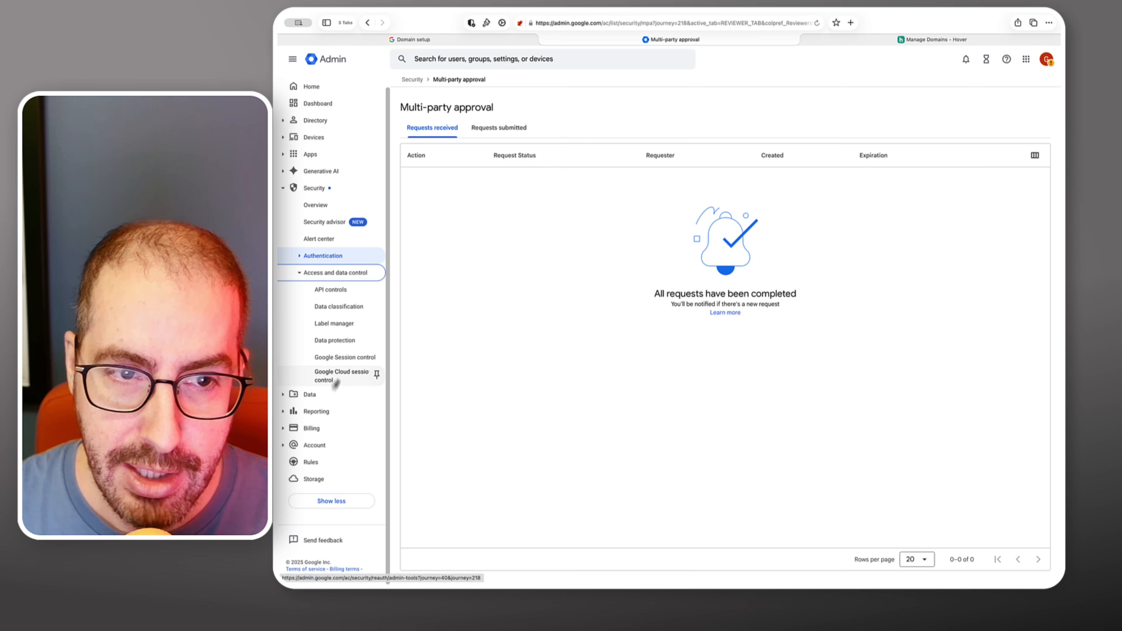
click(349, 288)
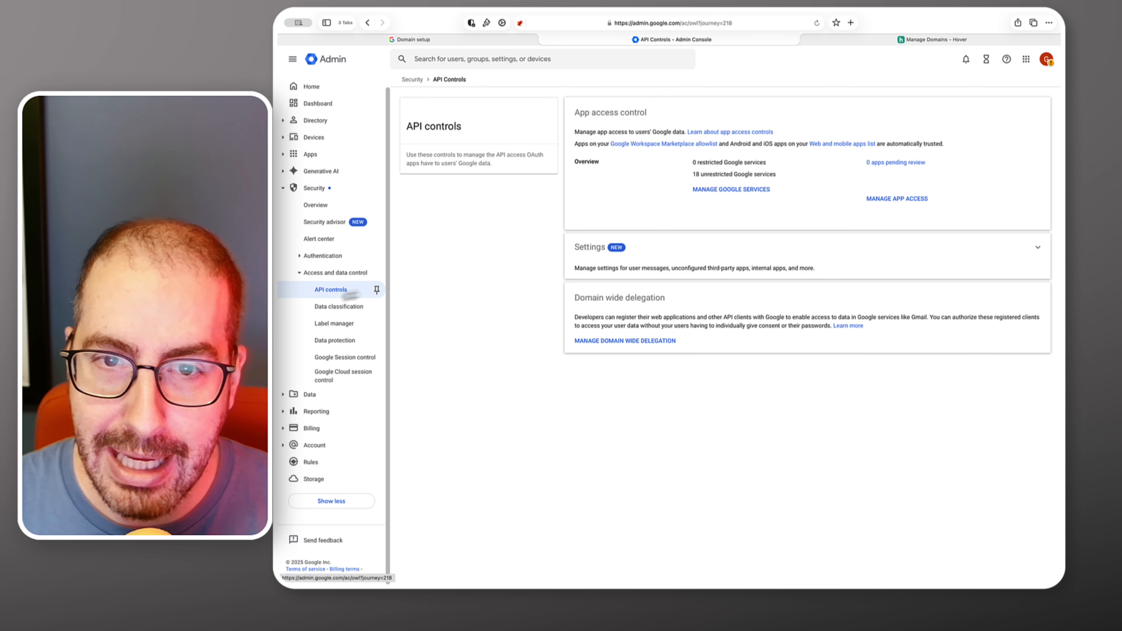
- Allow unconfigured third-party apps only when they request basic Sign in with Google info, and save
click(709, 265)
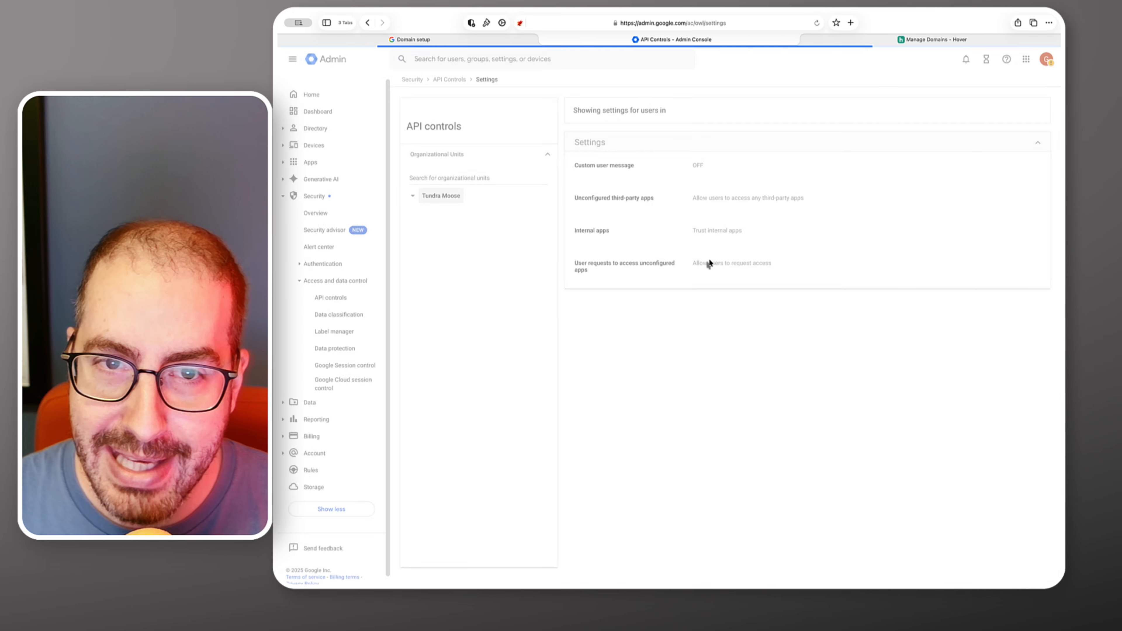
click(719, 215)
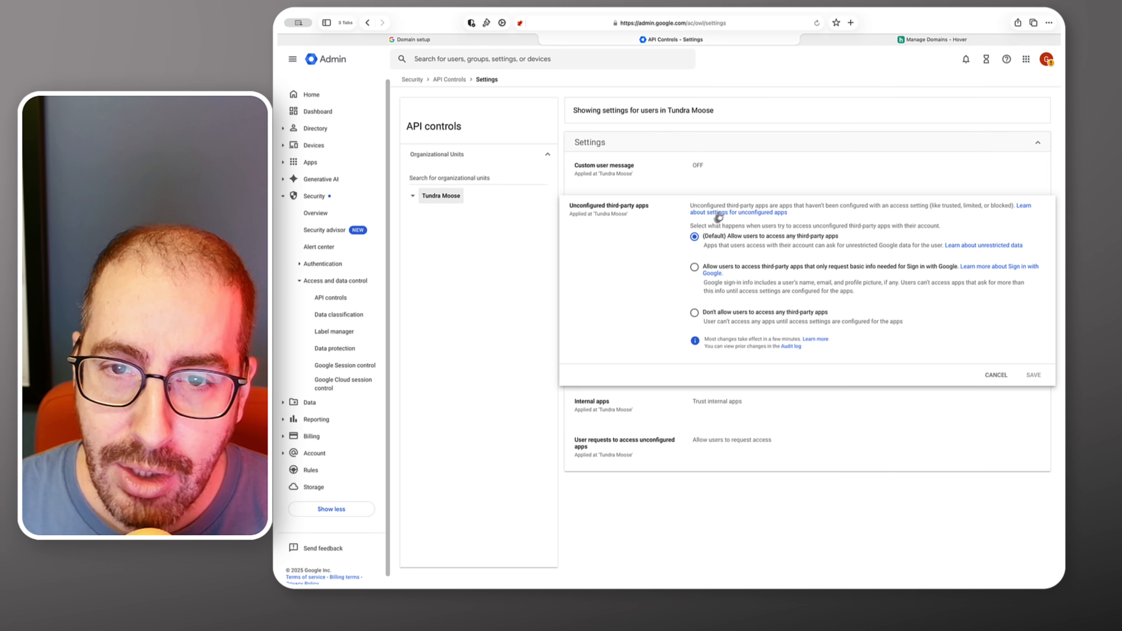
click(694, 268)
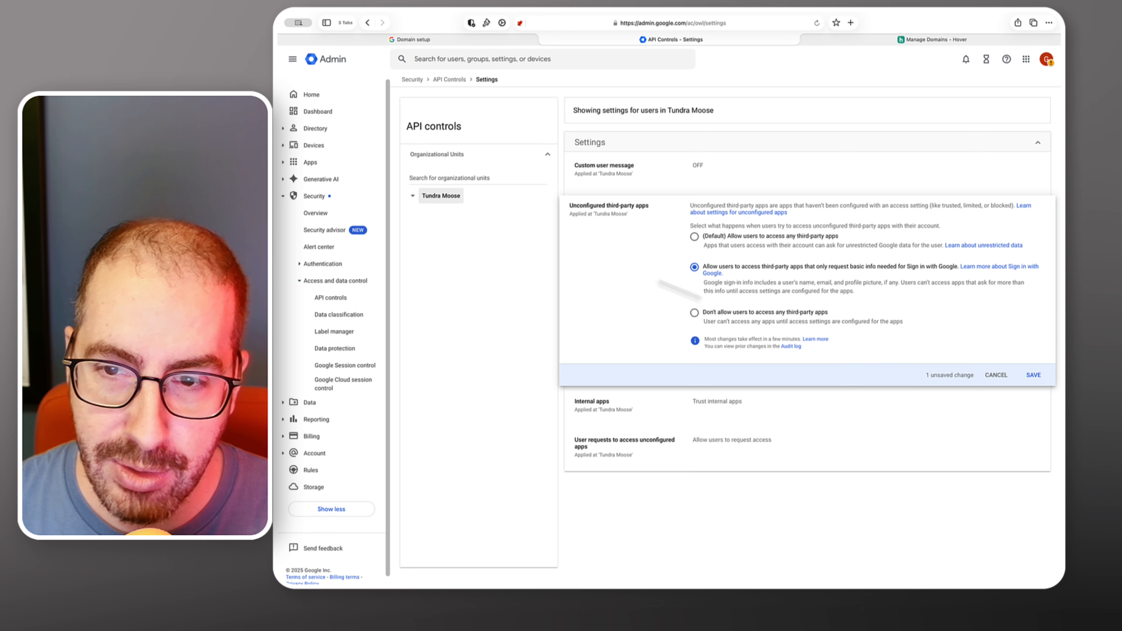
click(1032, 378)
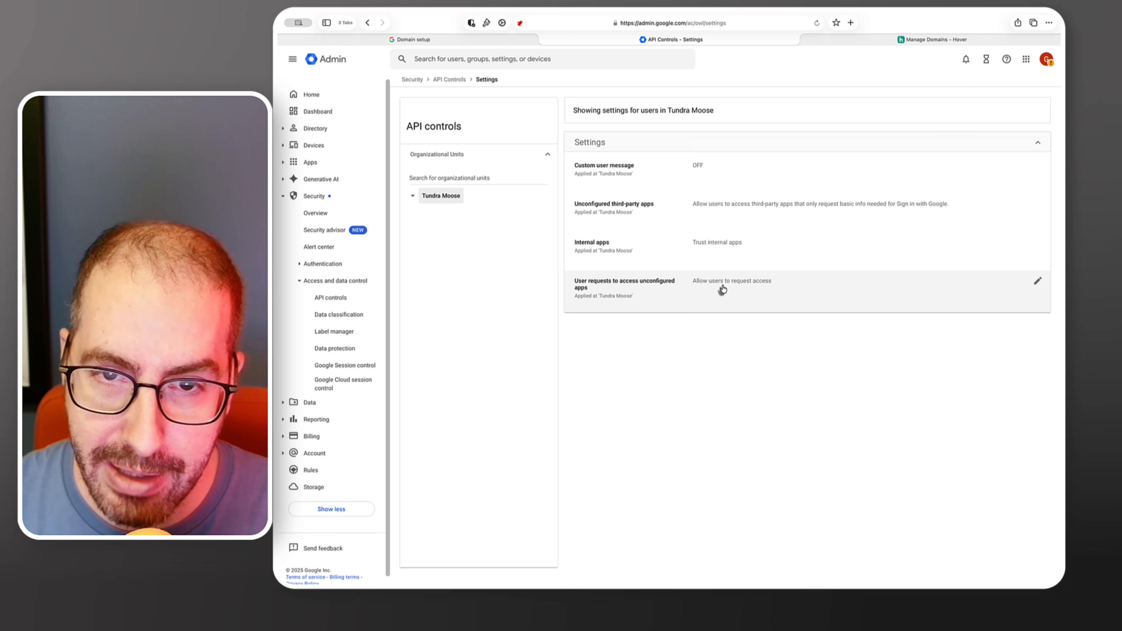
- Turn on the custom user message 'Ask in the #security Slack channel if you need an app' and save
click(701, 176)
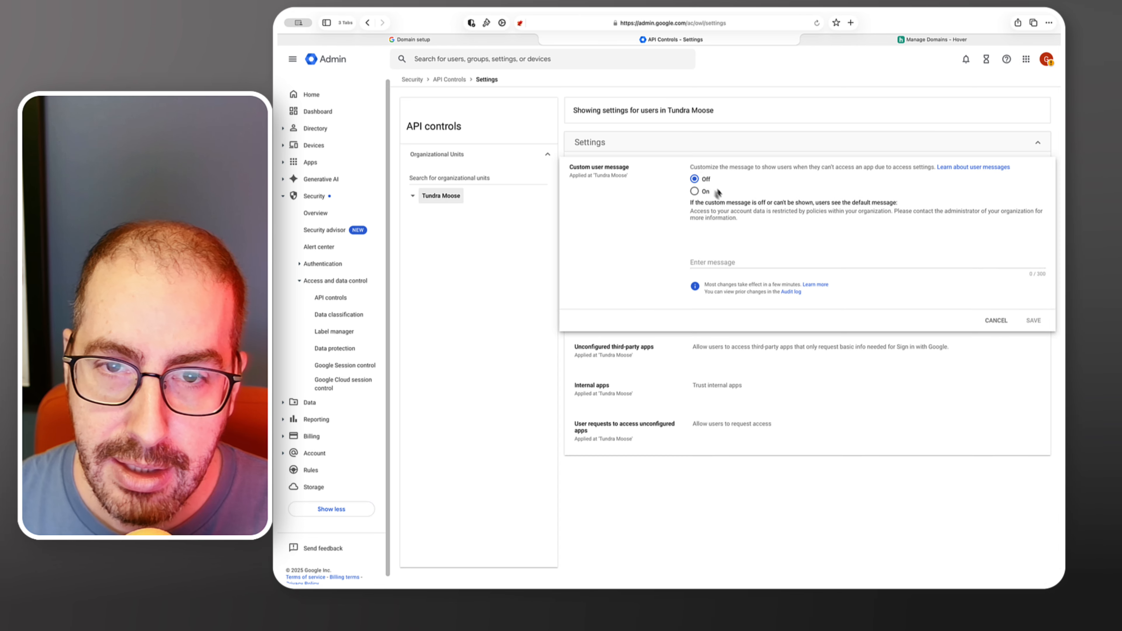
click(694, 191)
click(716, 264)
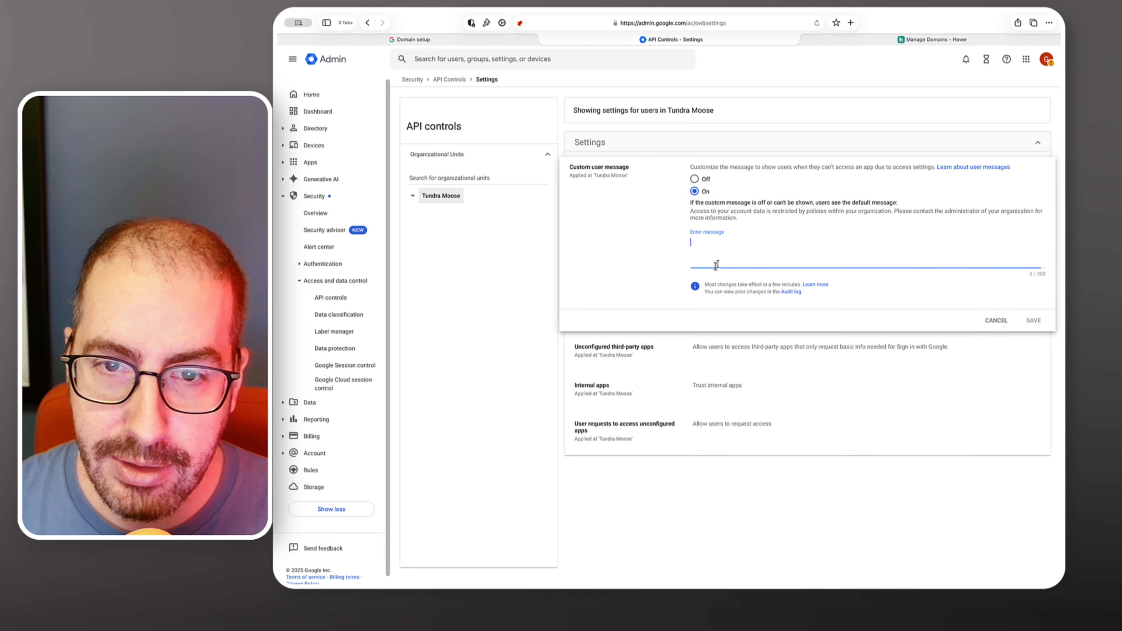
text(Ask in the #)
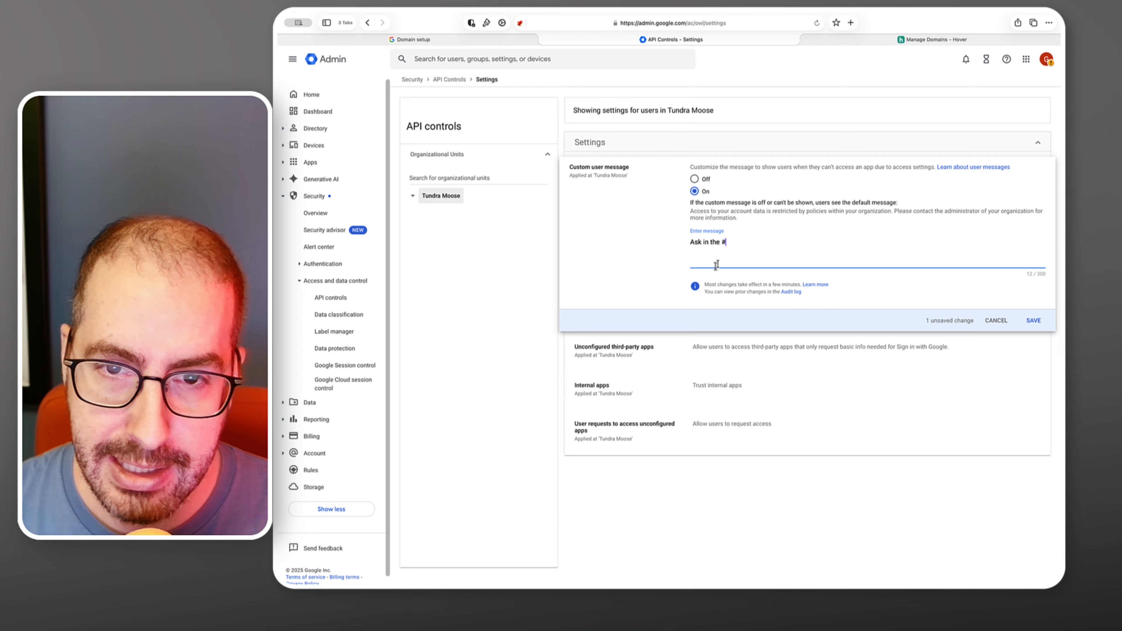
text(security Slack channe)
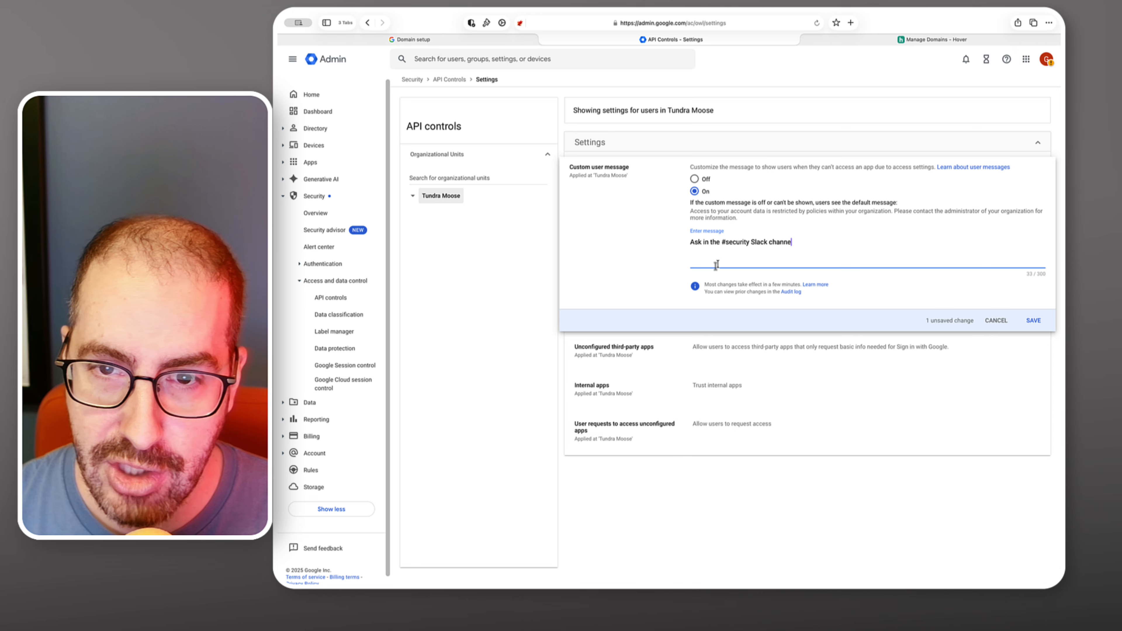
text(l if you need )
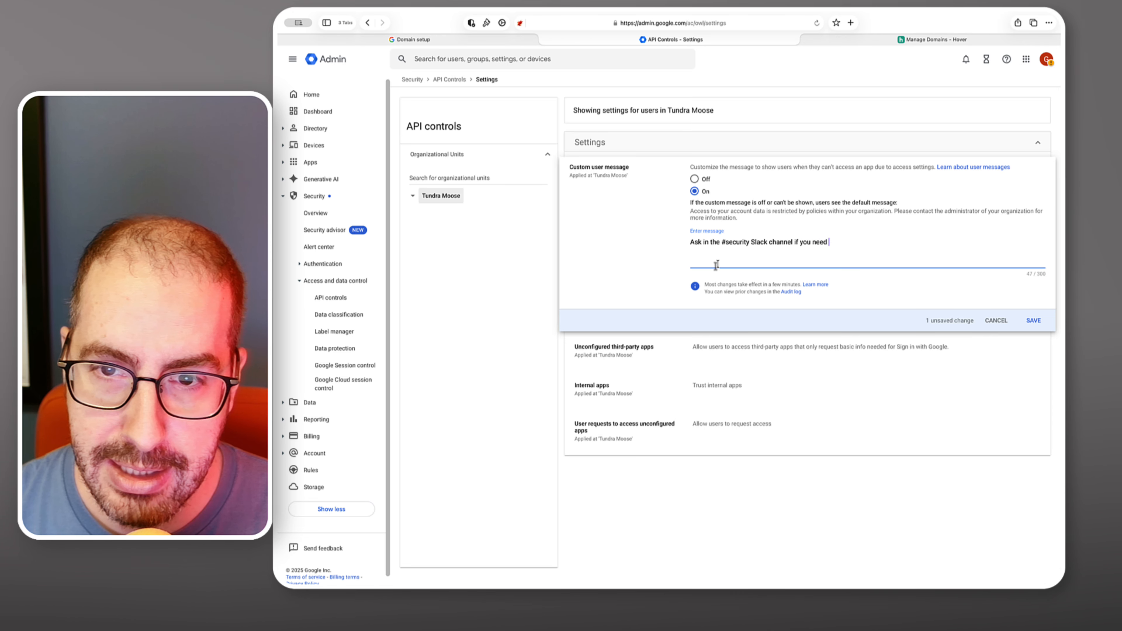
text(an app.)
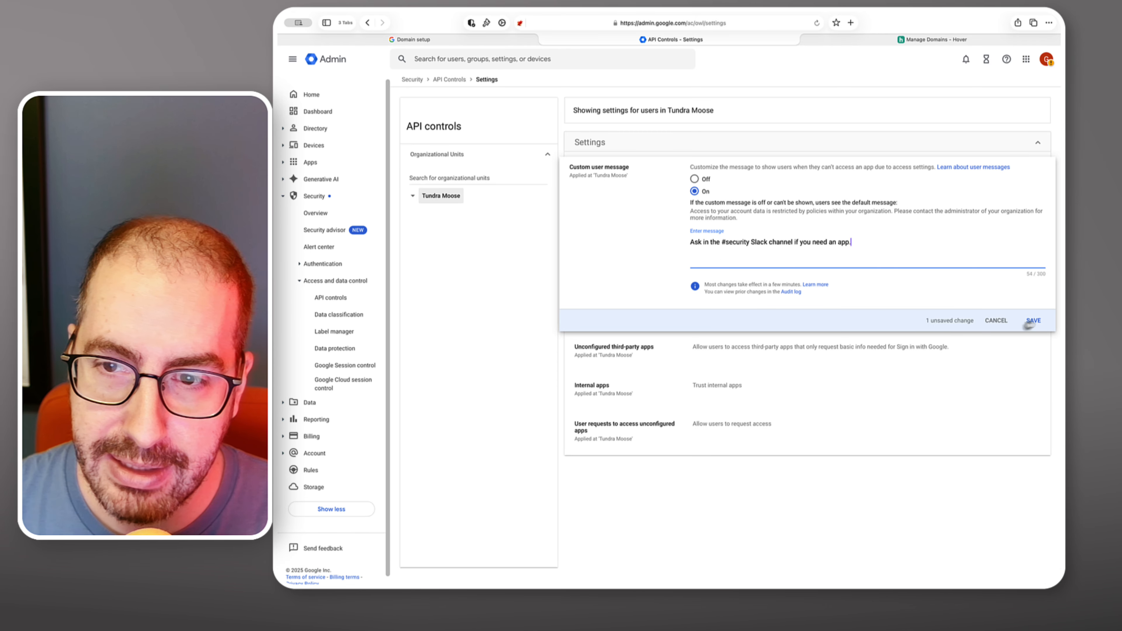
click(1033, 320)
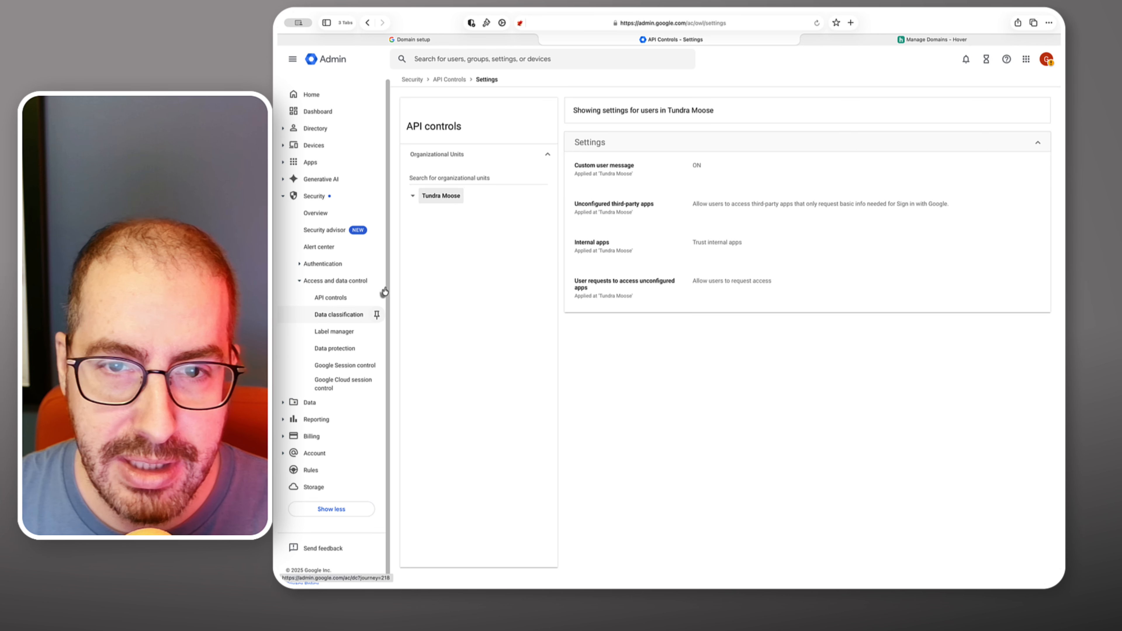
- In Google session control, set Web session duration to 20 hrs and save
click(349, 365)
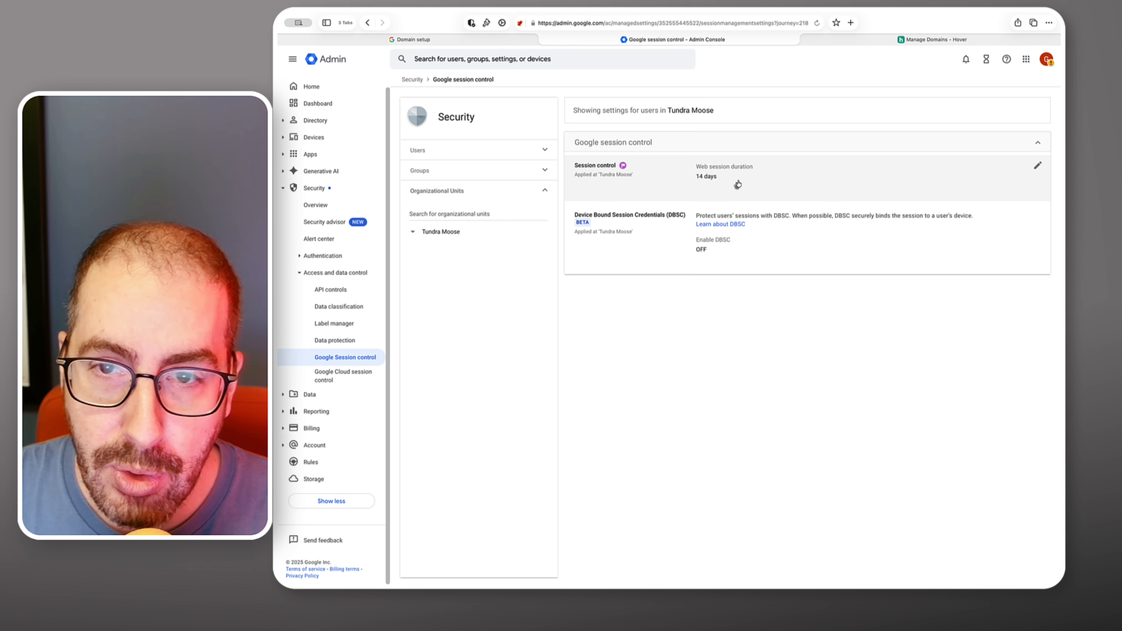
click(738, 184)
click(741, 284)
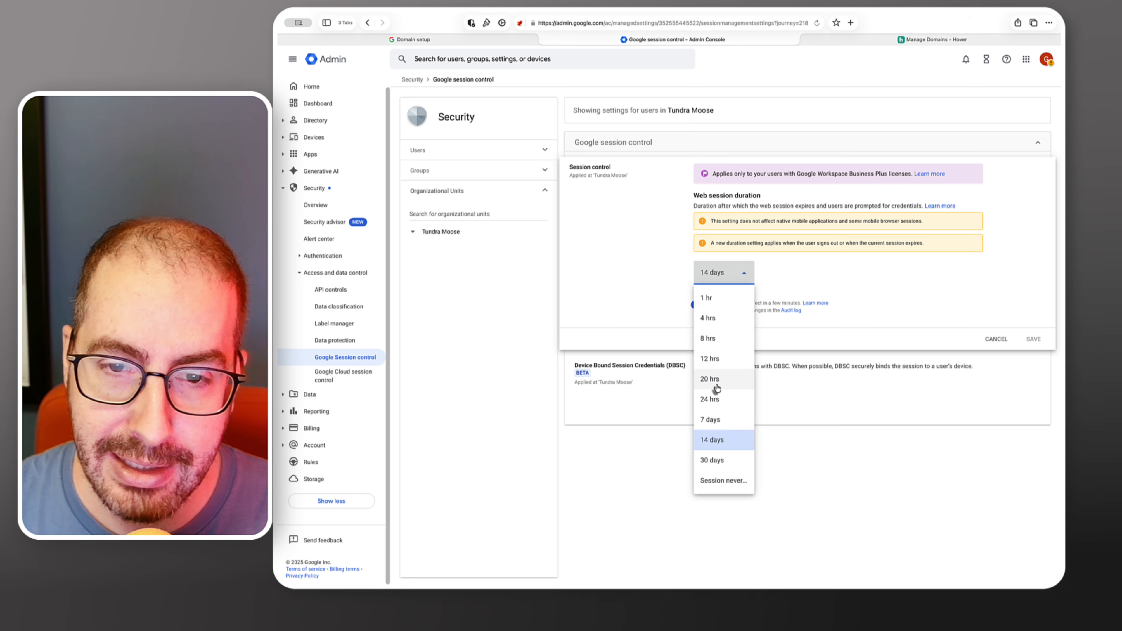
click(710, 379)
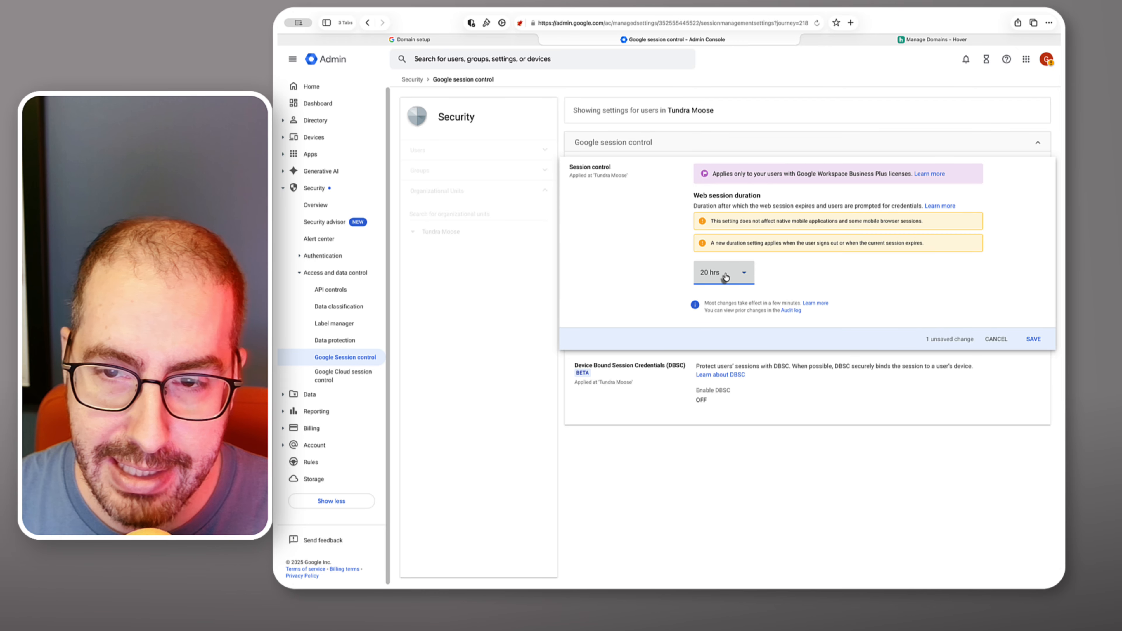
click(1029, 339)
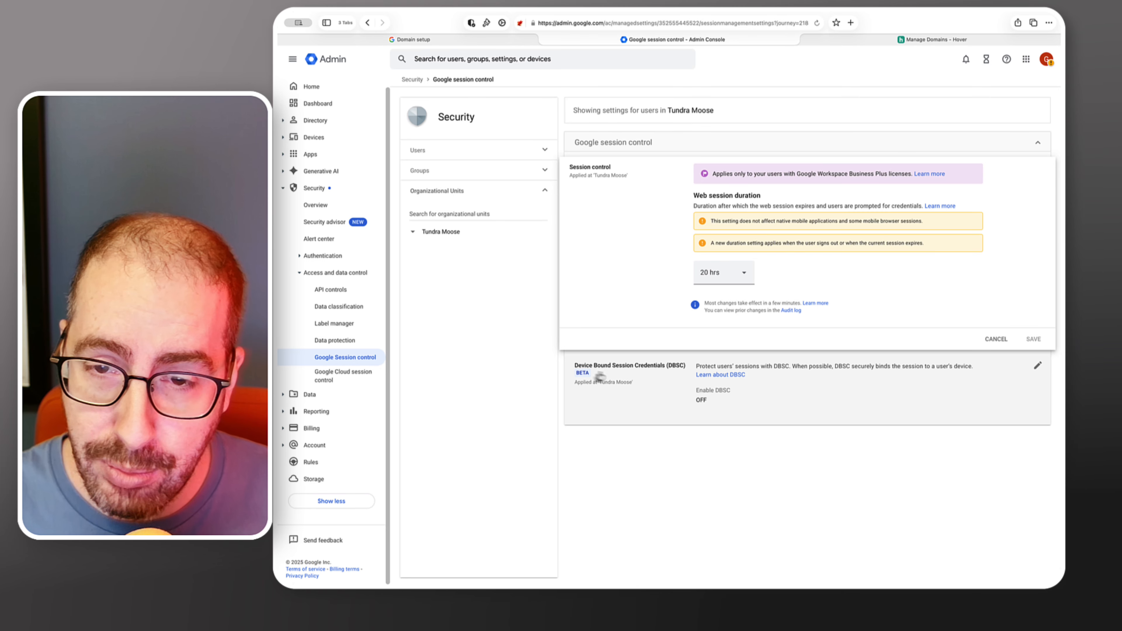
- Turn on Device Bound Session Credentials (DBSC) and save it, then go to Google Cloud session control
click(773, 396)
click(698, 251)
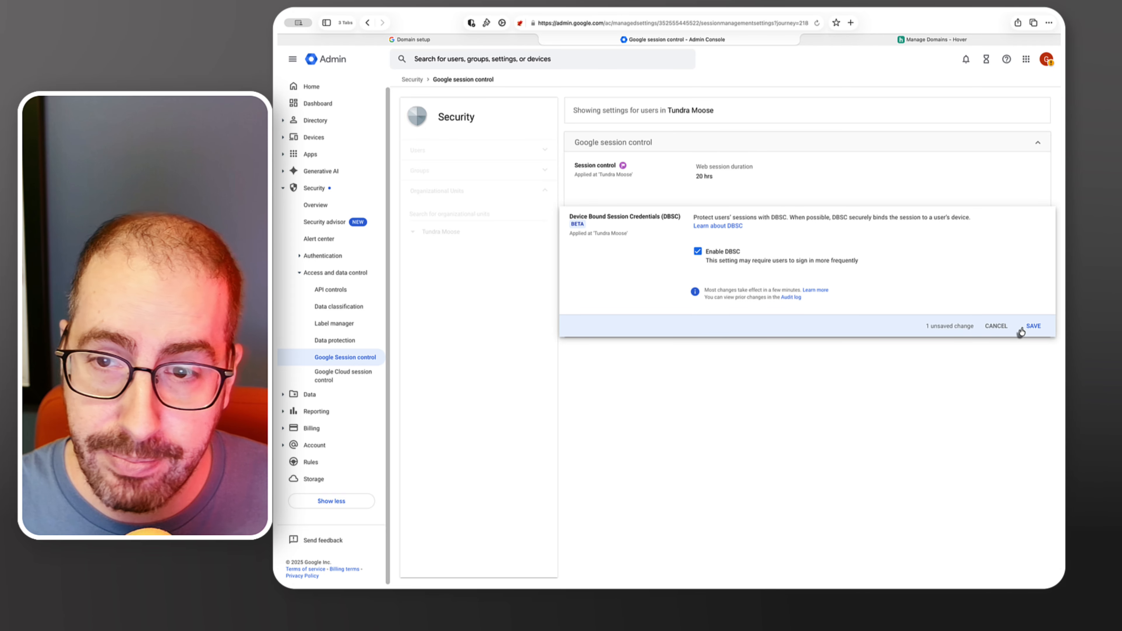
click(1025, 330)
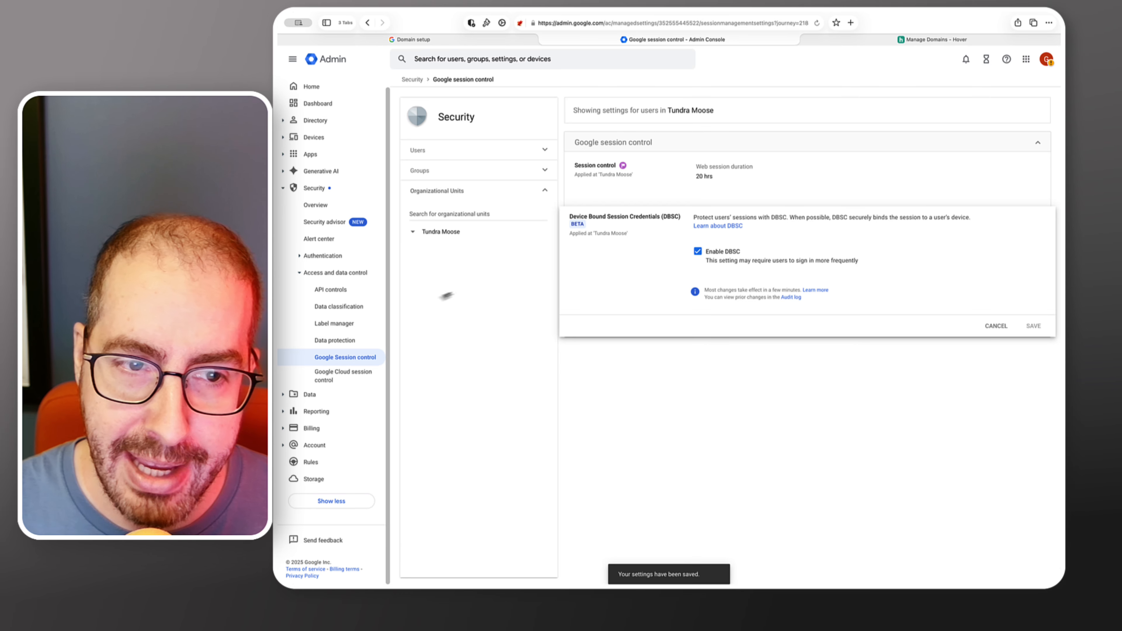
click(338, 387)
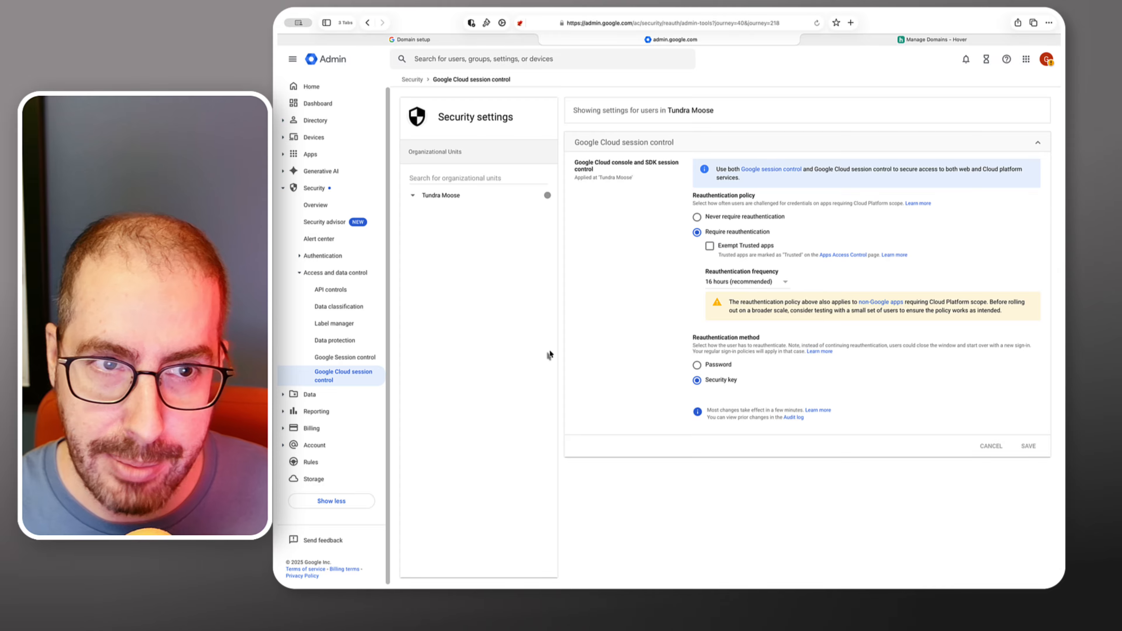
- Go through Apps > Google Workspace > Gmail to the Authenticate email (DKIM) page
click(284, 156)
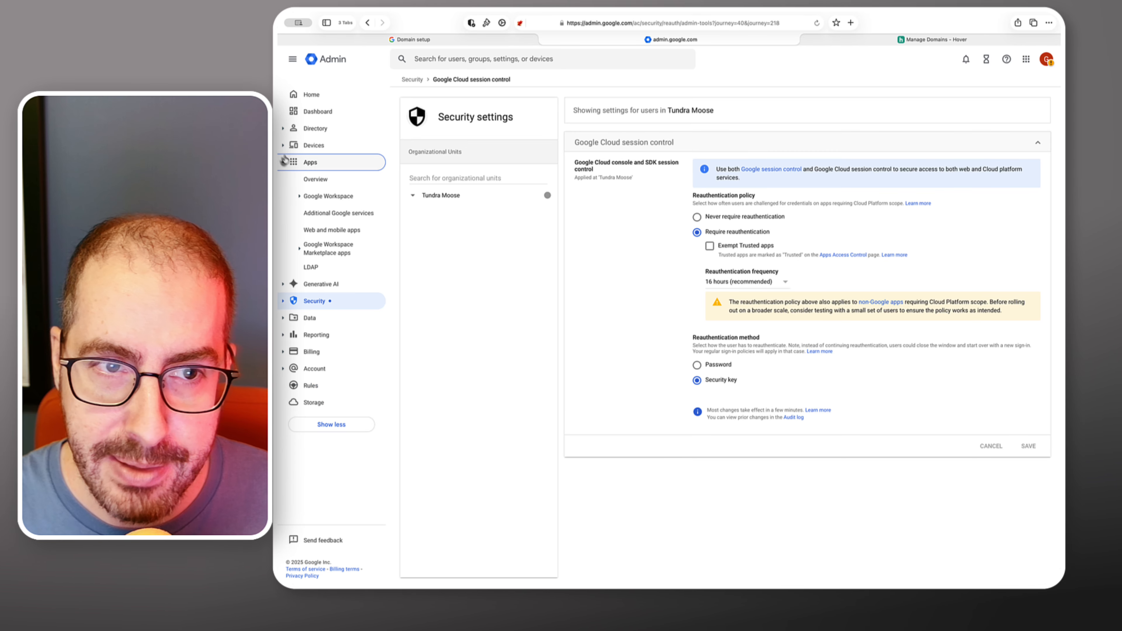
click(302, 196)
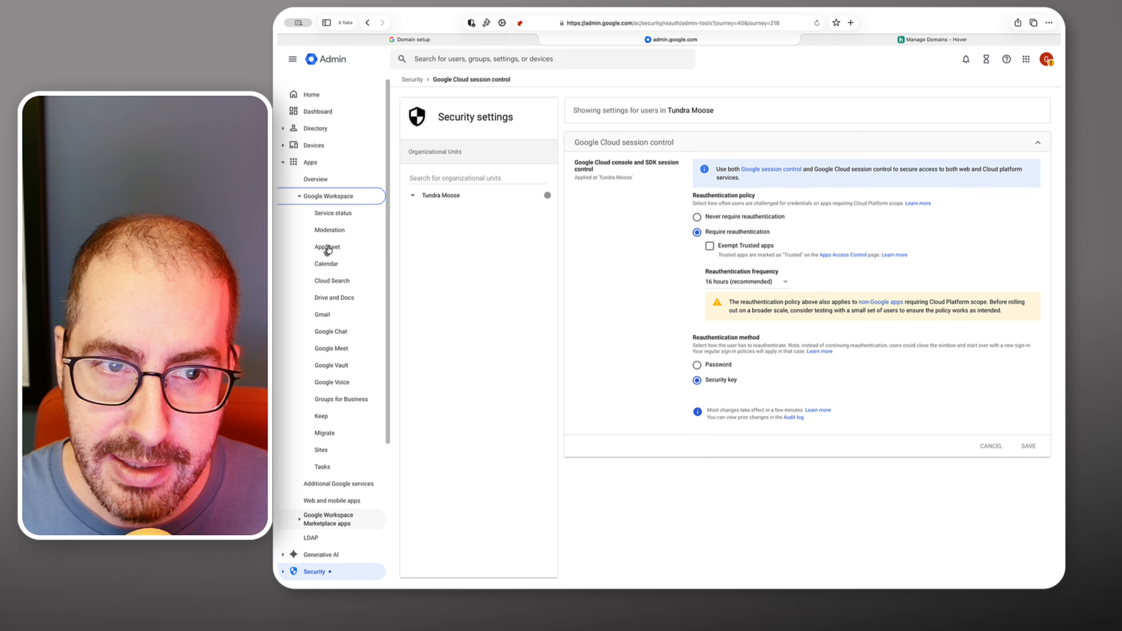
click(322, 315)
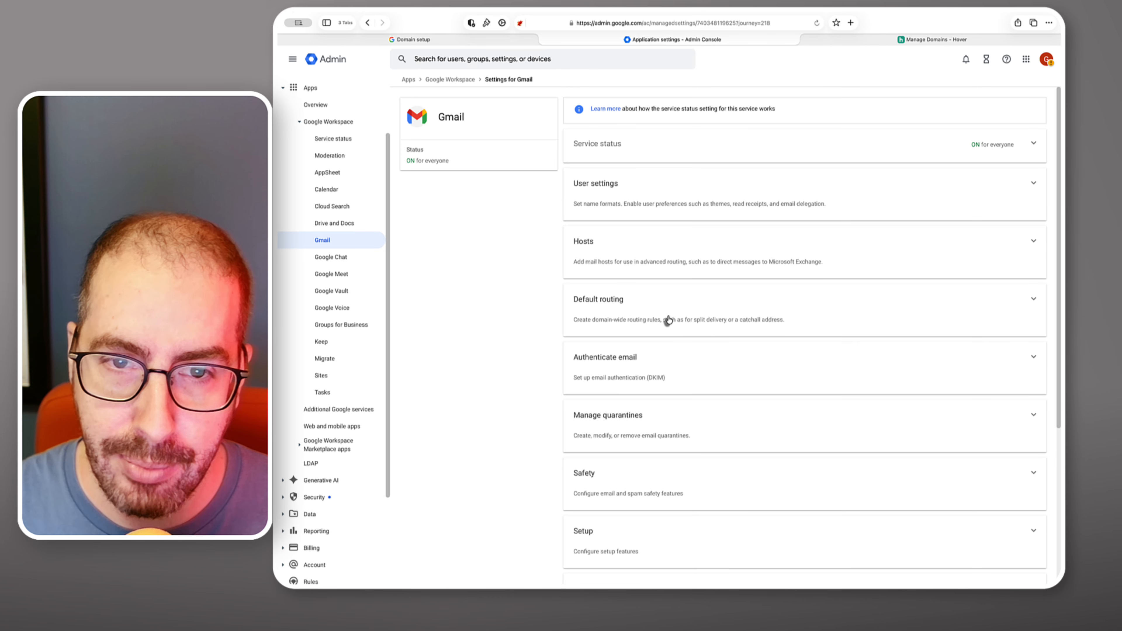
scroll(667, 319, down, 1)
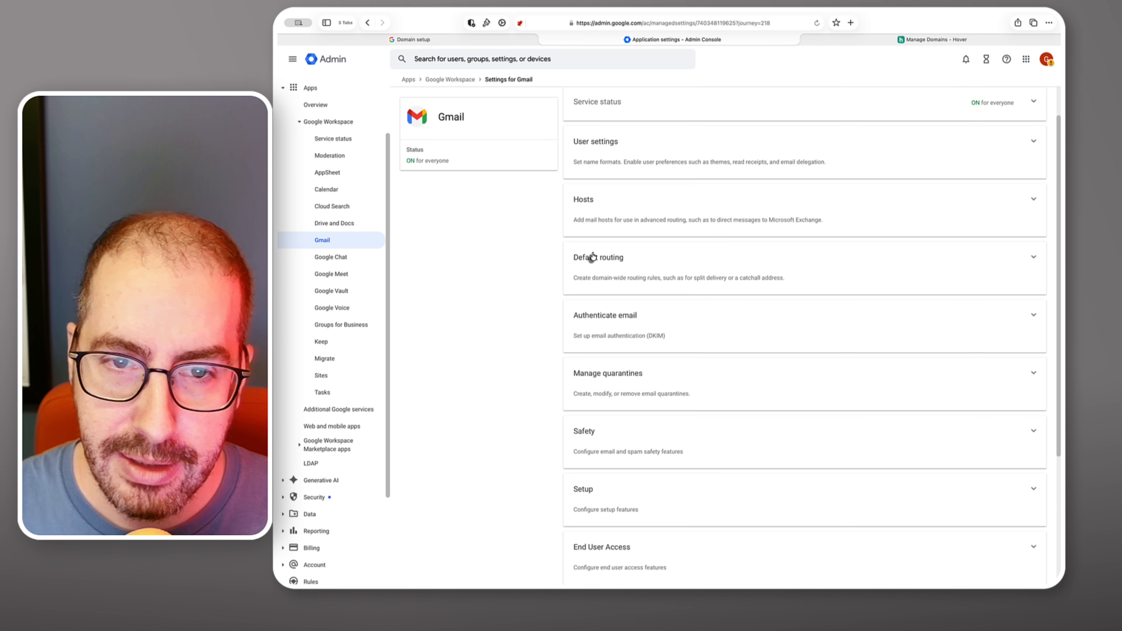
click(642, 339)
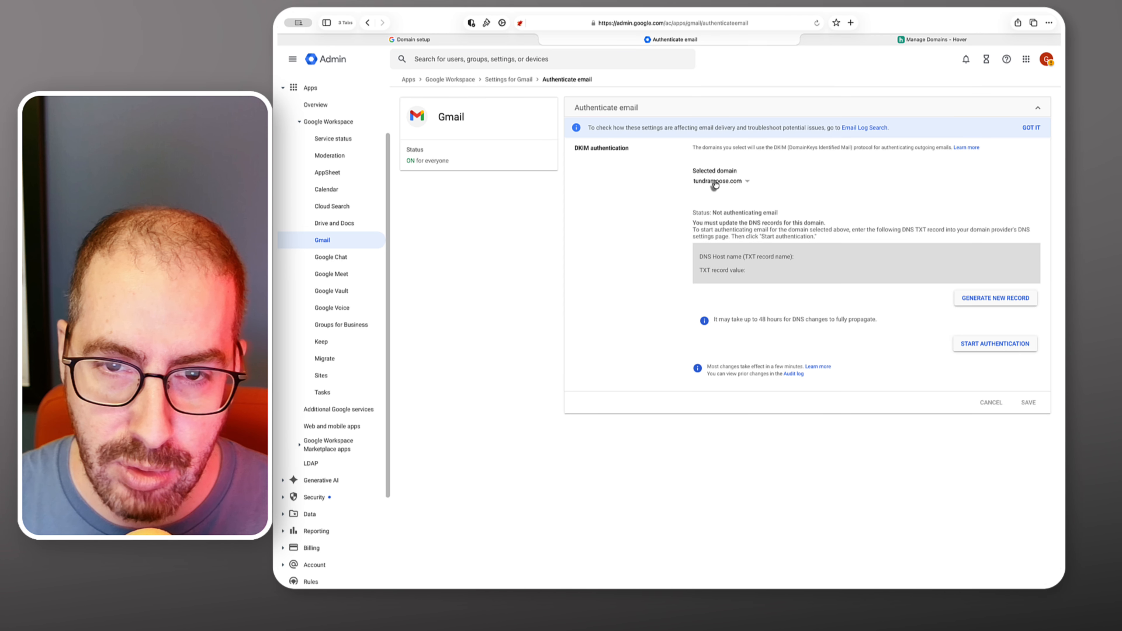
- Generate a new 2048-bit DKIM record and copy its host name google._domainkey
click(996, 299)
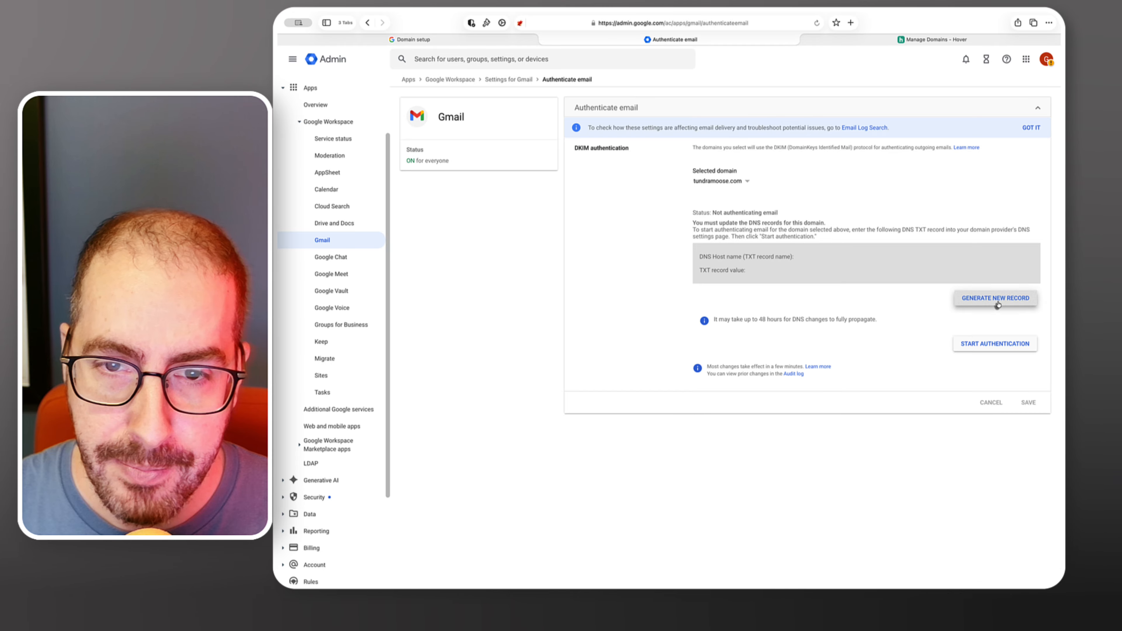
click(594, 328)
click(611, 352)
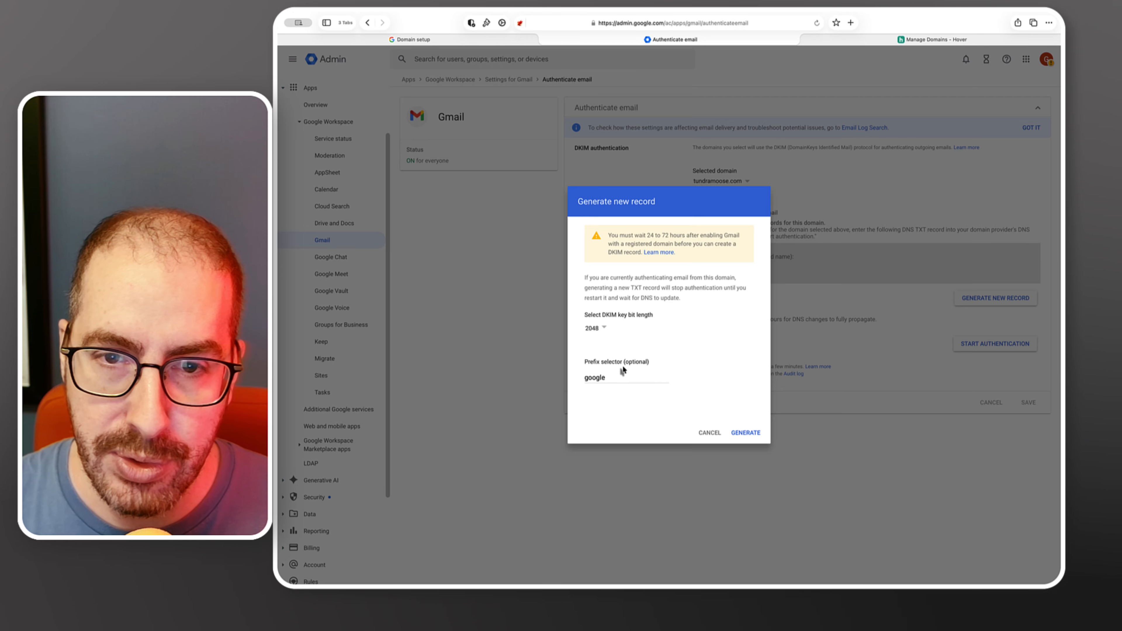
click(745, 433)
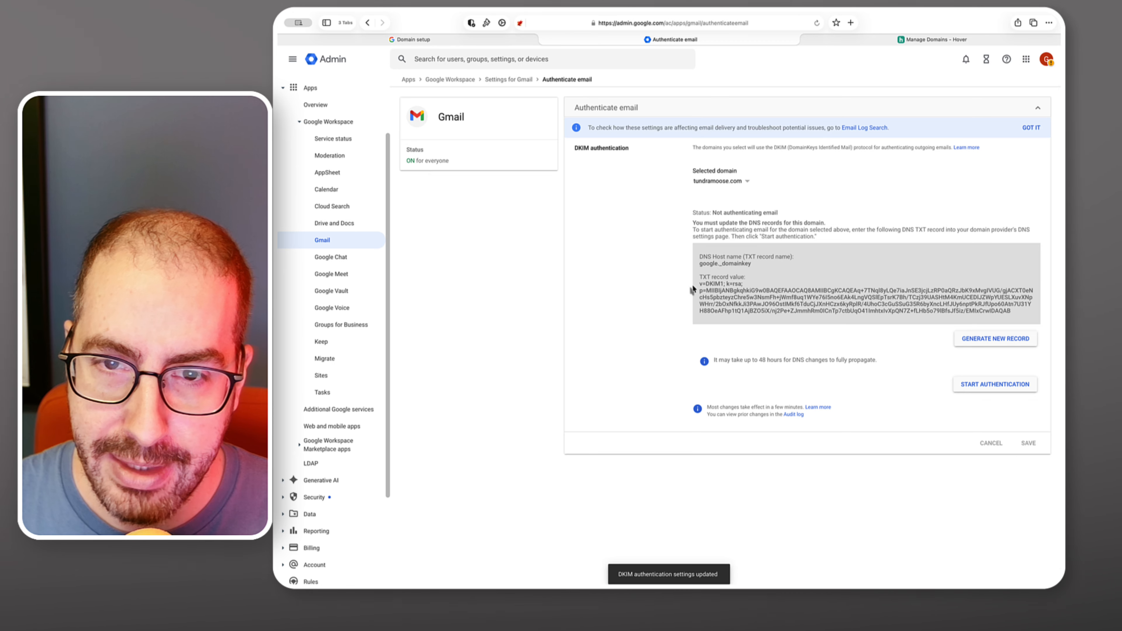
drag(697, 264, 755, 266)
key(cmd+c)
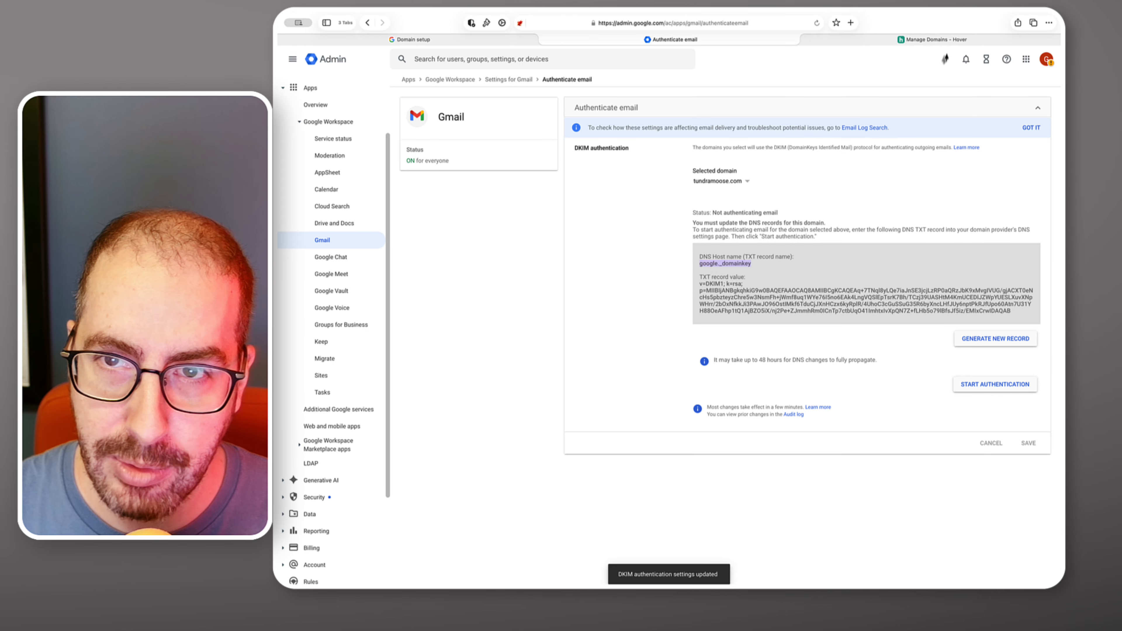
- Start a new TXT record in Hover with hostname google._domainkey
click(946, 41)
click(448, 135)
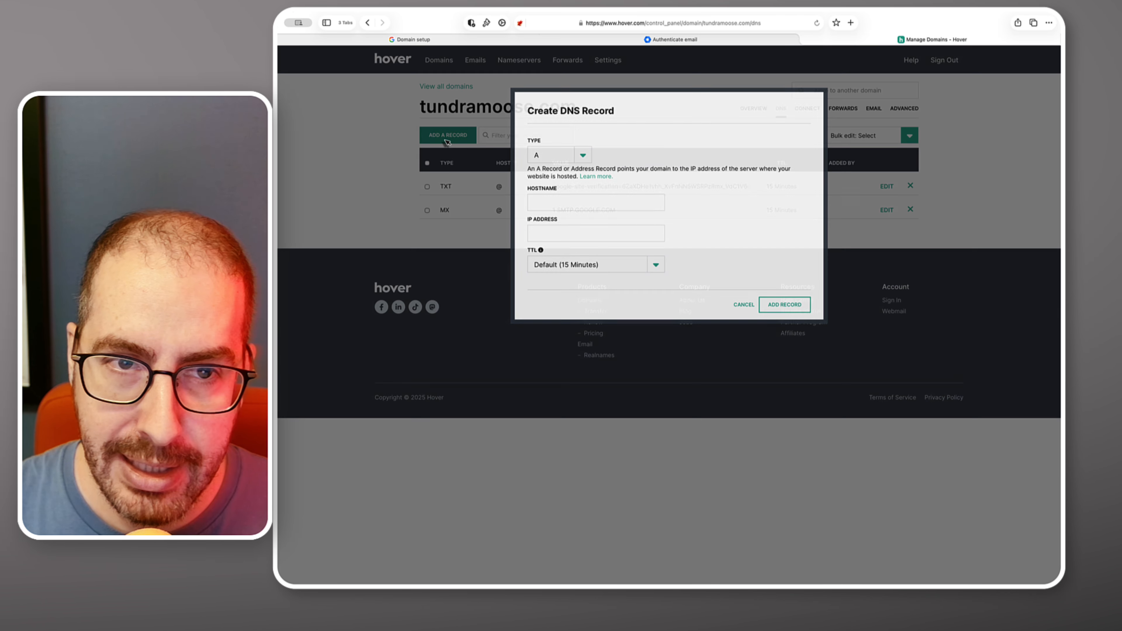
click(569, 154)
click(562, 199)
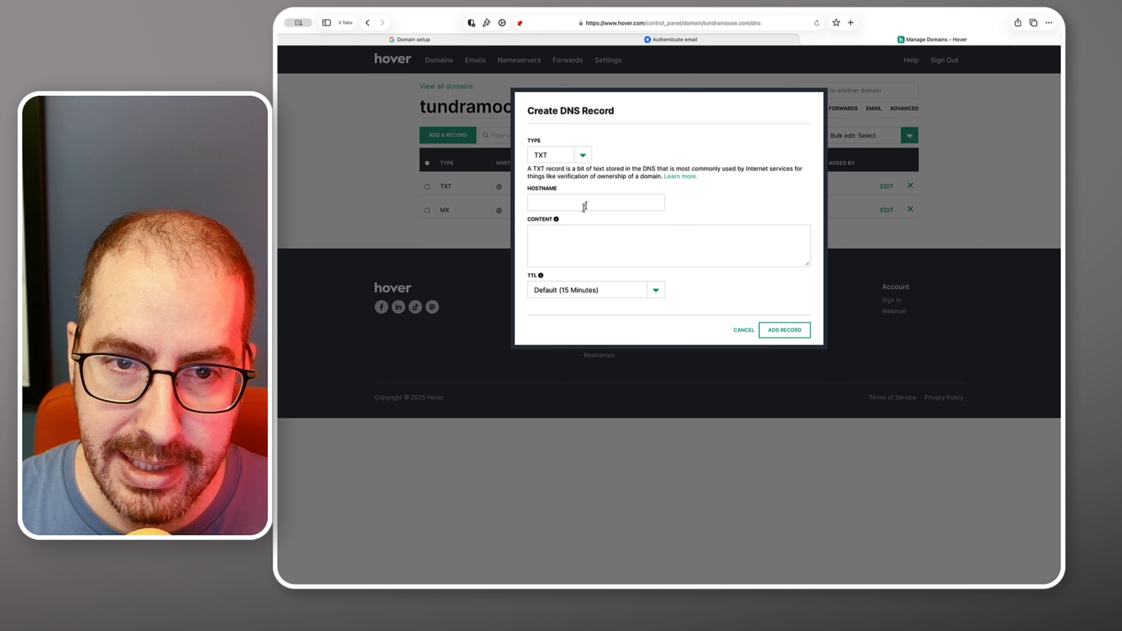
click(583, 205)
key(cmd+v)
click(704, 41)
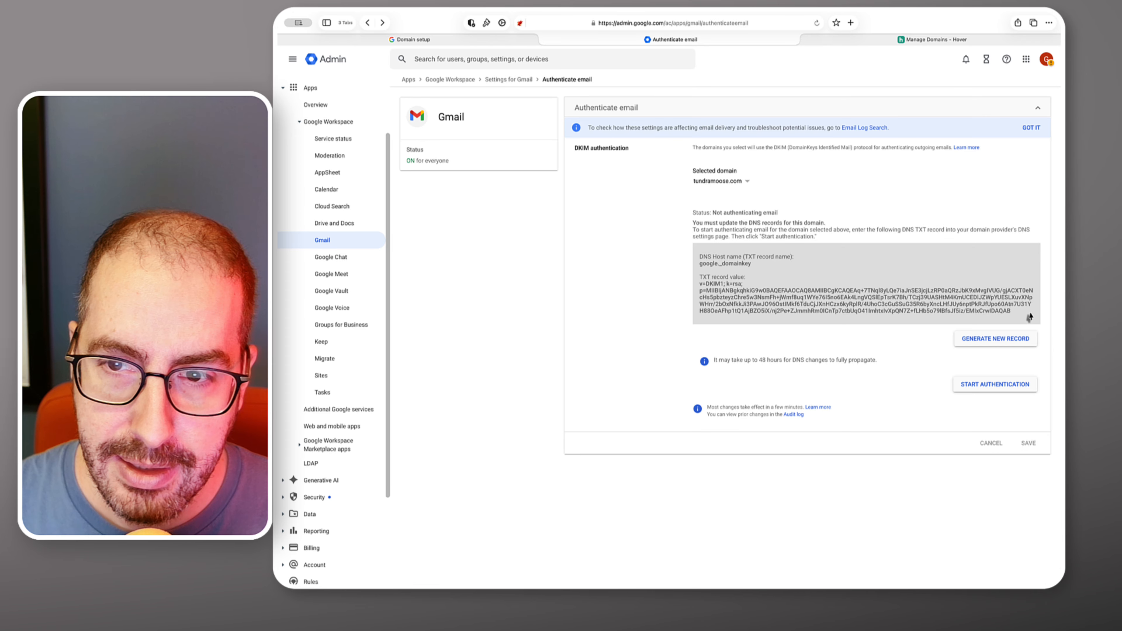
- Add the DKIM key as the Hover TXT record value, then start DKIM authentication for tundramoose.com
drag(1025, 312, 698, 286)
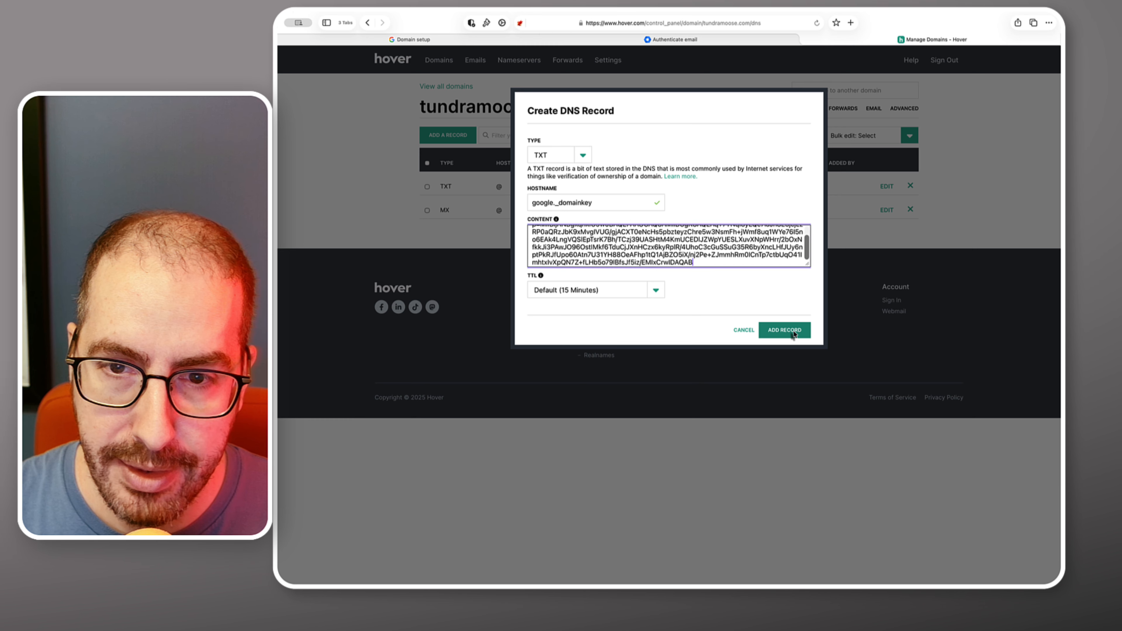
click(784, 328)
click(724, 39)
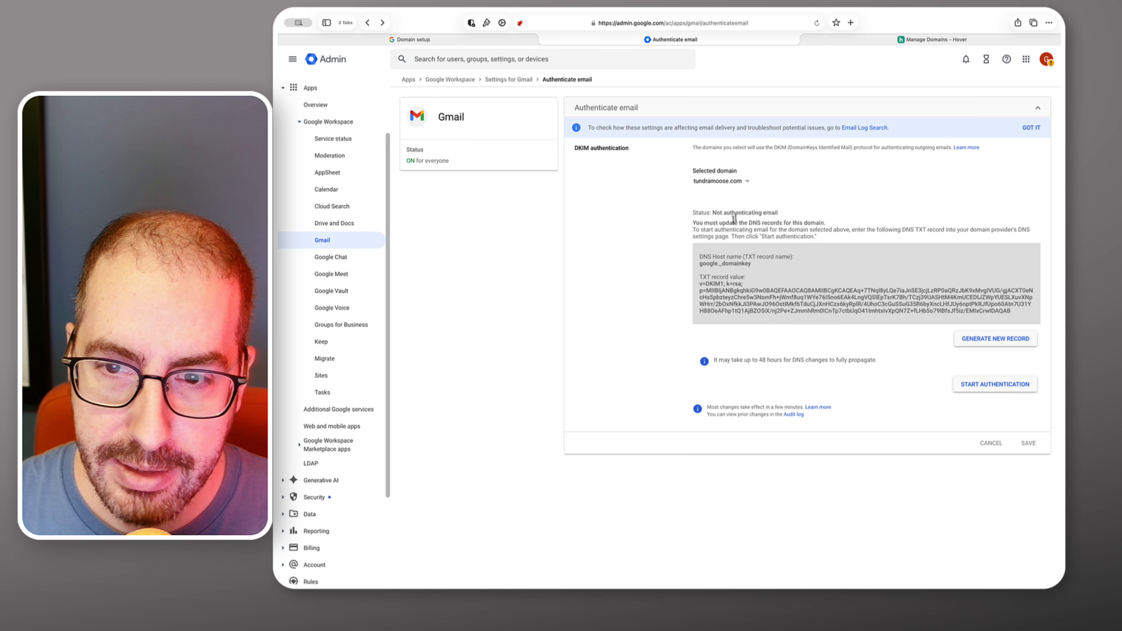
click(1005, 389)
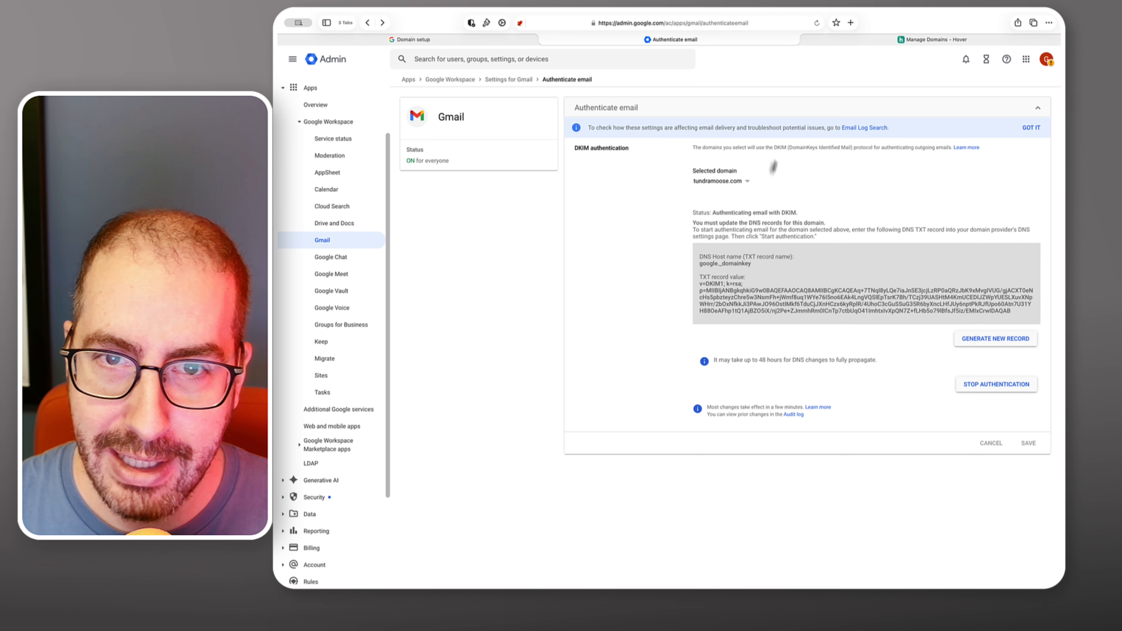
click(506, 80)
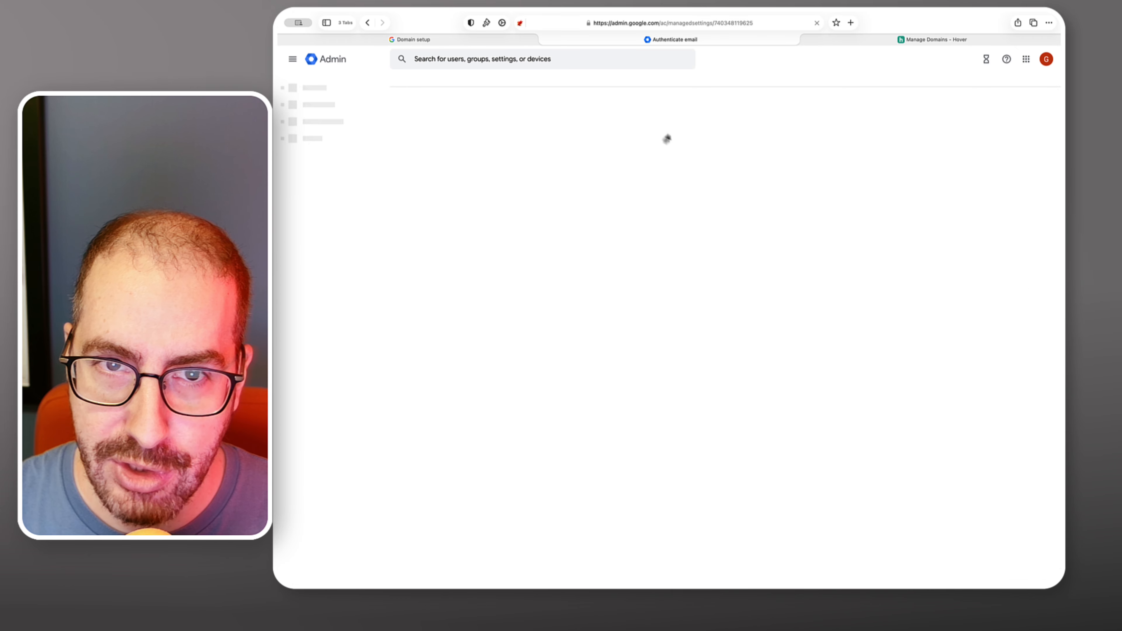
- In Gmail Safety attachments, quarantine encrypted attachments from untrusted senders using the Default quarantine
scroll(645, 279, down, 5)
click(627, 286)
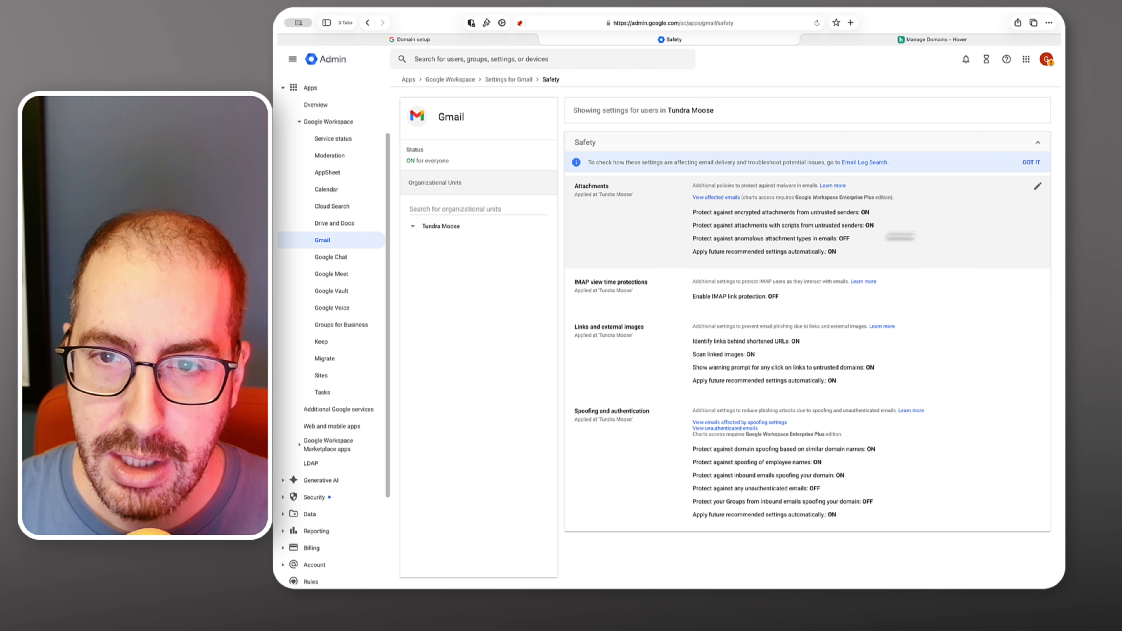
click(921, 236)
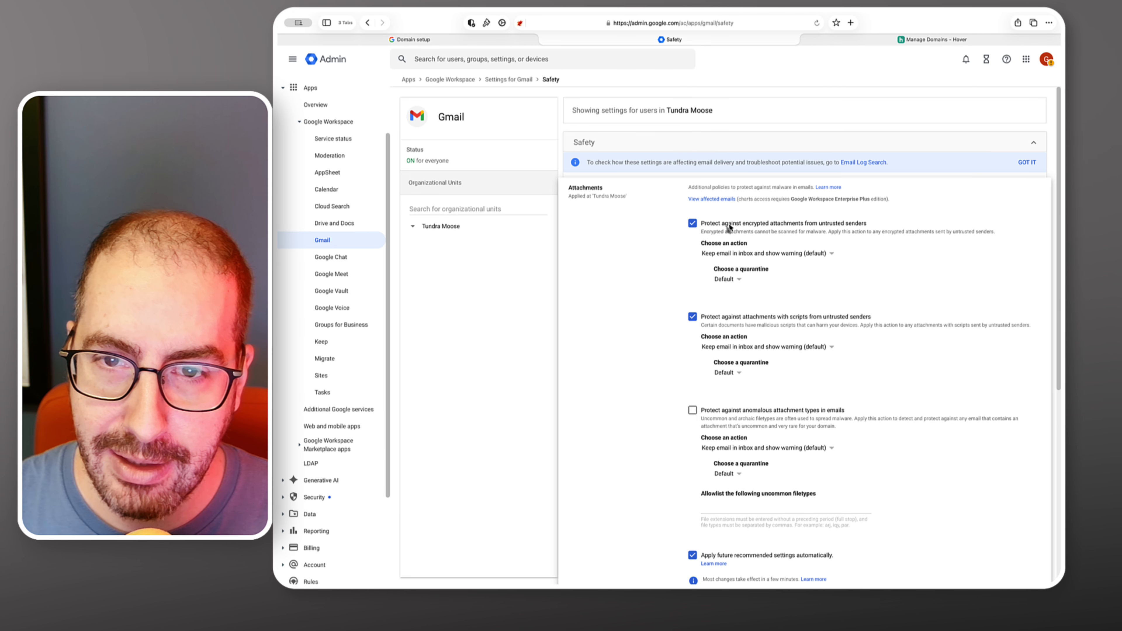
click(824, 258)
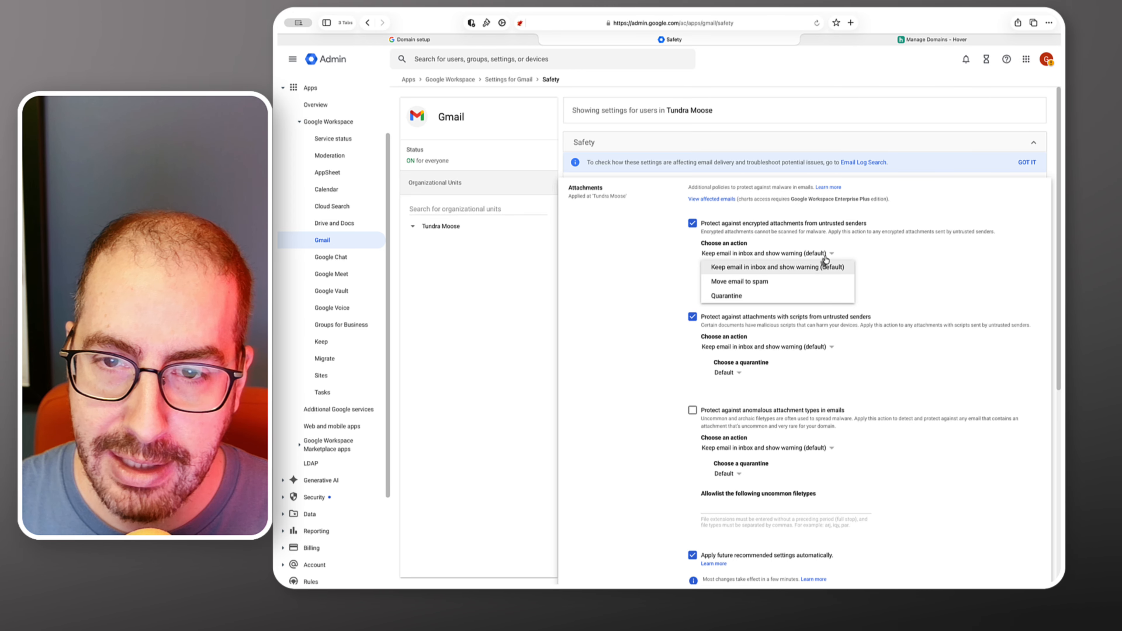
click(767, 297)
click(734, 280)
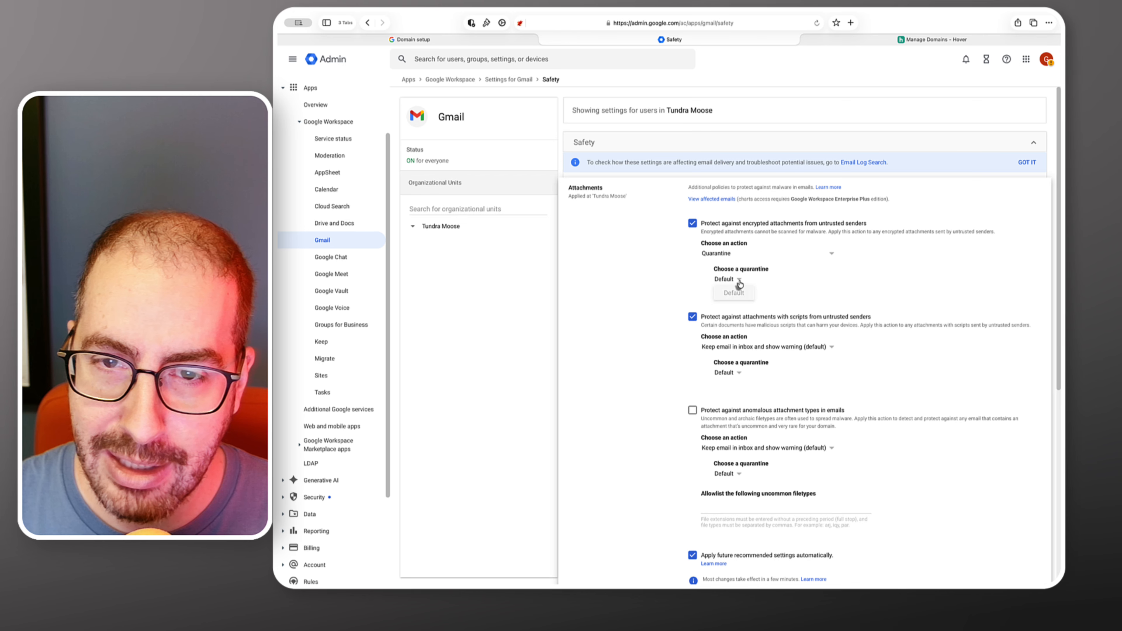
click(847, 290)
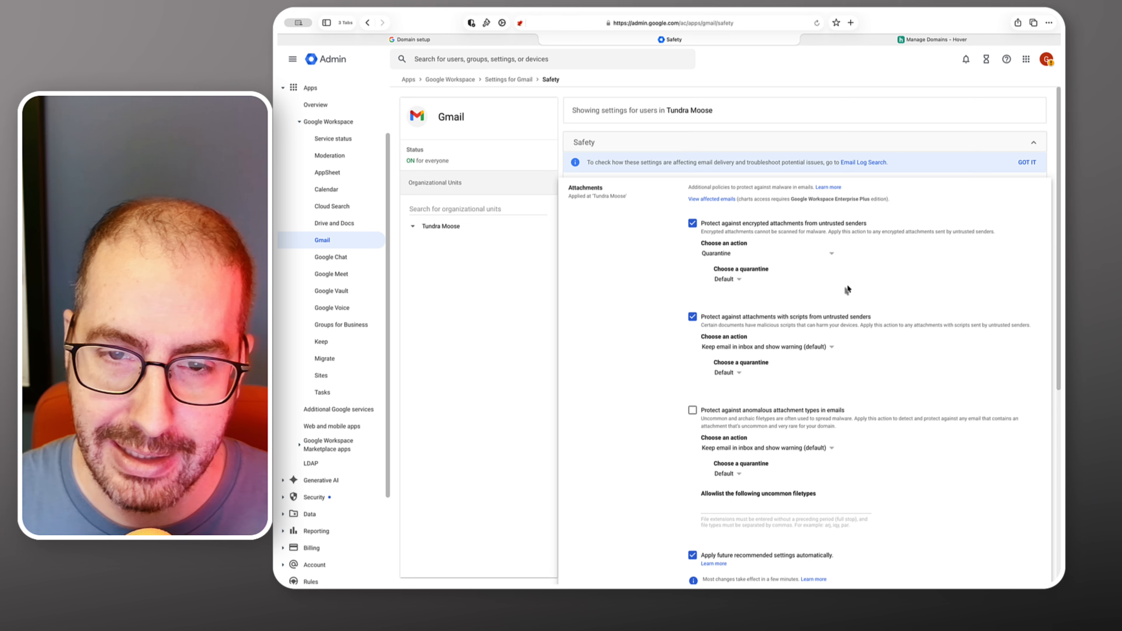
- Quarantine attachments with scripts and anomalous attachment types, then save the attachment settings
scroll(847, 289, down, 1)
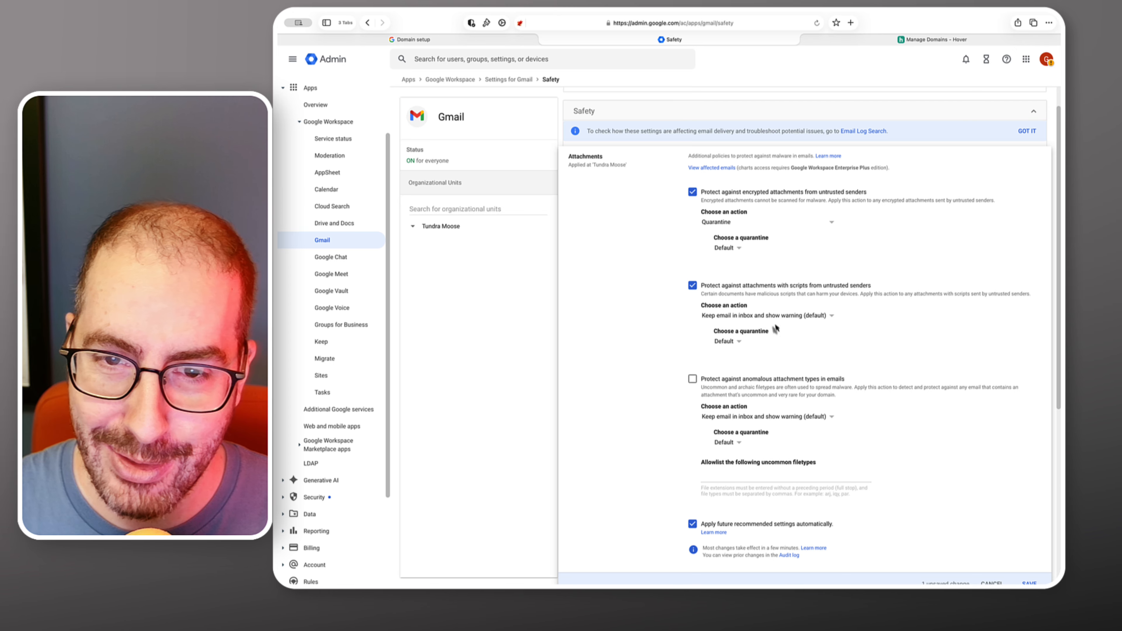
click(771, 316)
click(726, 358)
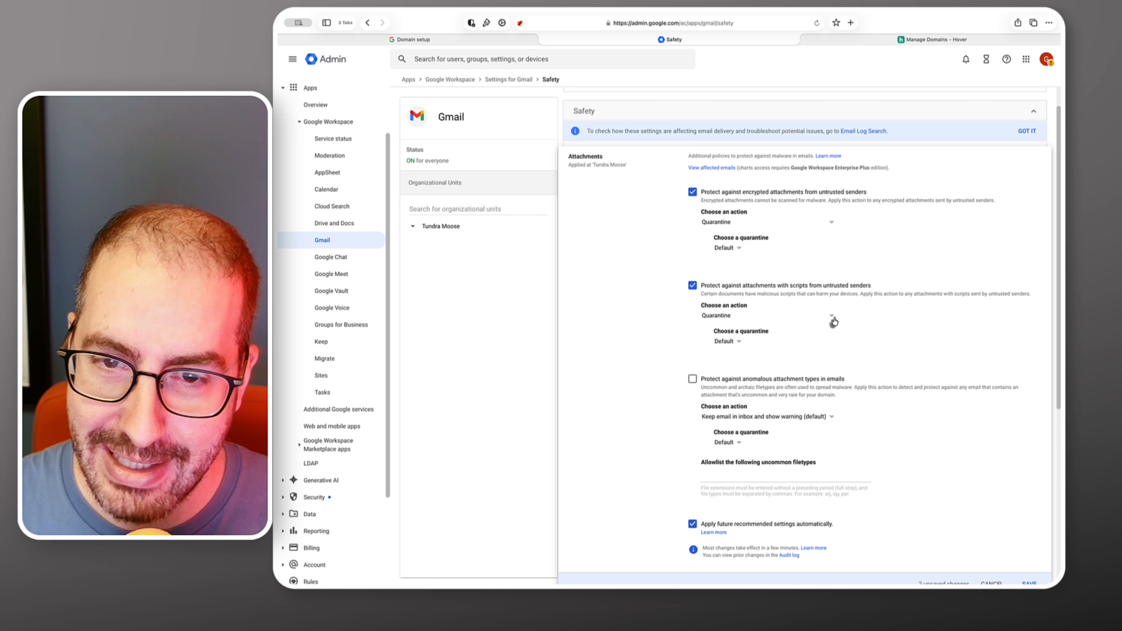
scroll(782, 315, down, 1)
scroll(782, 315, down, 1)
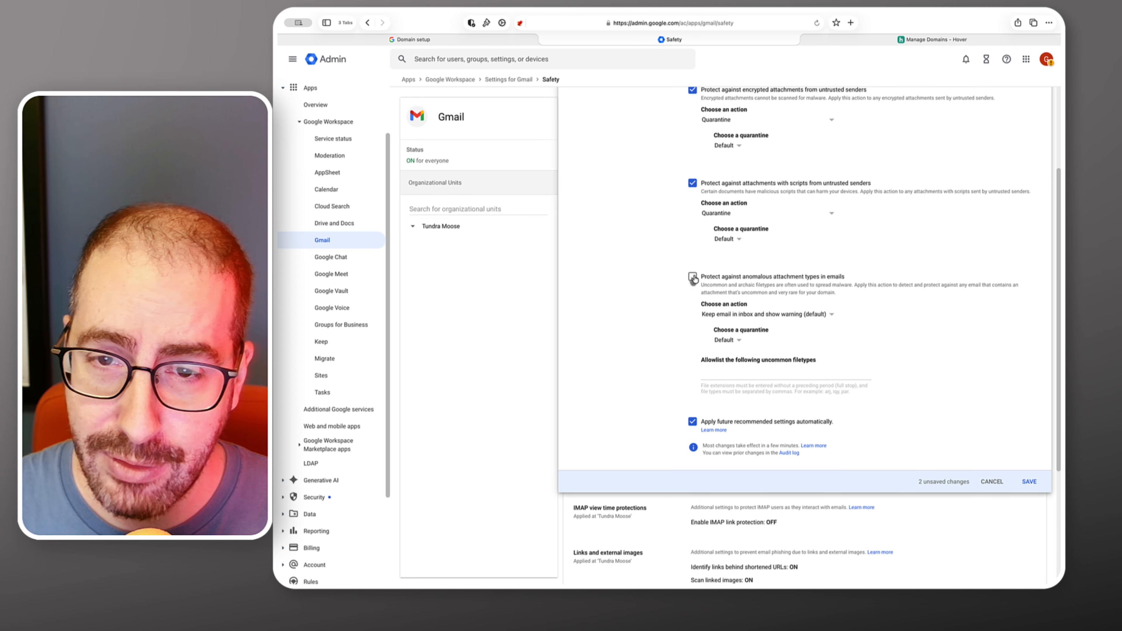
click(692, 276)
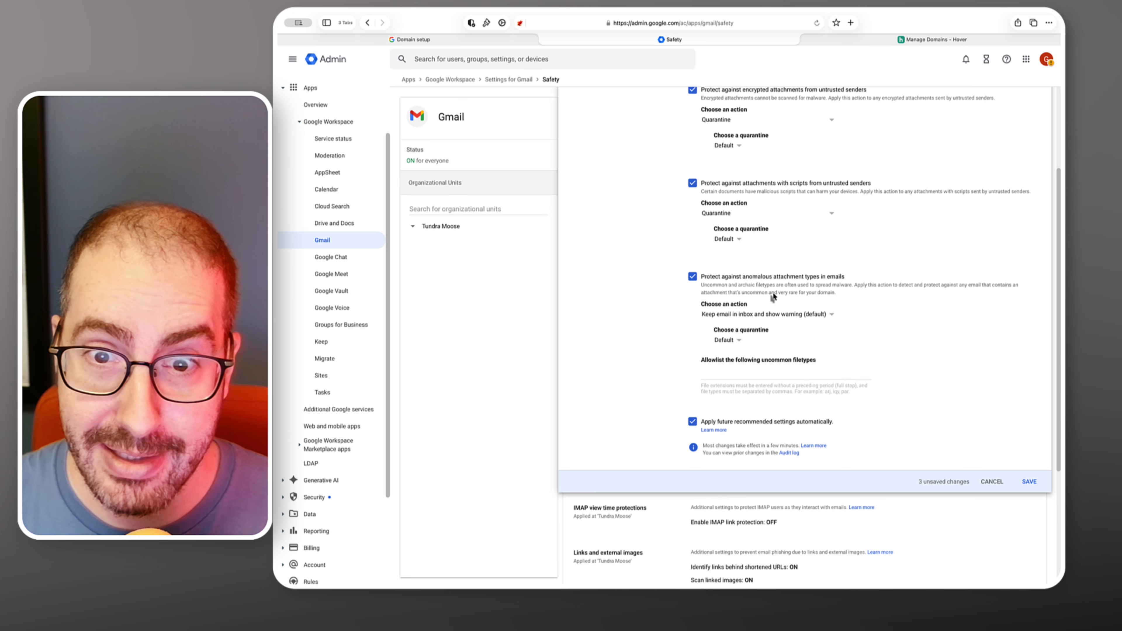
click(802, 315)
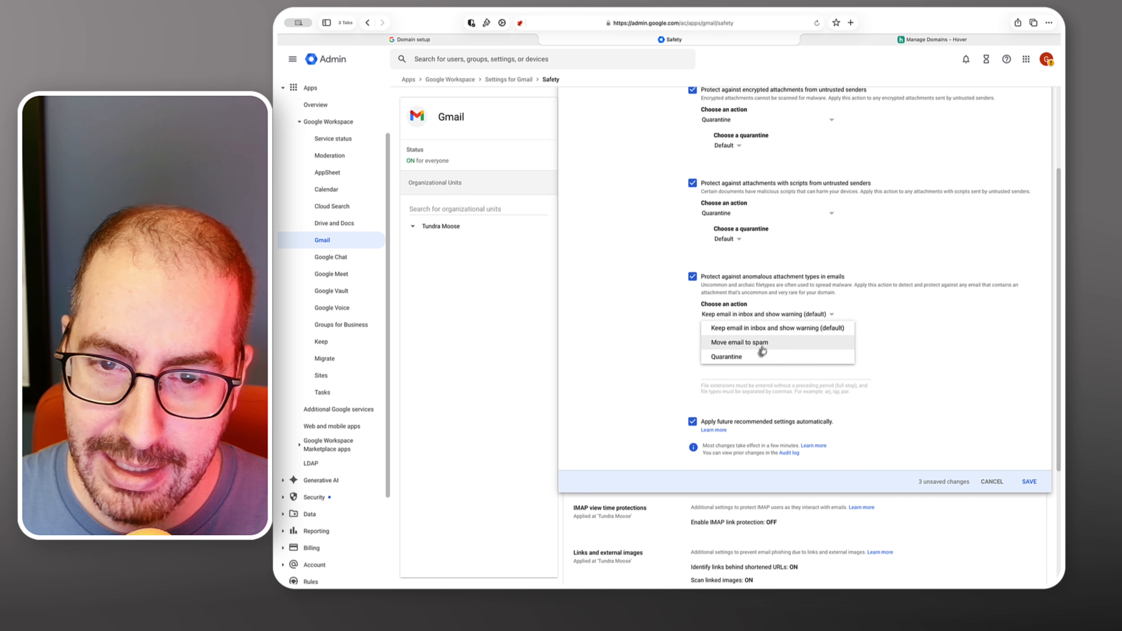
click(759, 356)
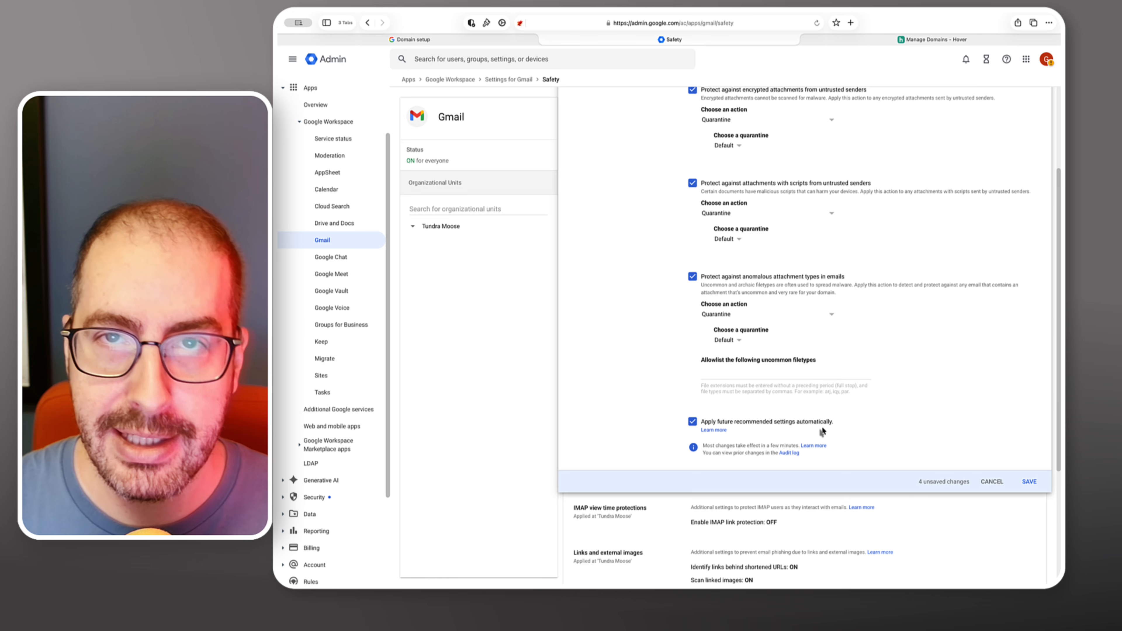
click(1029, 482)
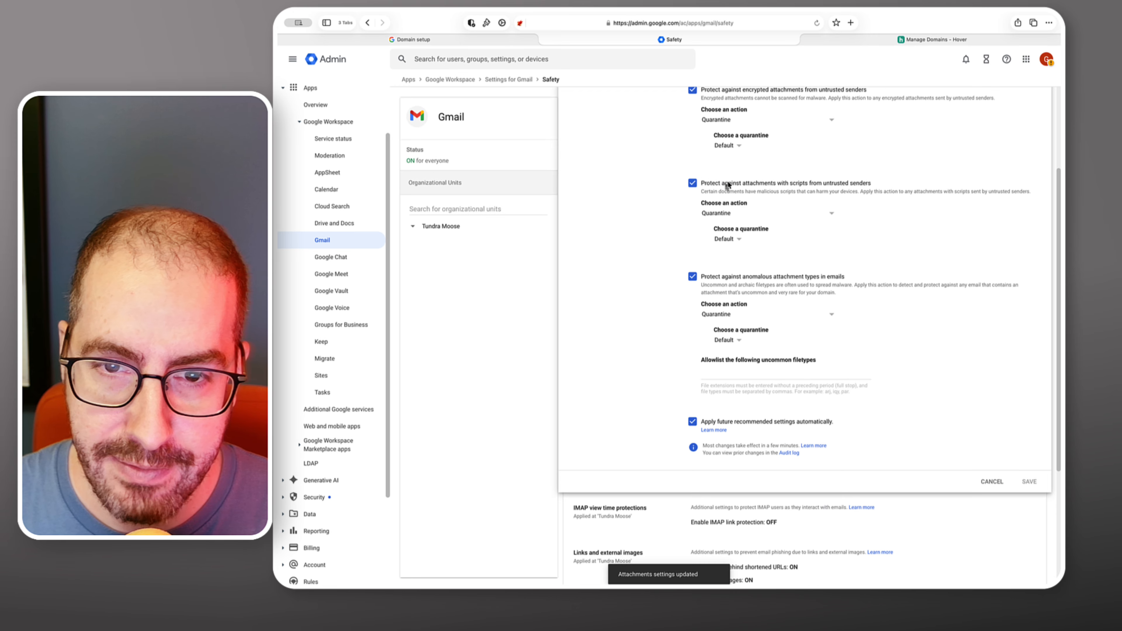
scroll(764, 251, down, 5)
- Enable IMAP link protection under IMAP view time protections and save it
click(751, 329)
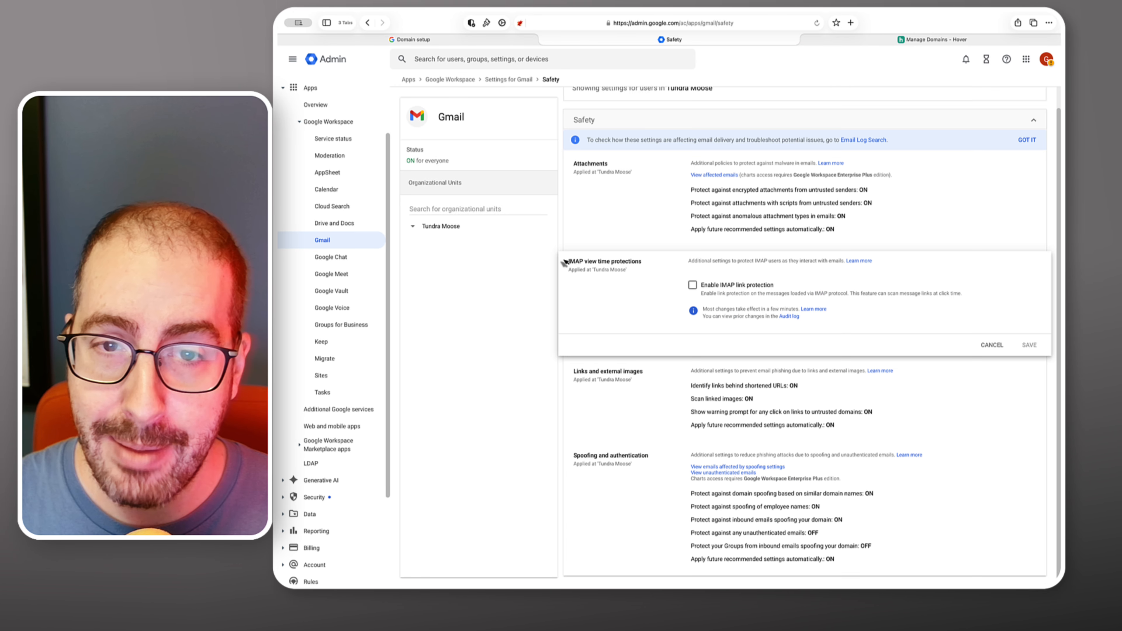
click(692, 287)
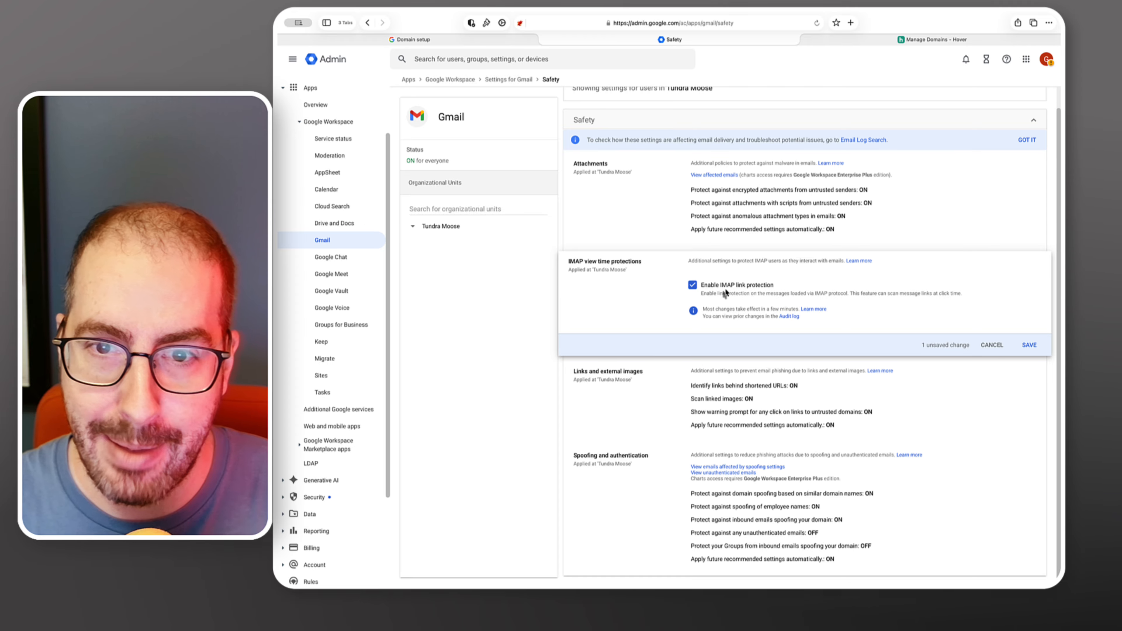
click(1016, 346)
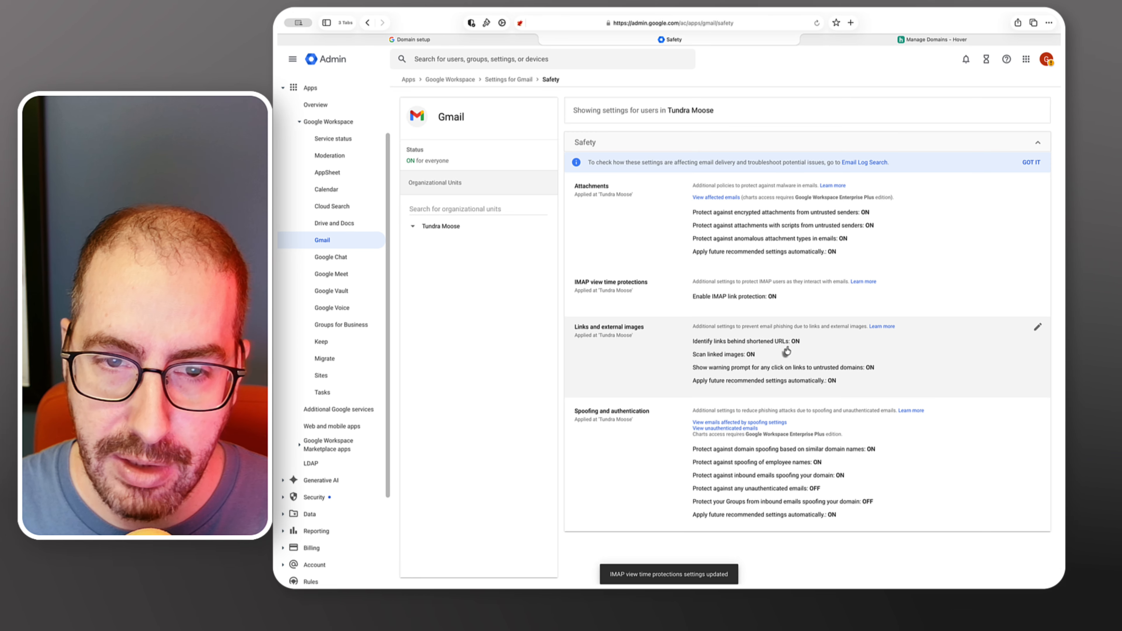
click(869, 444)
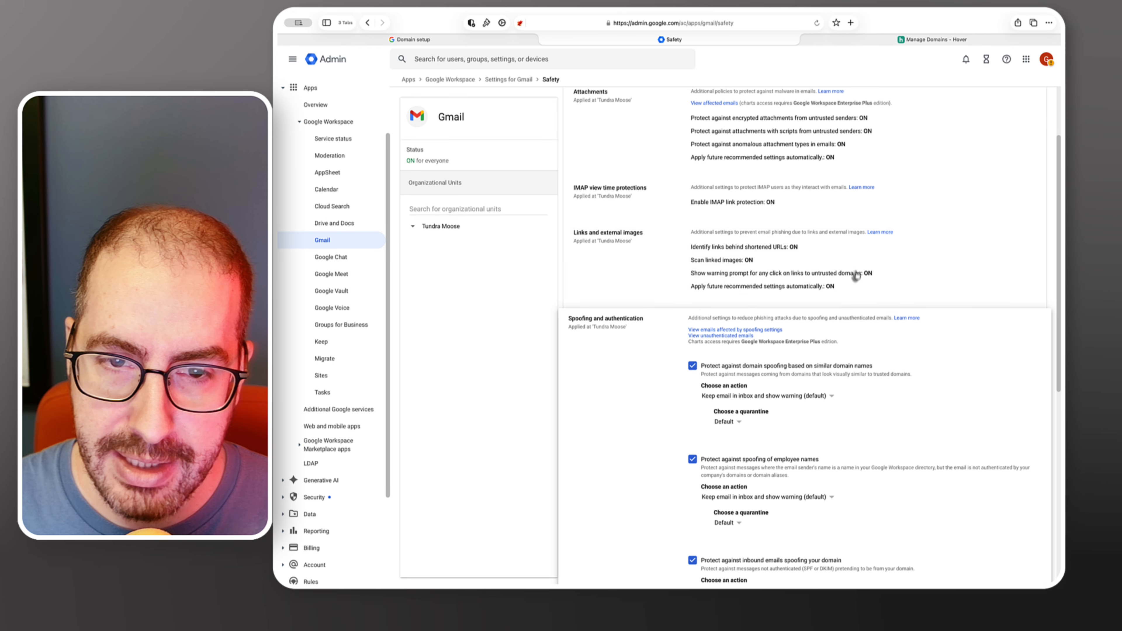
- Set the action for similar-domain-name and employee-name spoofing to Quarantine
scroll(854, 276, down, 5)
scroll(856, 274, up, 2)
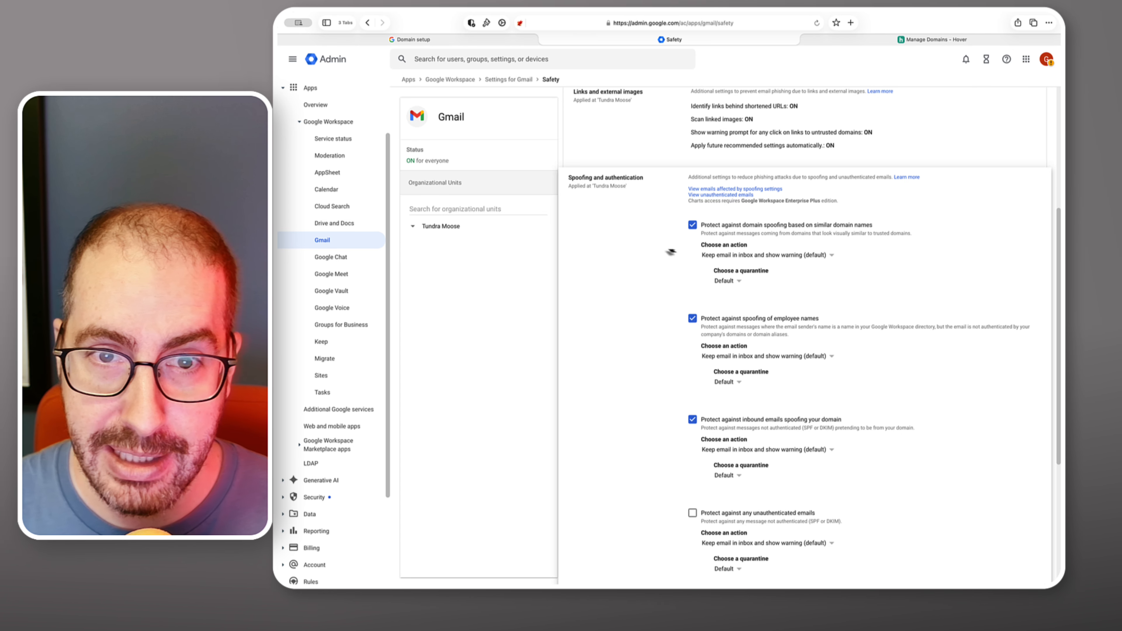
click(774, 262)
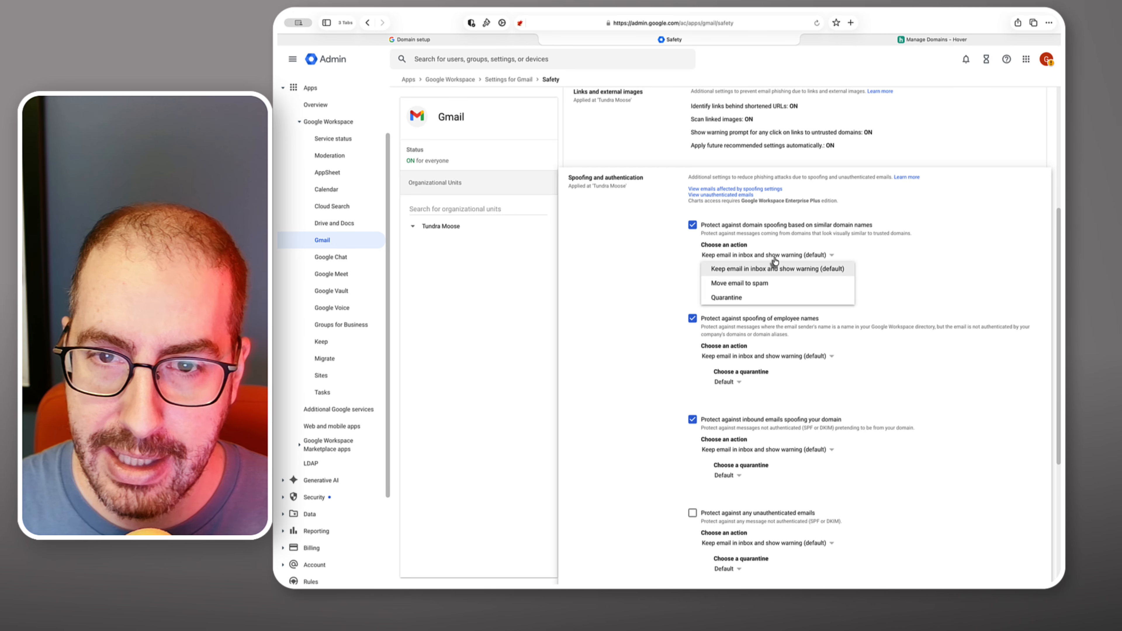
click(778, 295)
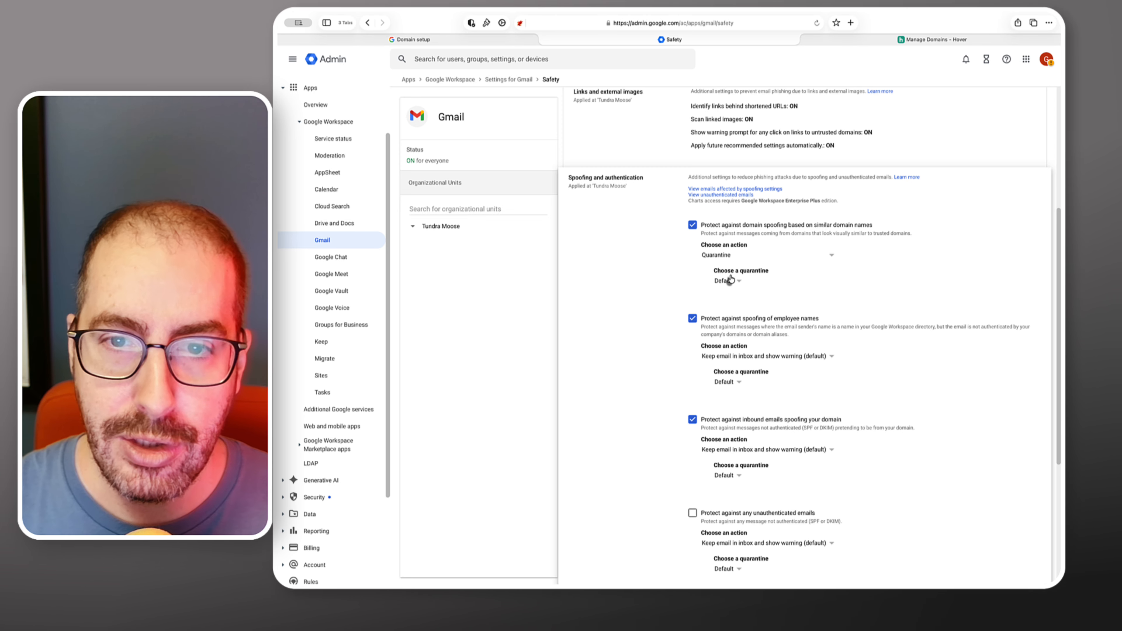
click(746, 257)
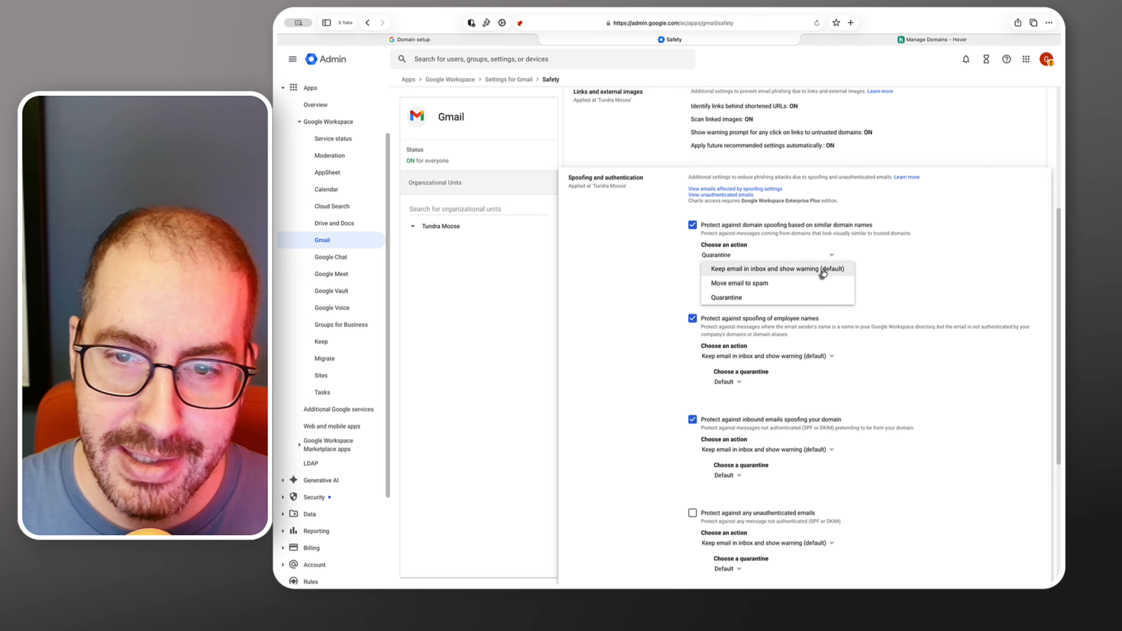
click(607, 299)
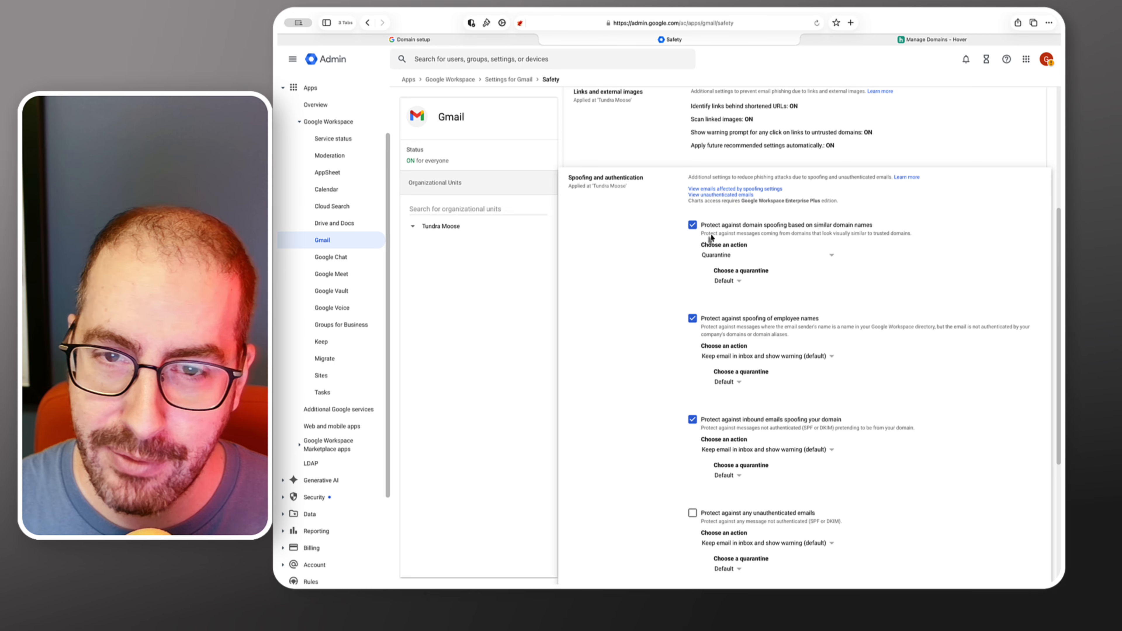
scroll(714, 235, down, 3)
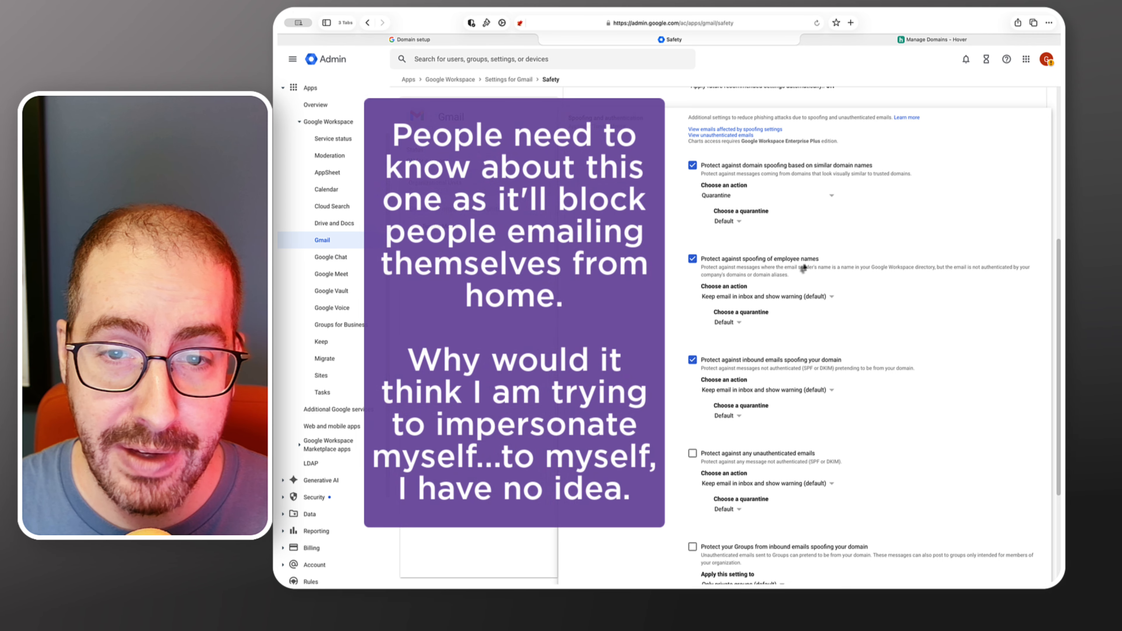
click(767, 296)
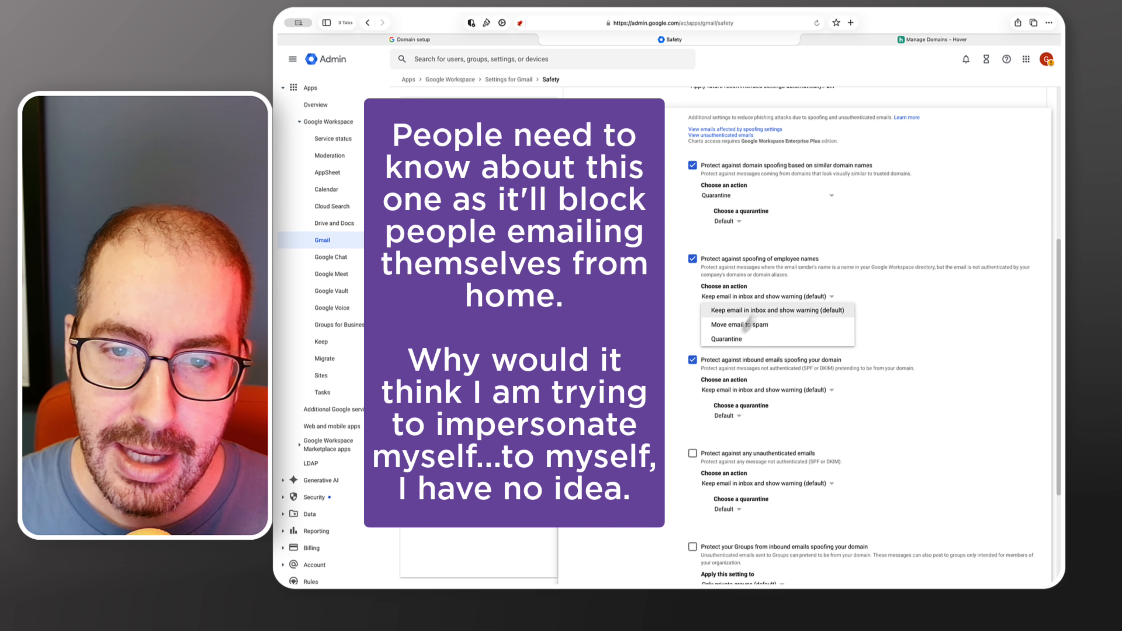
click(736, 343)
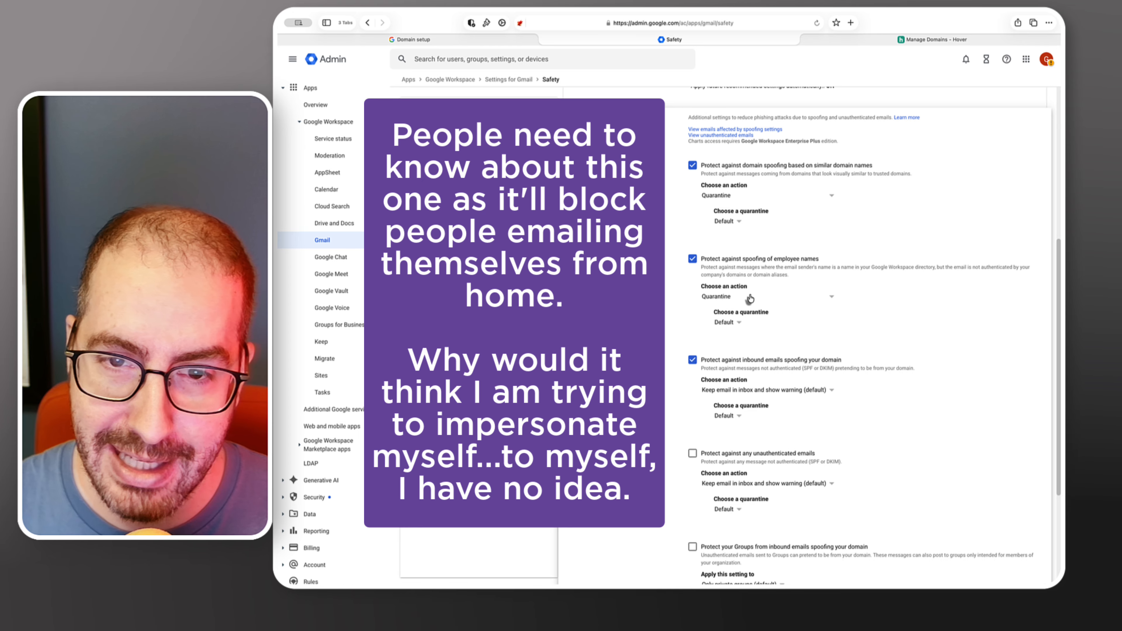
- Quarantine inbound domain-spoofing mail and send unauthenticated emails to spam
scroll(763, 235, down, 1)
scroll(763, 236, down, 5)
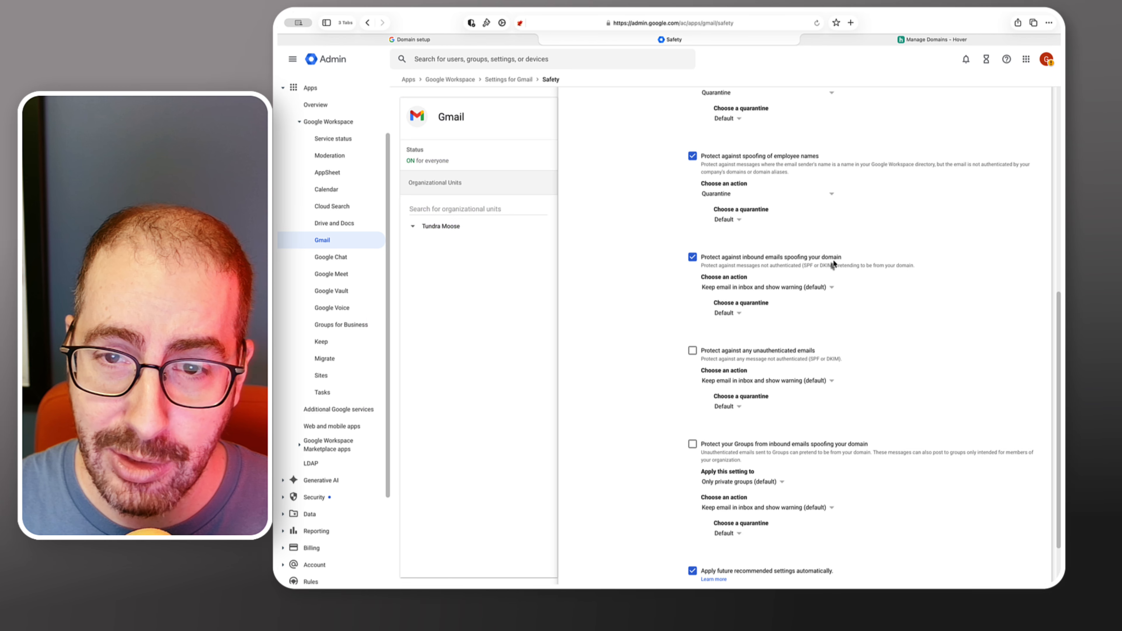
click(795, 292)
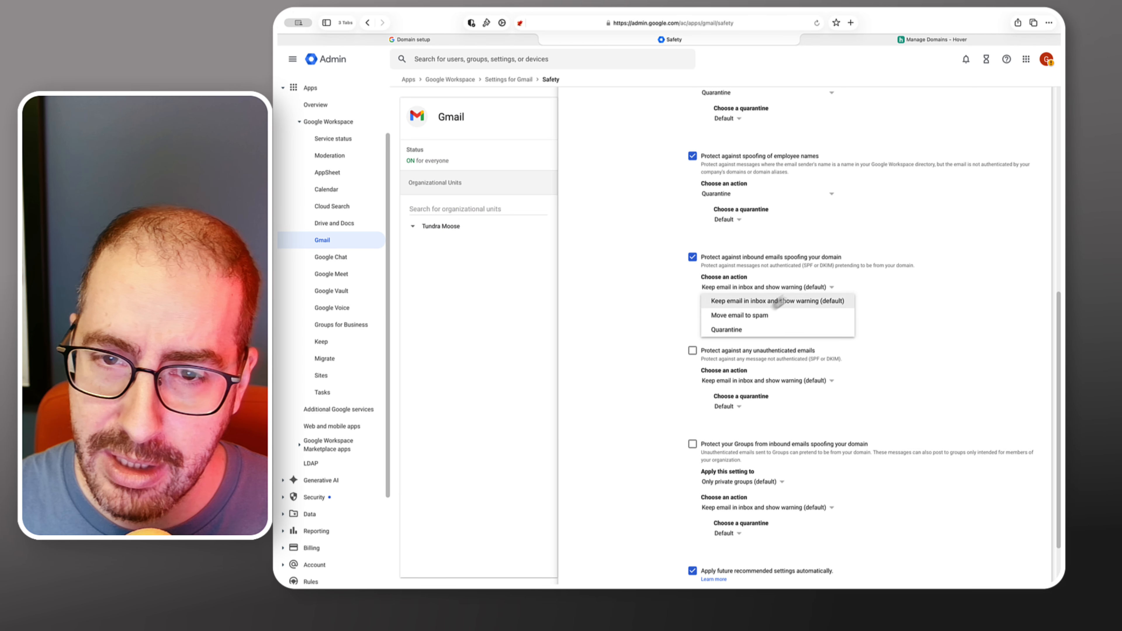
click(746, 329)
scroll(822, 256, down, 3)
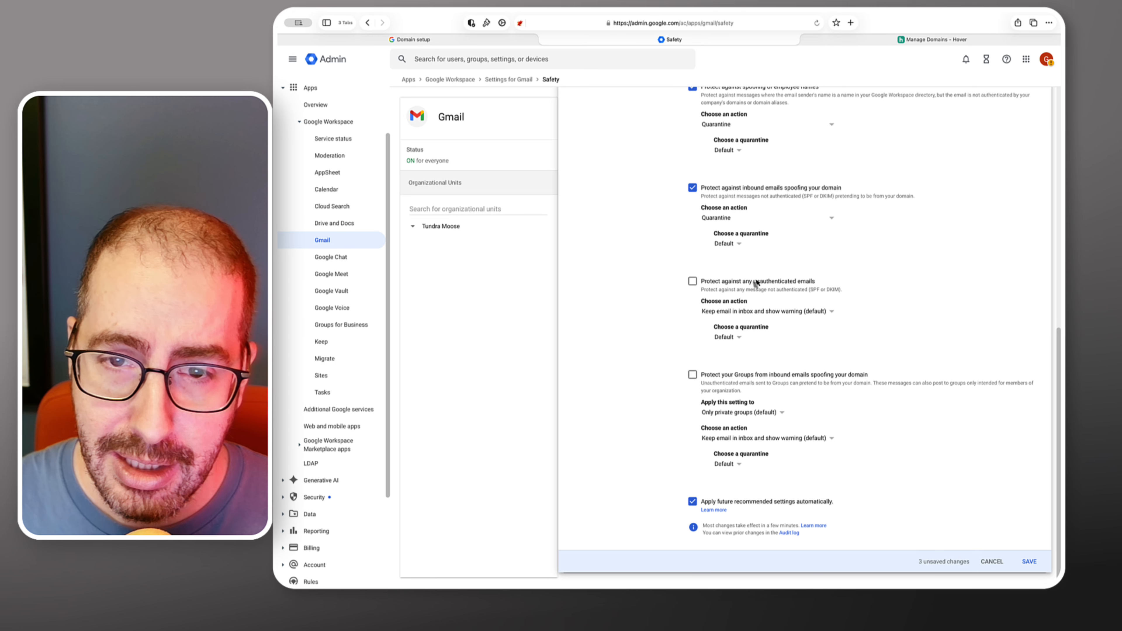
click(692, 281)
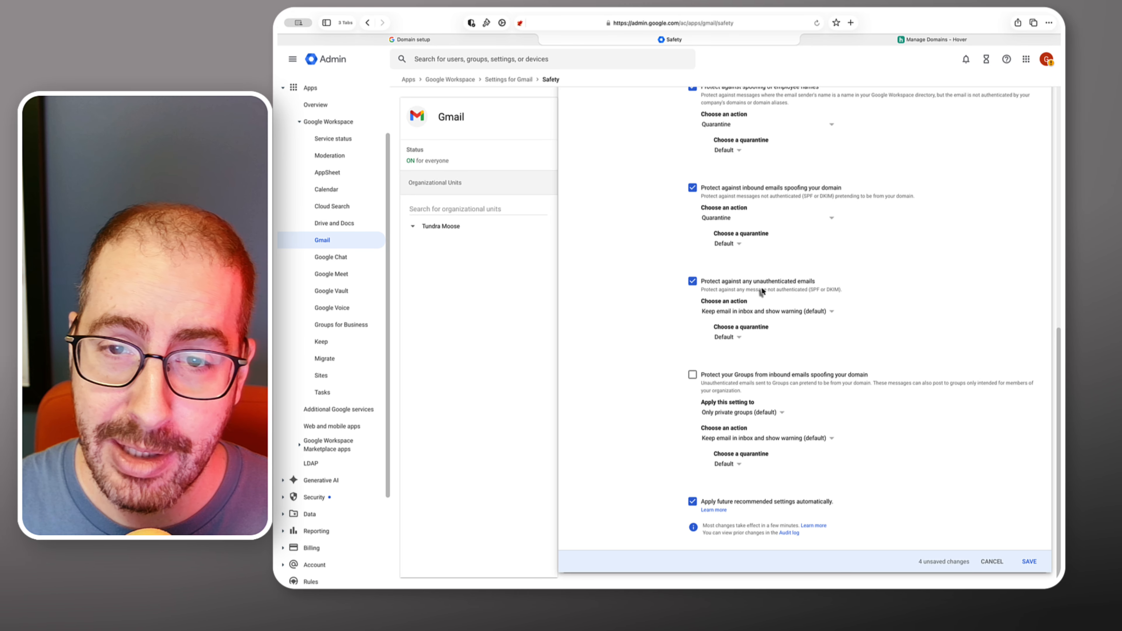
click(766, 314)
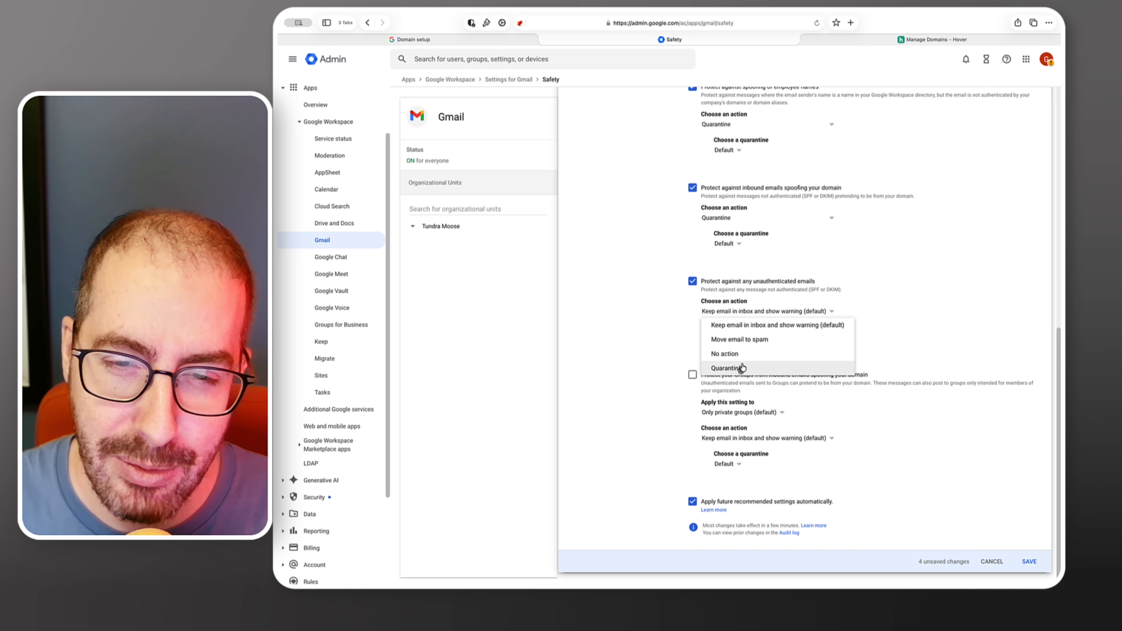
click(747, 340)
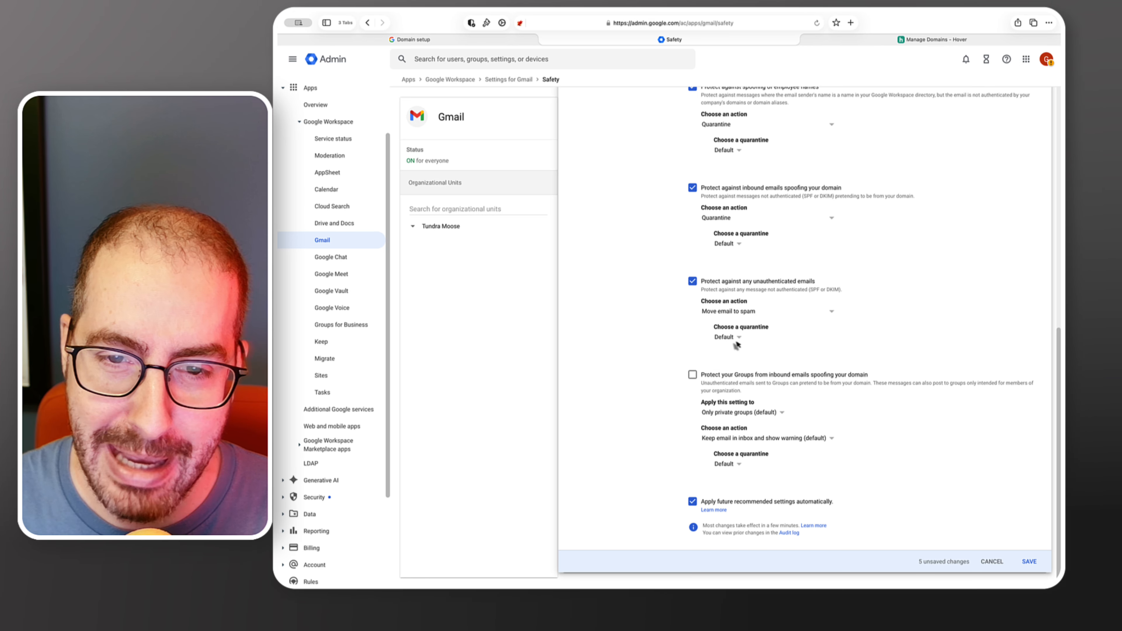
- Turn on Groups spoofing protection with Quarantine and save the spoofing settings
click(692, 376)
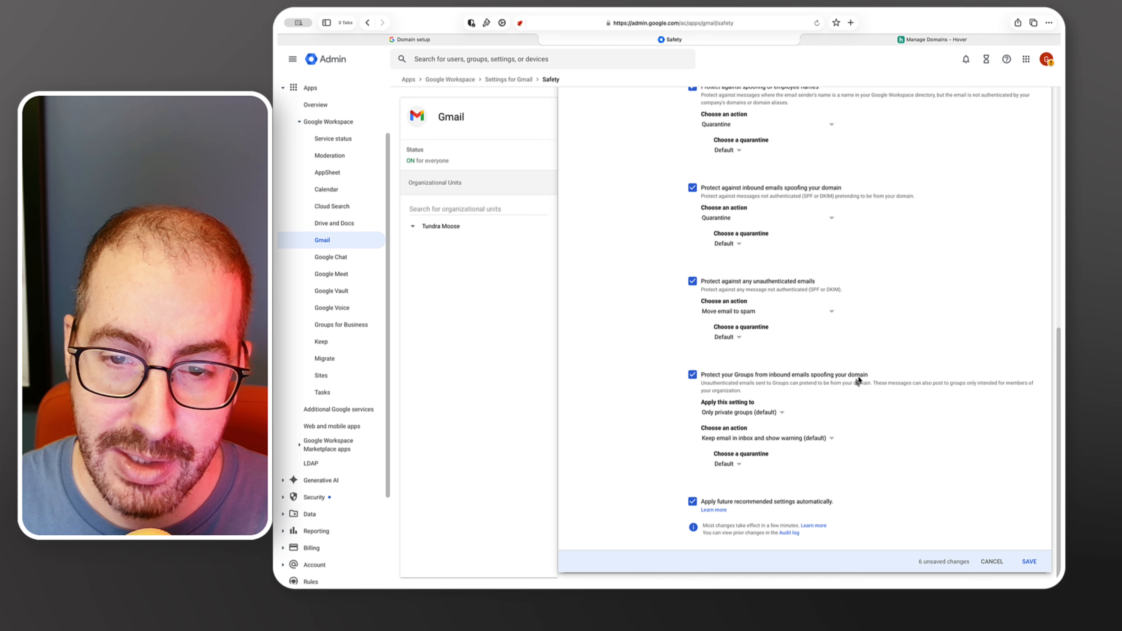
click(716, 440)
click(726, 480)
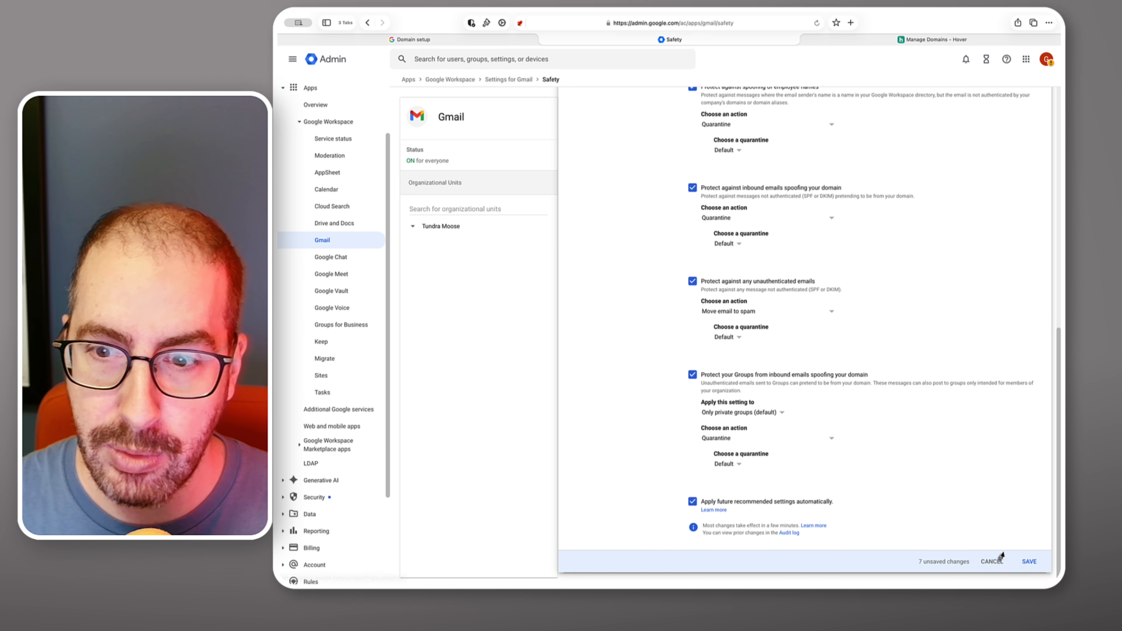
click(1025, 562)
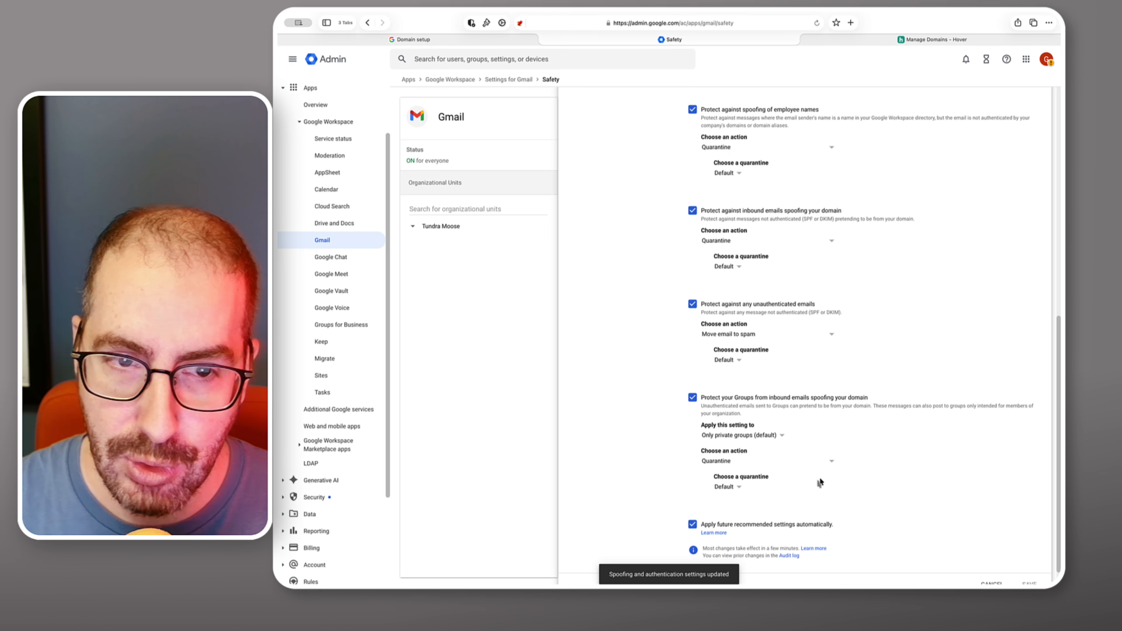
click(497, 80)
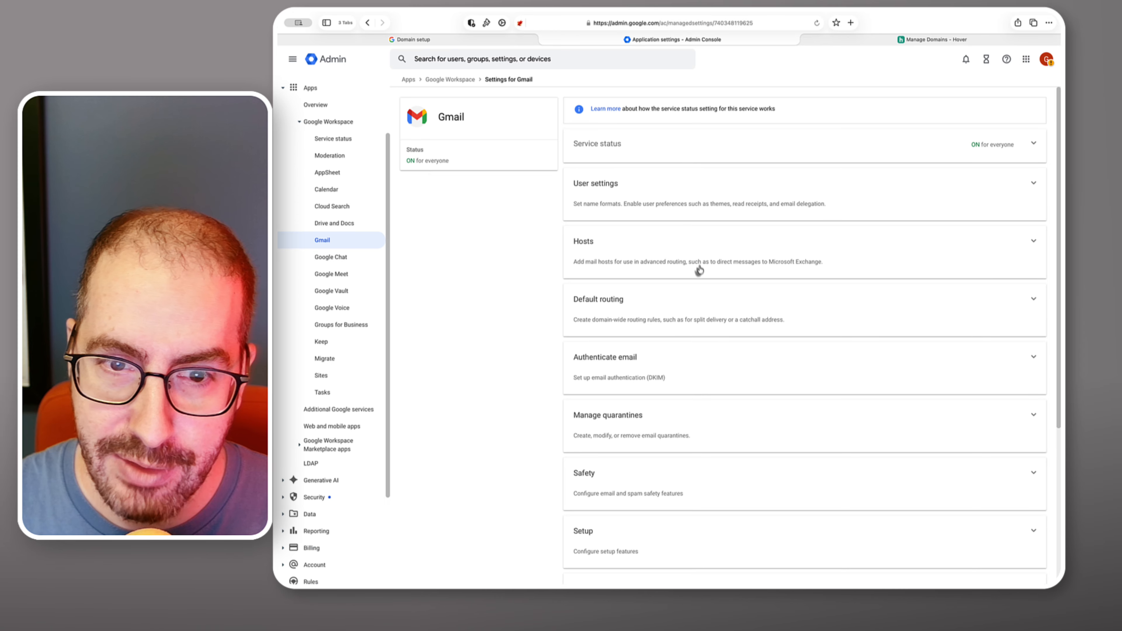
- In End User Access, disable IMAP and POP access for all users
scroll(698, 278, down, 3)
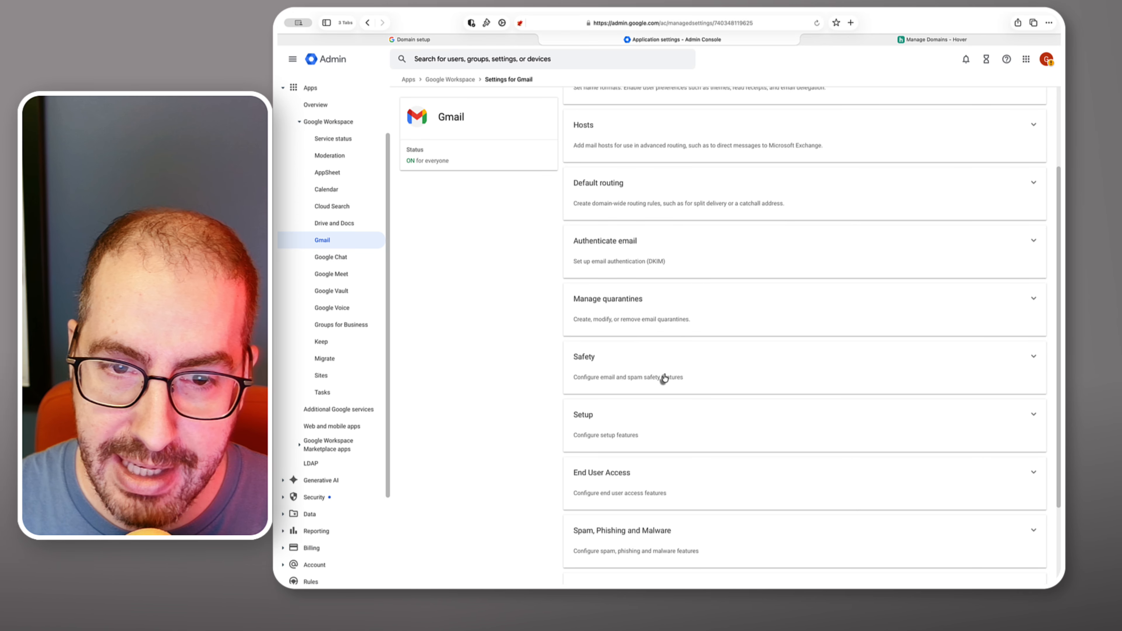
scroll(665, 379, down, 2)
click(612, 419)
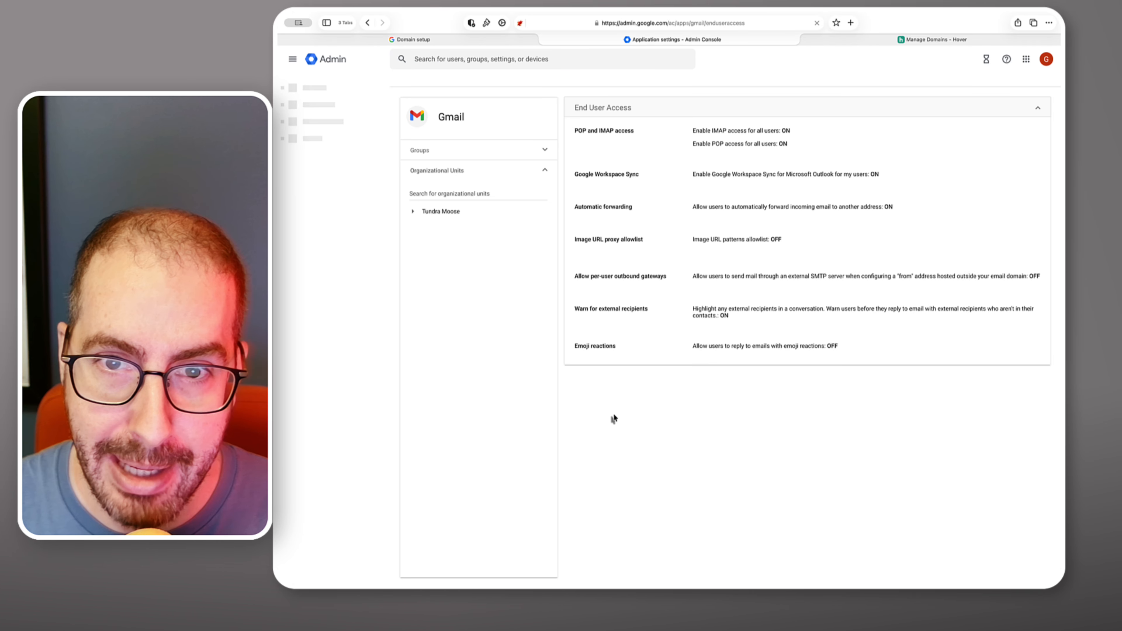
click(851, 180)
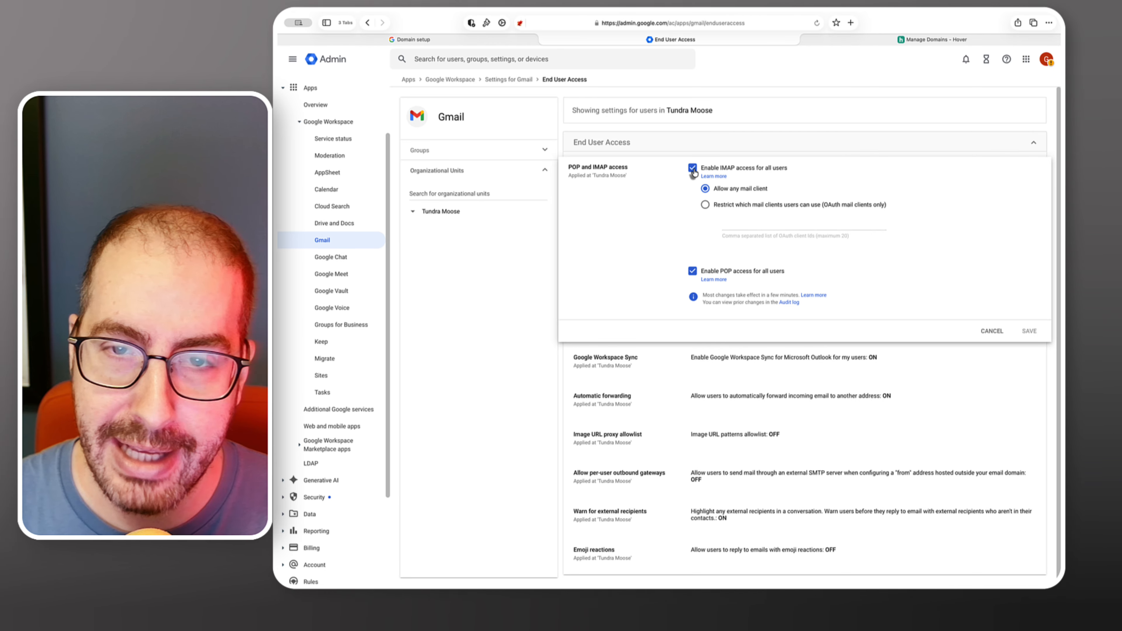
click(693, 169)
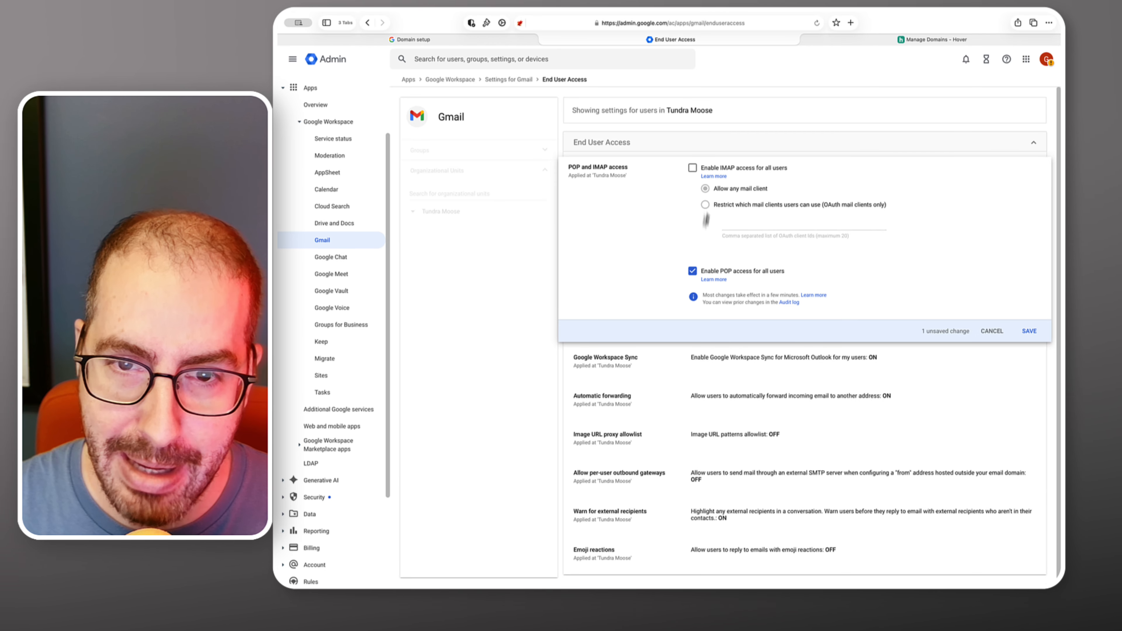
click(692, 272)
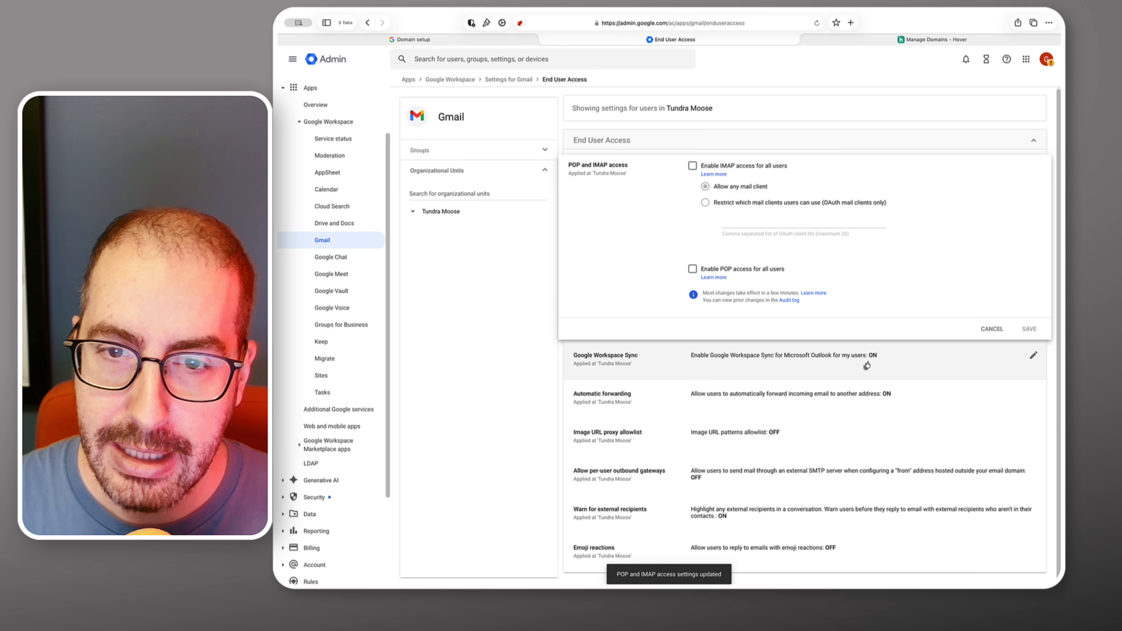
- Turn off Google Workspace Sync for Outlook and save
click(665, 369)
click(753, 248)
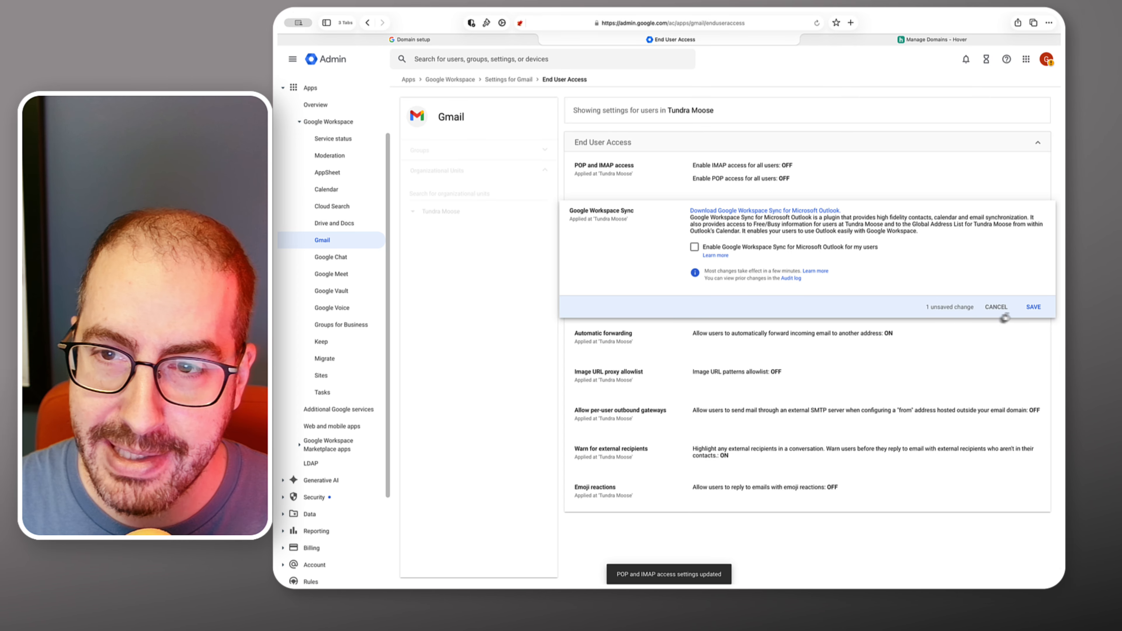
click(1033, 307)
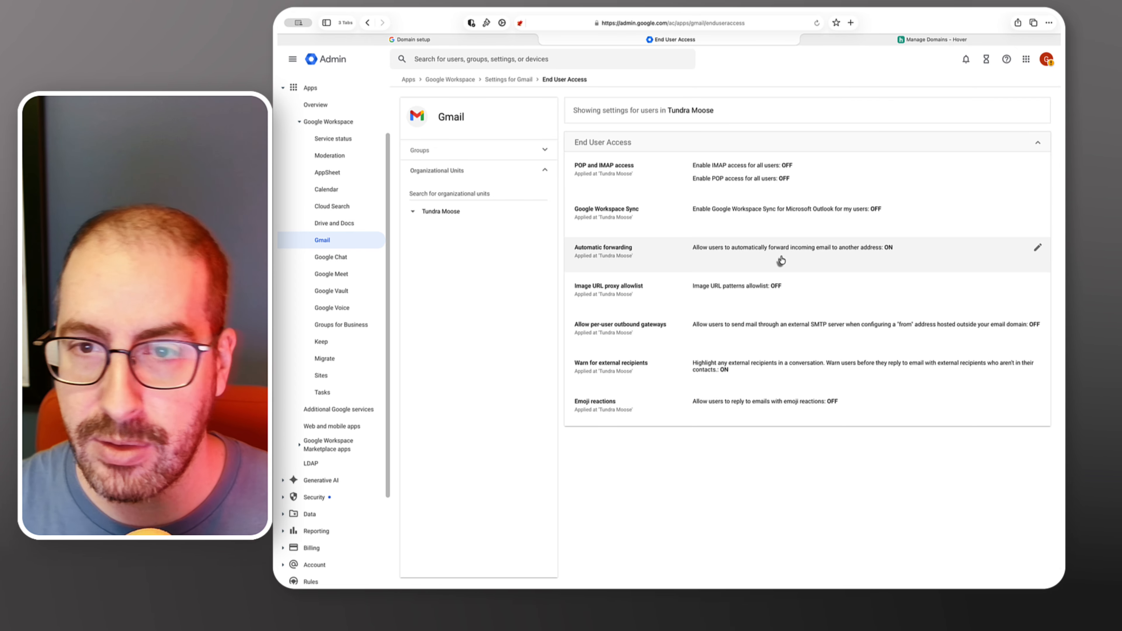
- Untick 'Allow users to automatically forward incoming email' and save the setting
click(781, 261)
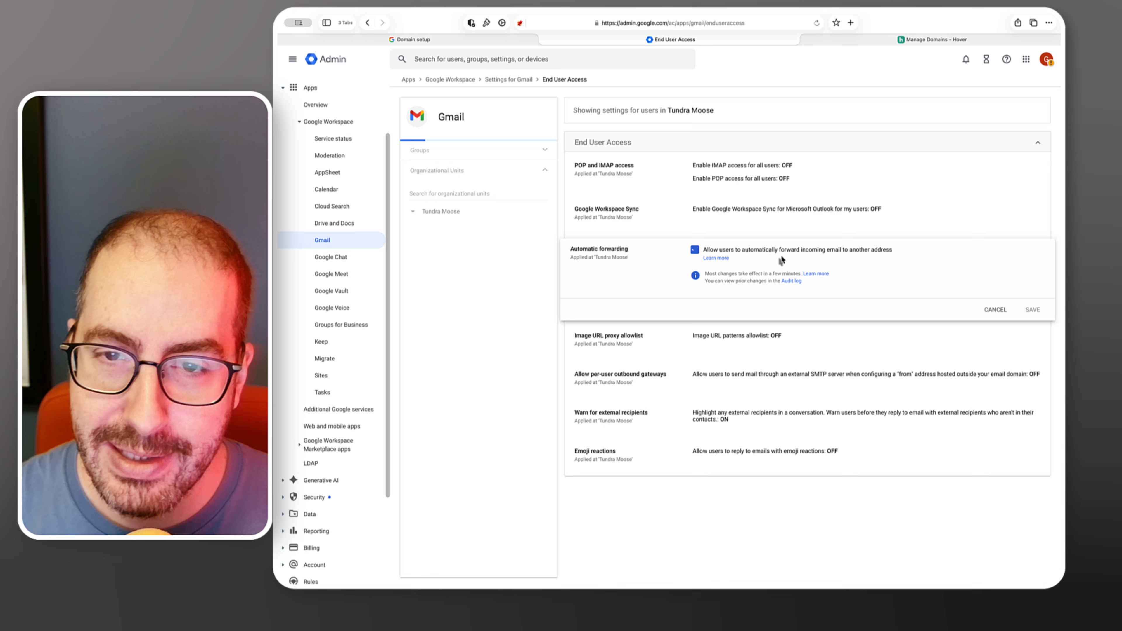
click(724, 250)
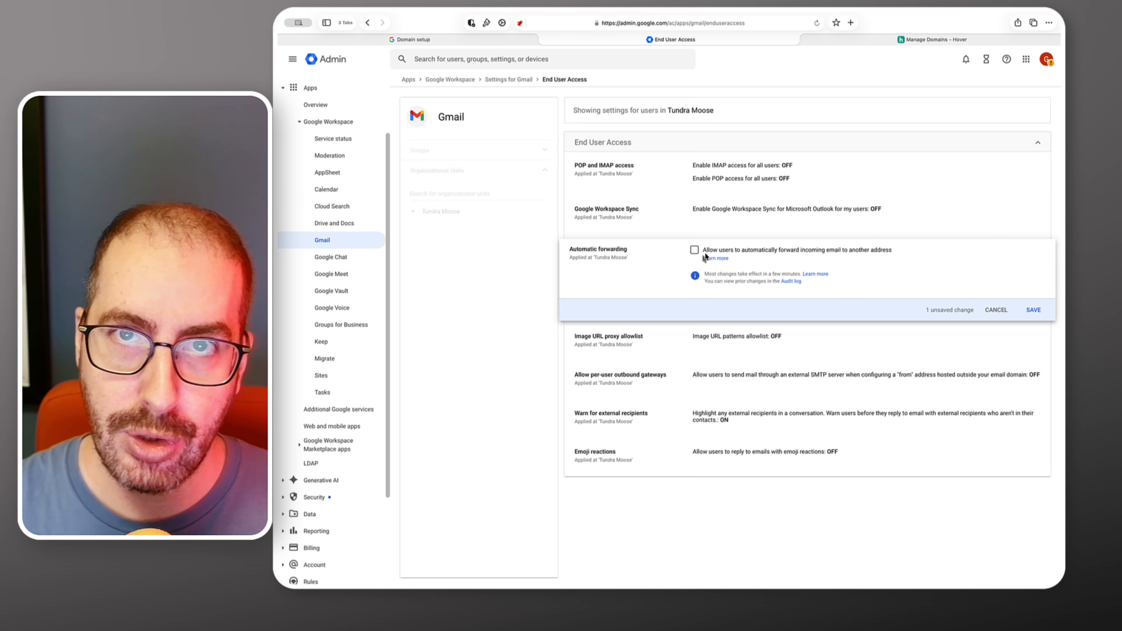
click(1033, 311)
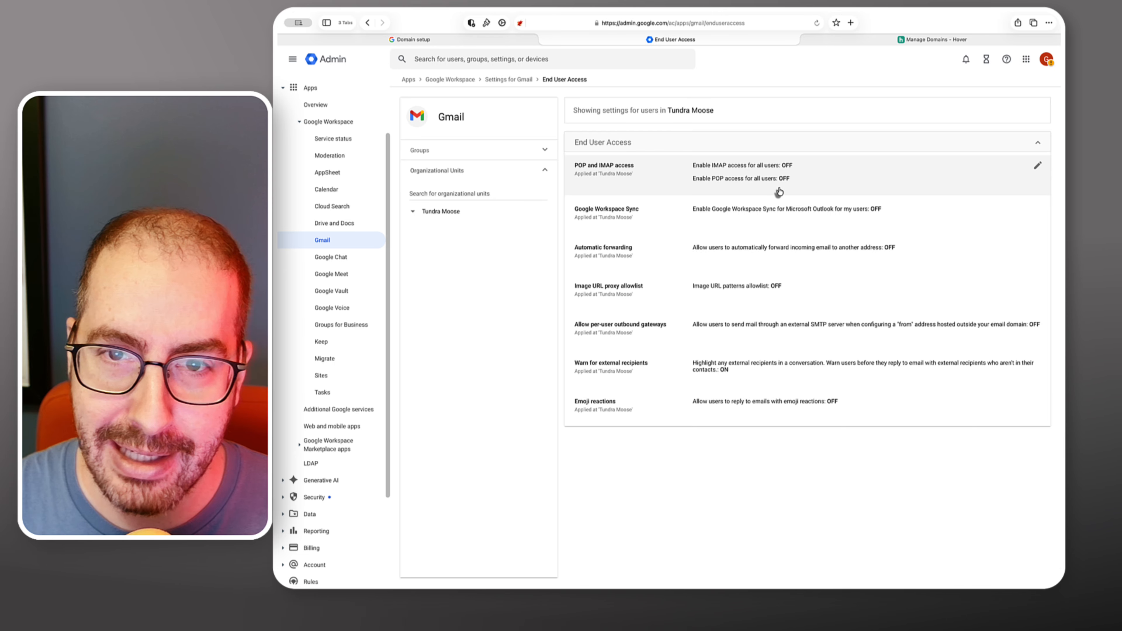
- Turn on enhanced malware and phishing protection in Gmail's Spam, Phishing and Malware settings and save
click(509, 79)
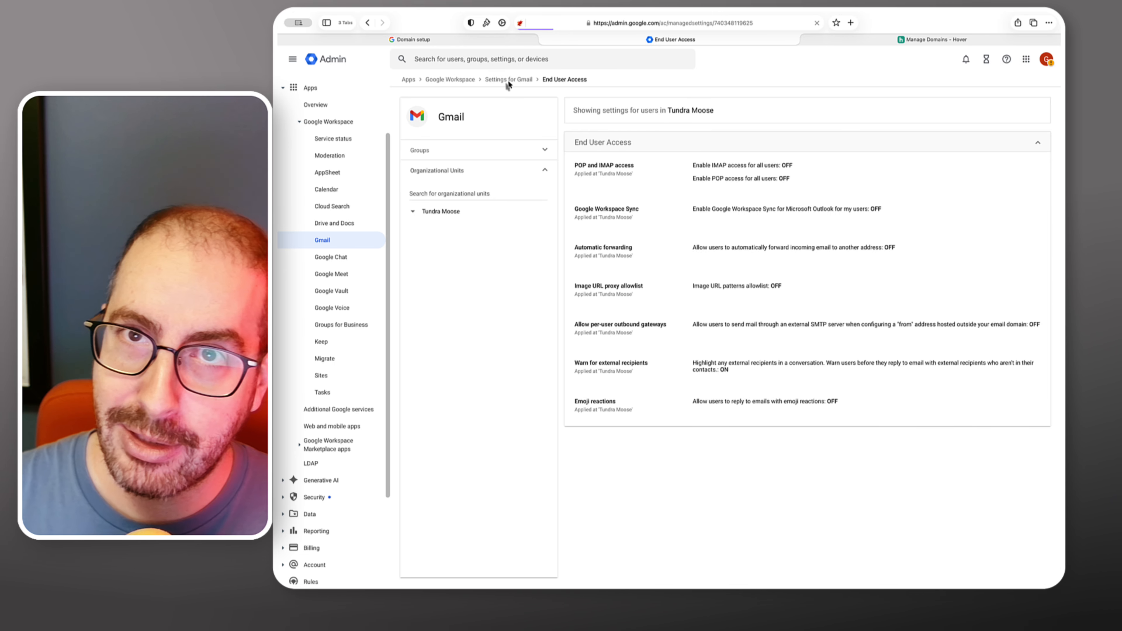
scroll(688, 323, down, 5)
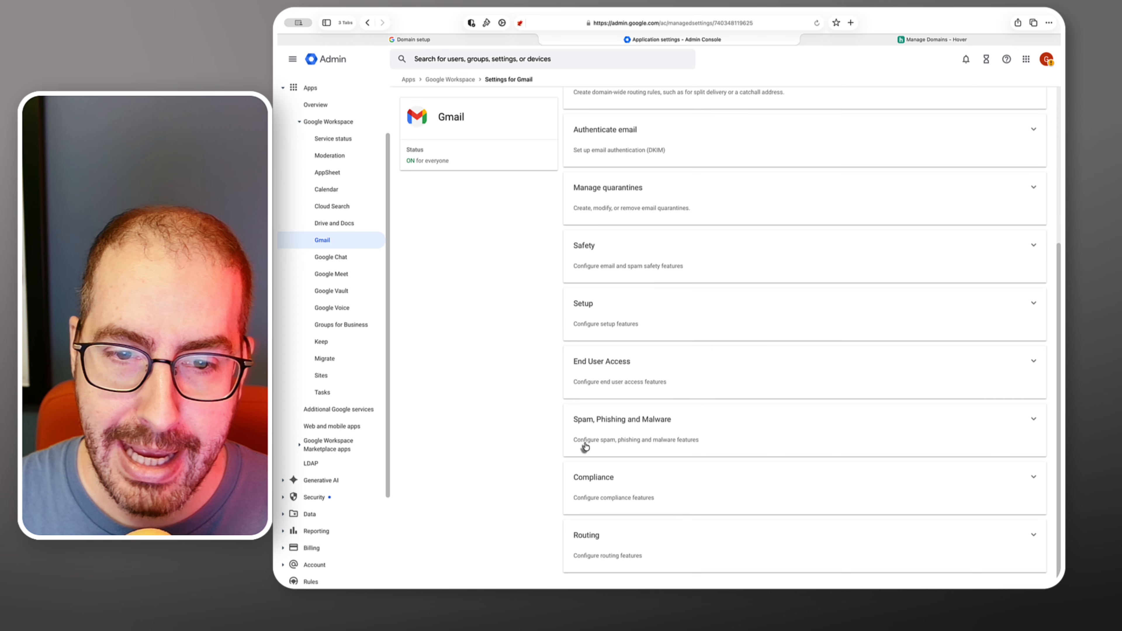
click(598, 427)
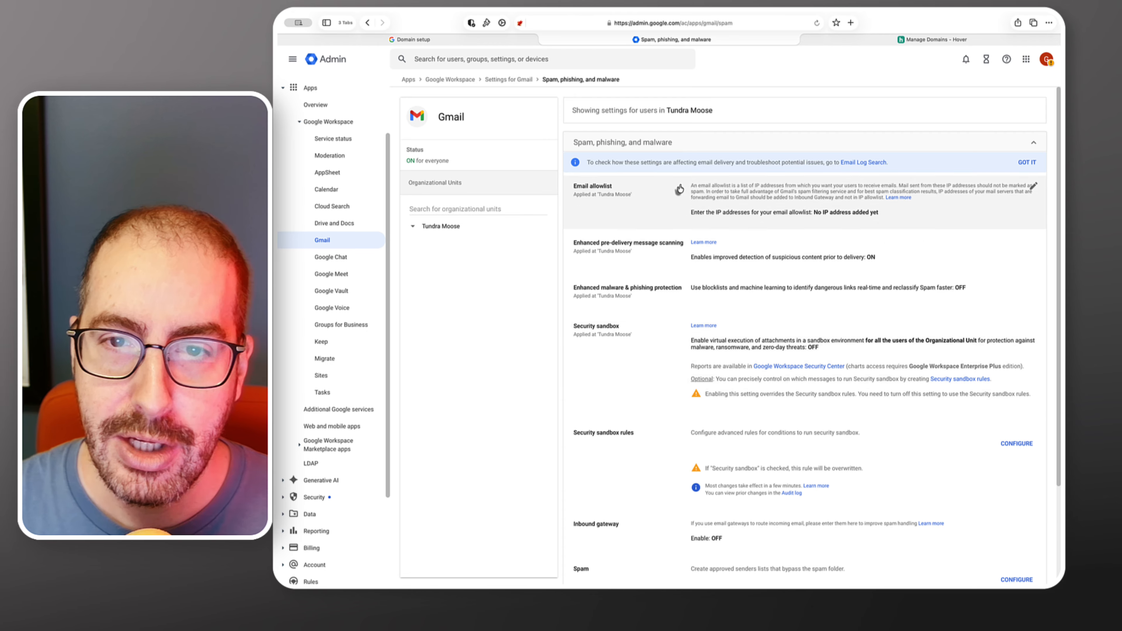
scroll(724, 212, down, 1)
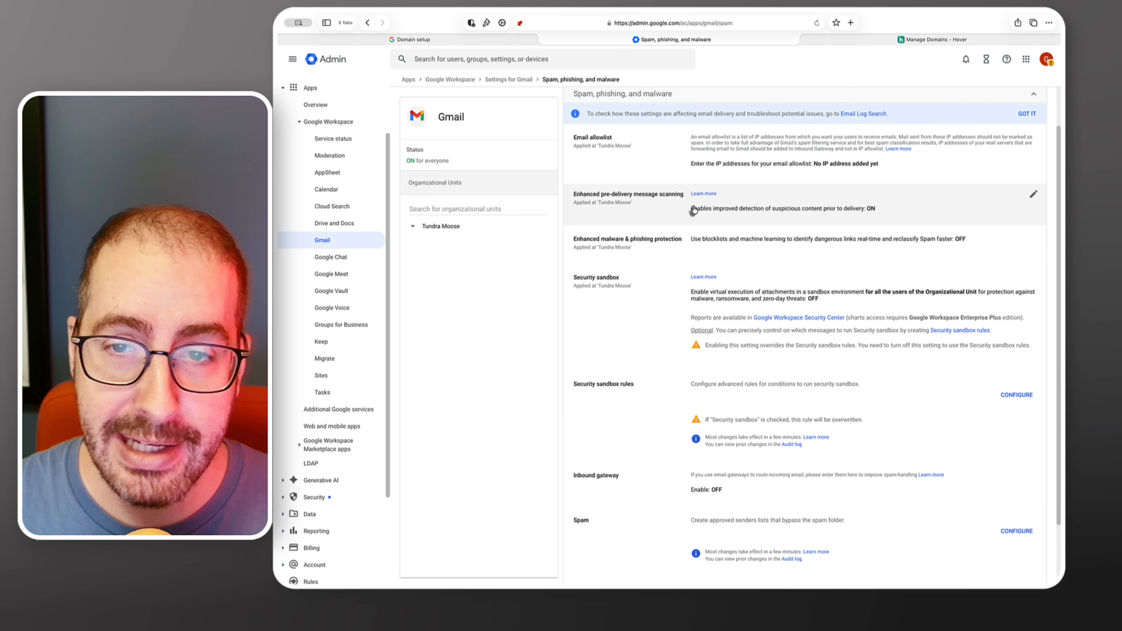
scroll(693, 210, down, 1)
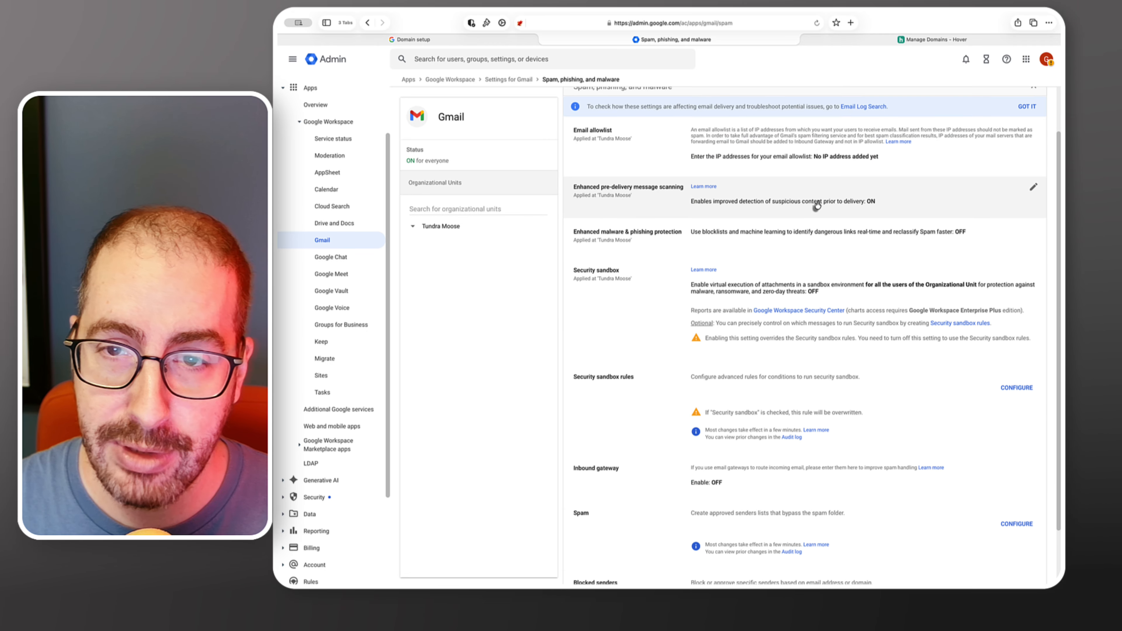
scroll(838, 207, down, 1)
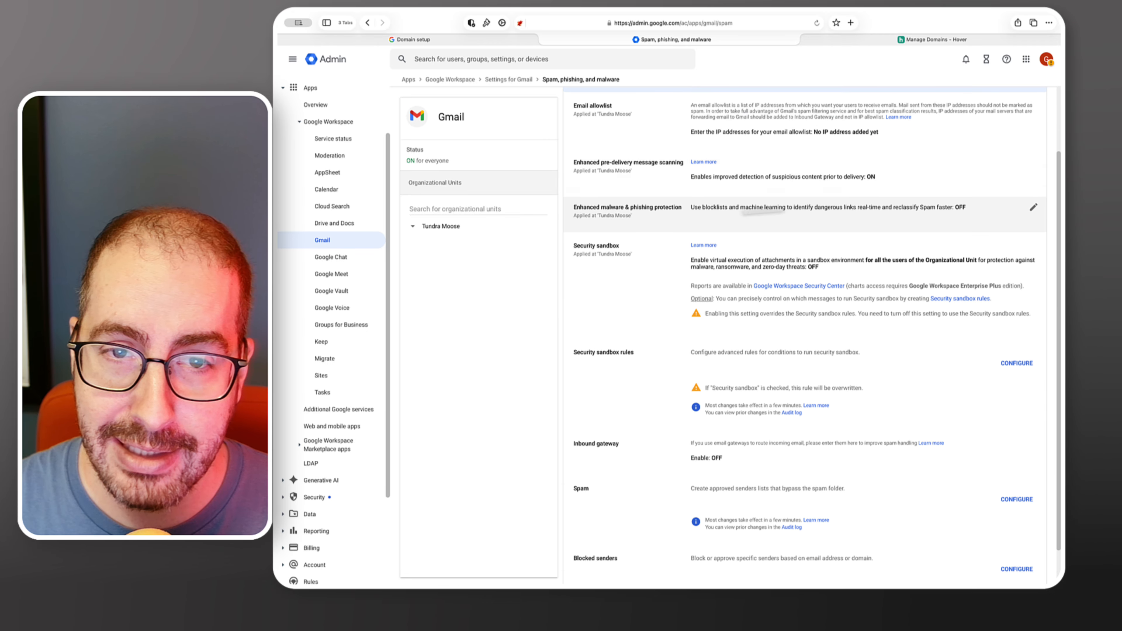
click(727, 214)
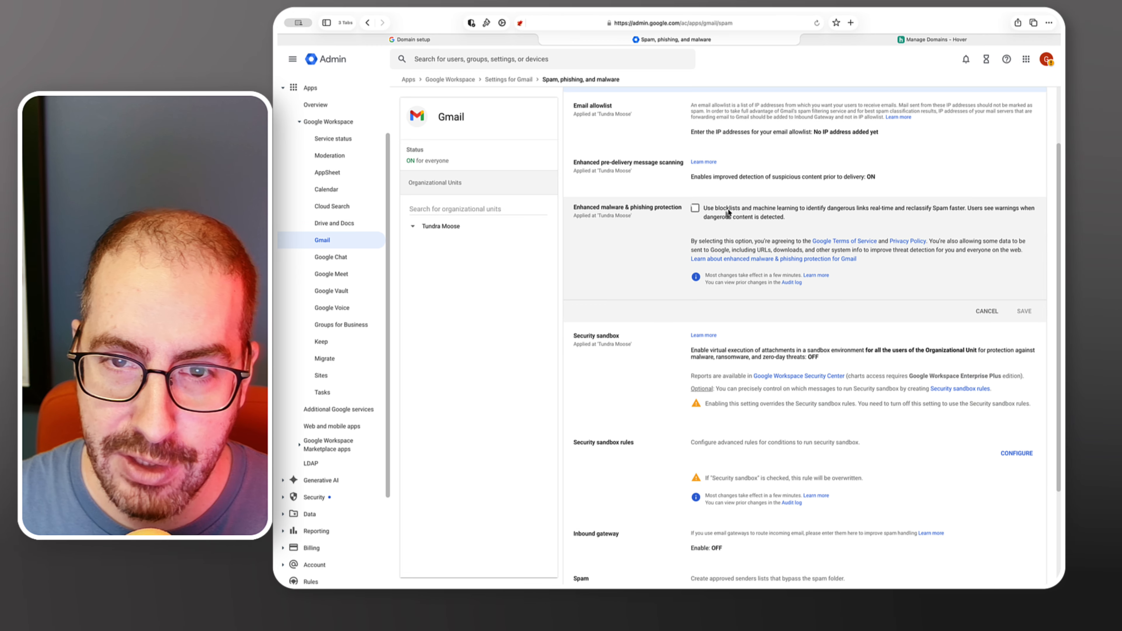
click(723, 217)
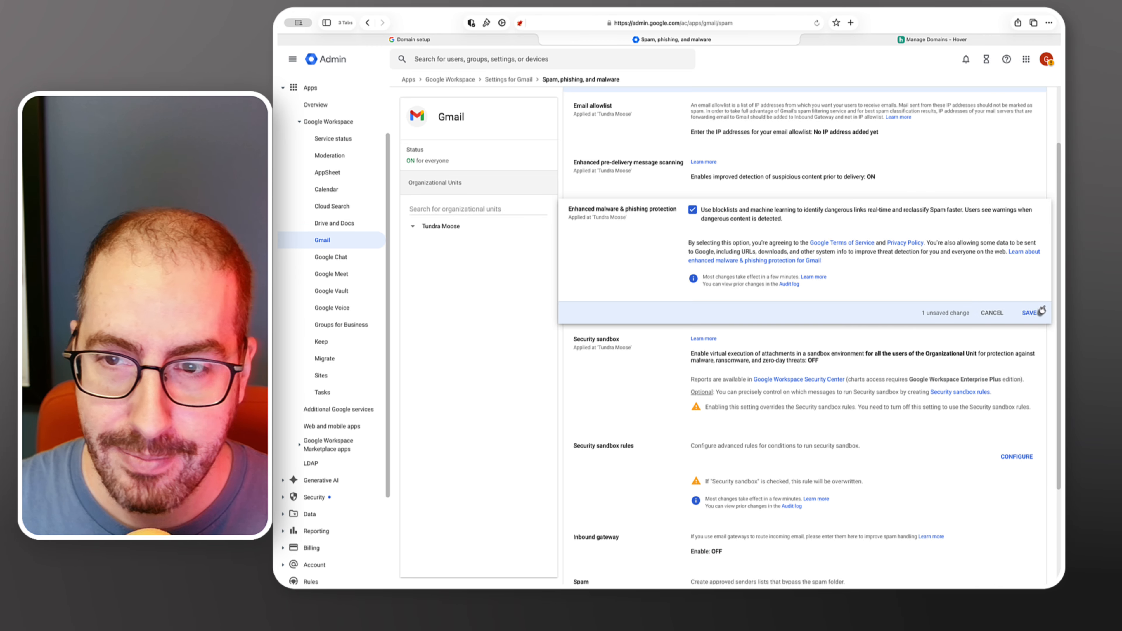
click(1030, 313)
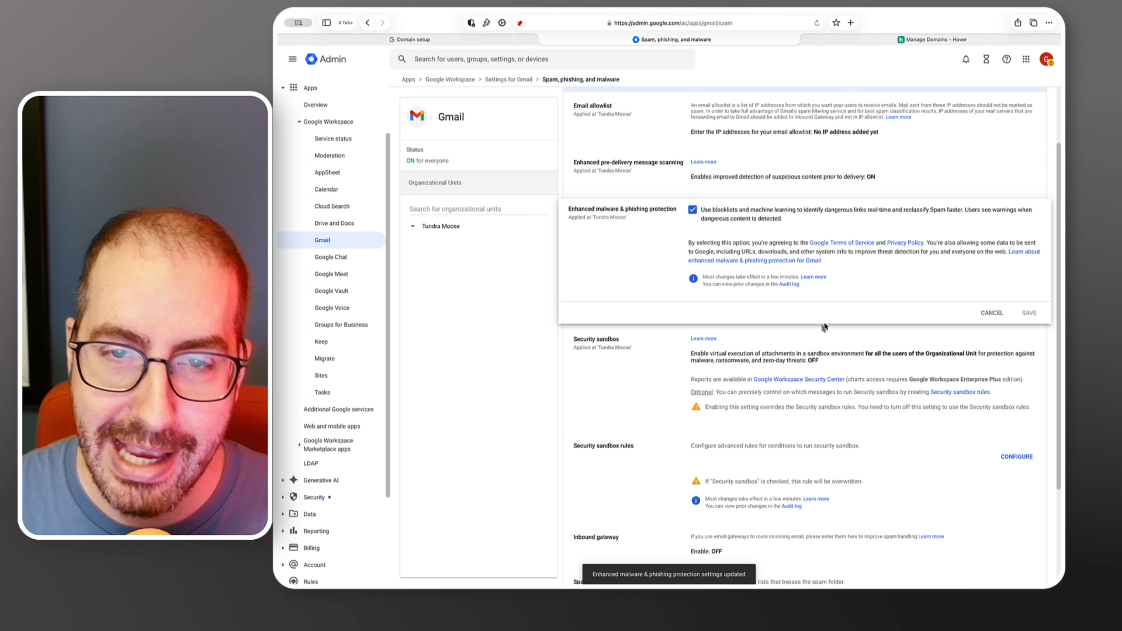
- Enable the Security sandbox for all users and save the change
scroll(824, 327, down, 2)
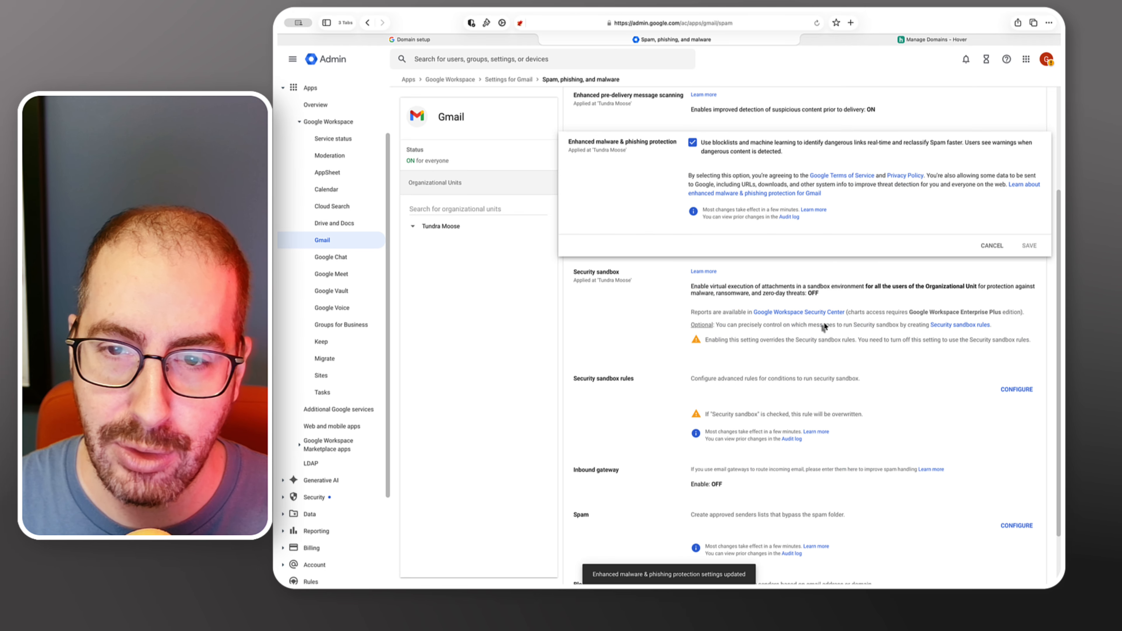
scroll(766, 233, down, 2)
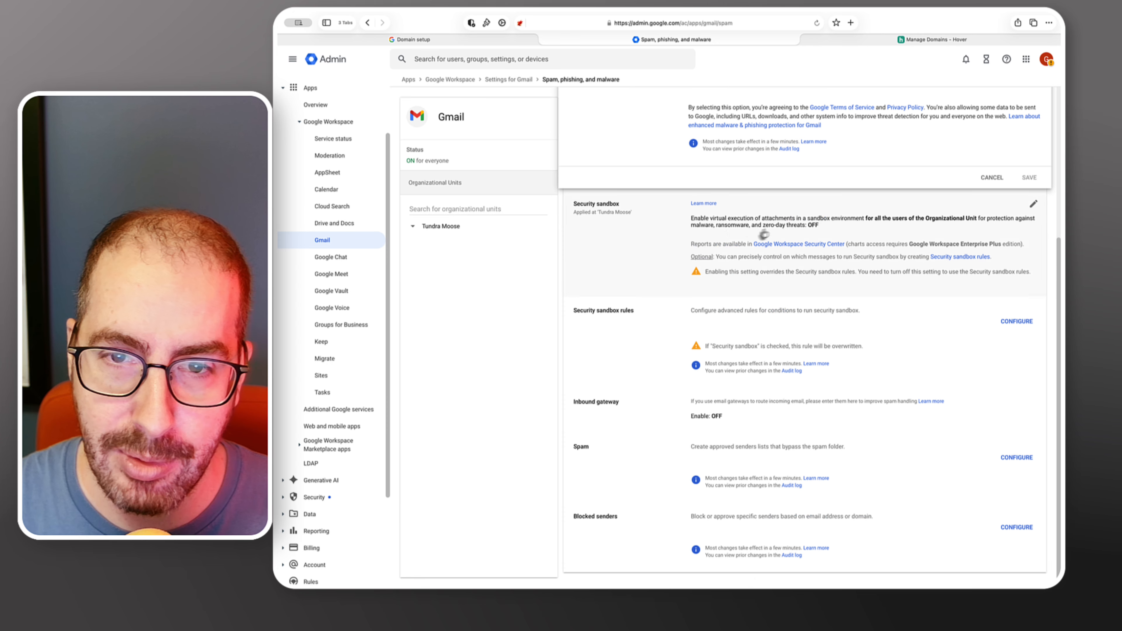
click(732, 232)
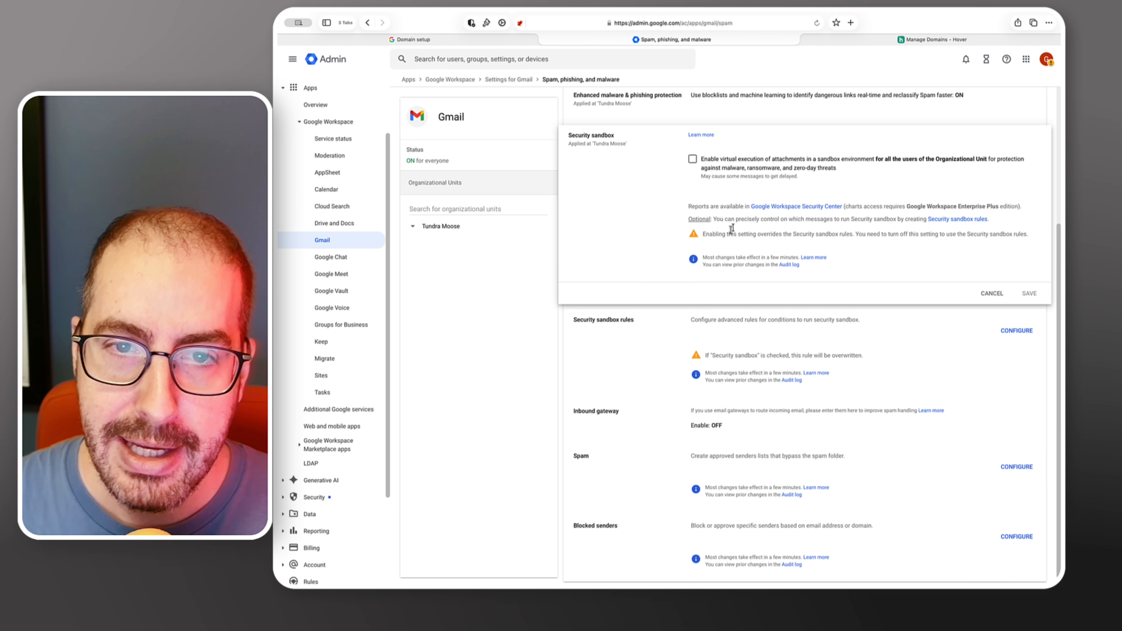
click(692, 160)
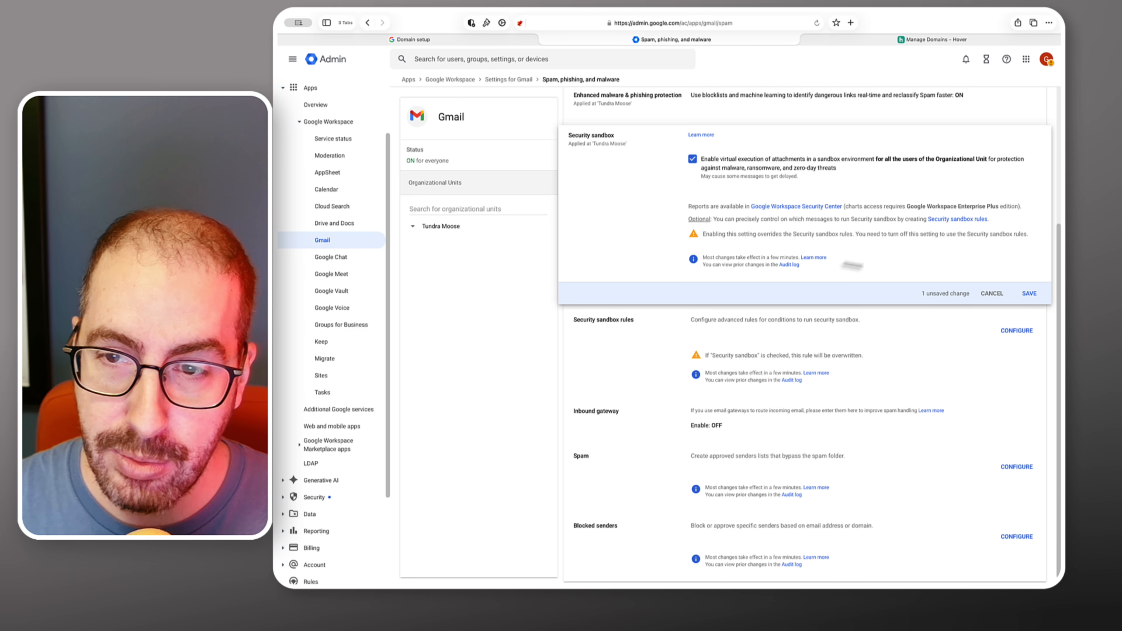
click(1023, 296)
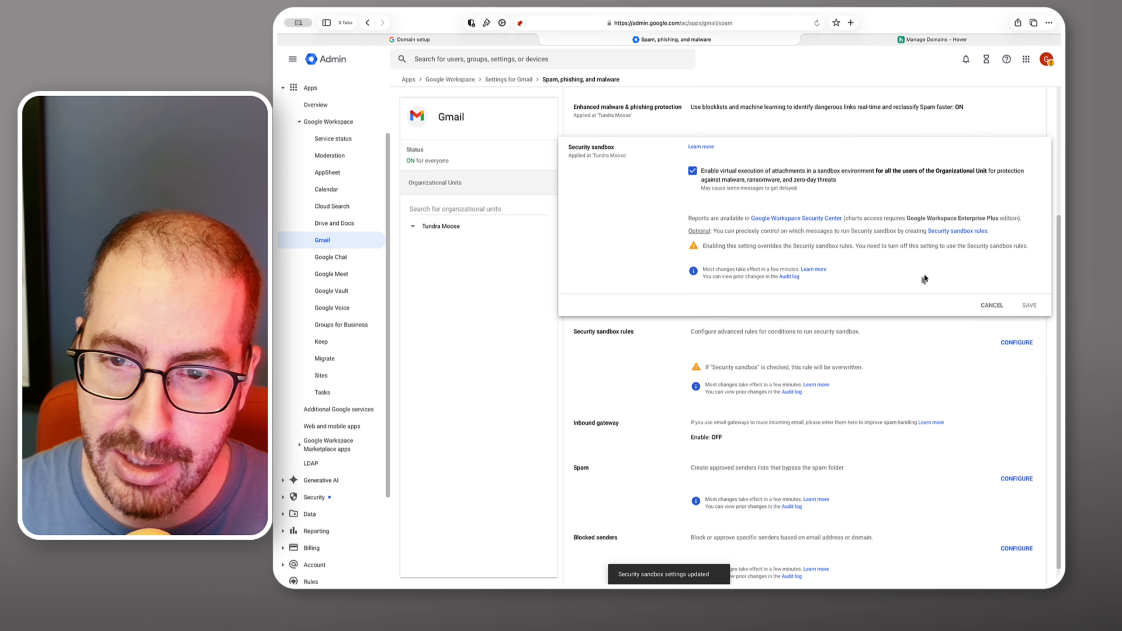
scroll(922, 279, down, 1)
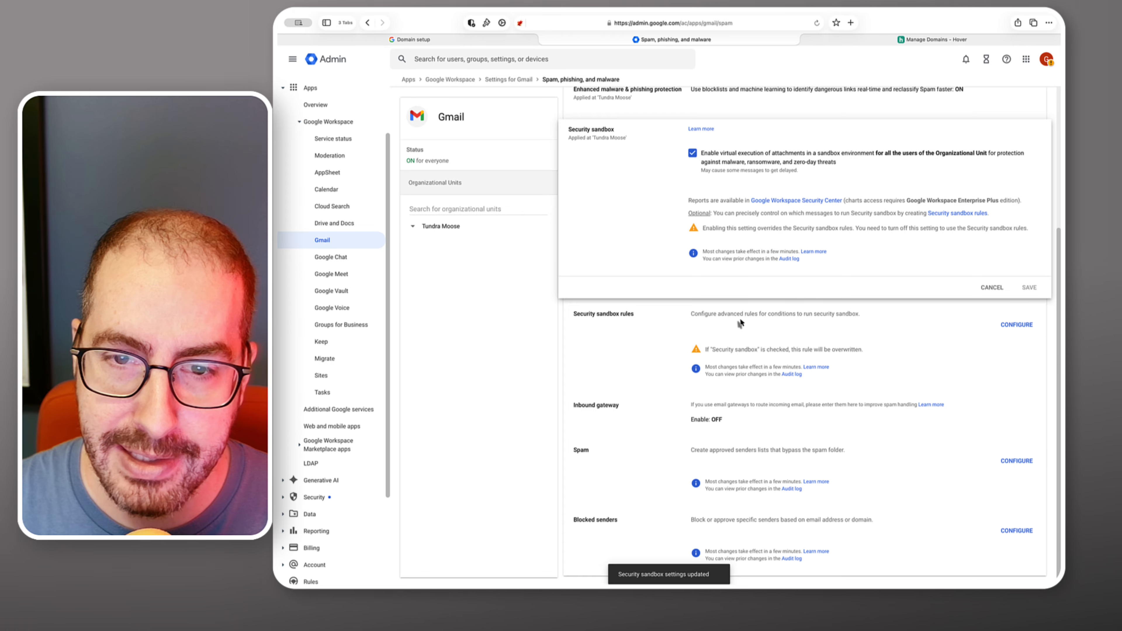
scroll(740, 325, down, 1)
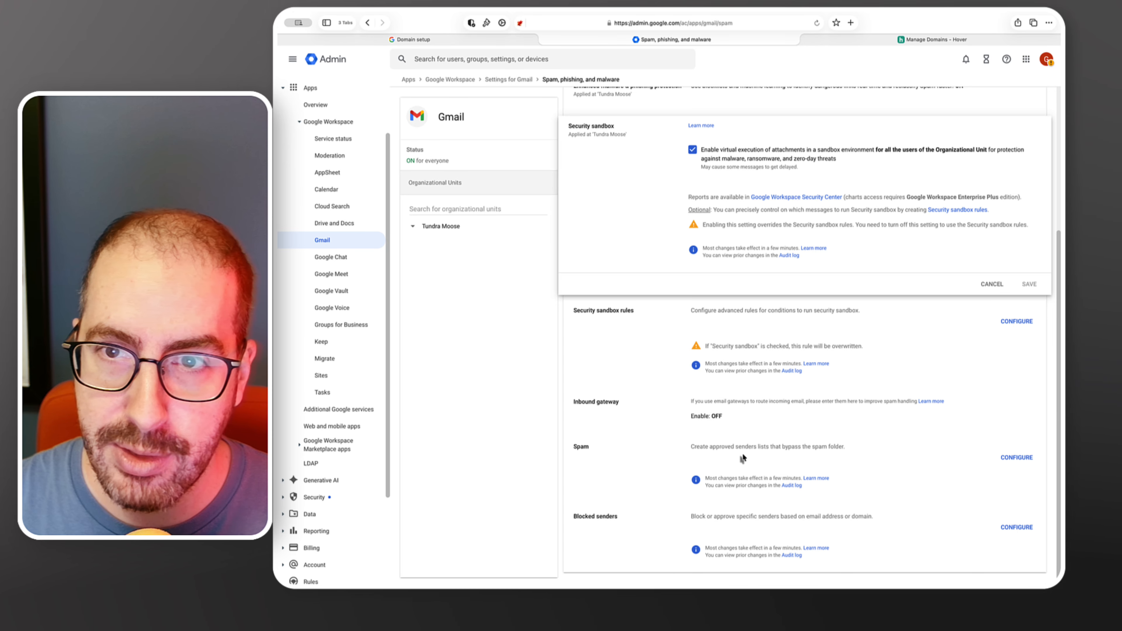
scroll(742, 457, up, 5)
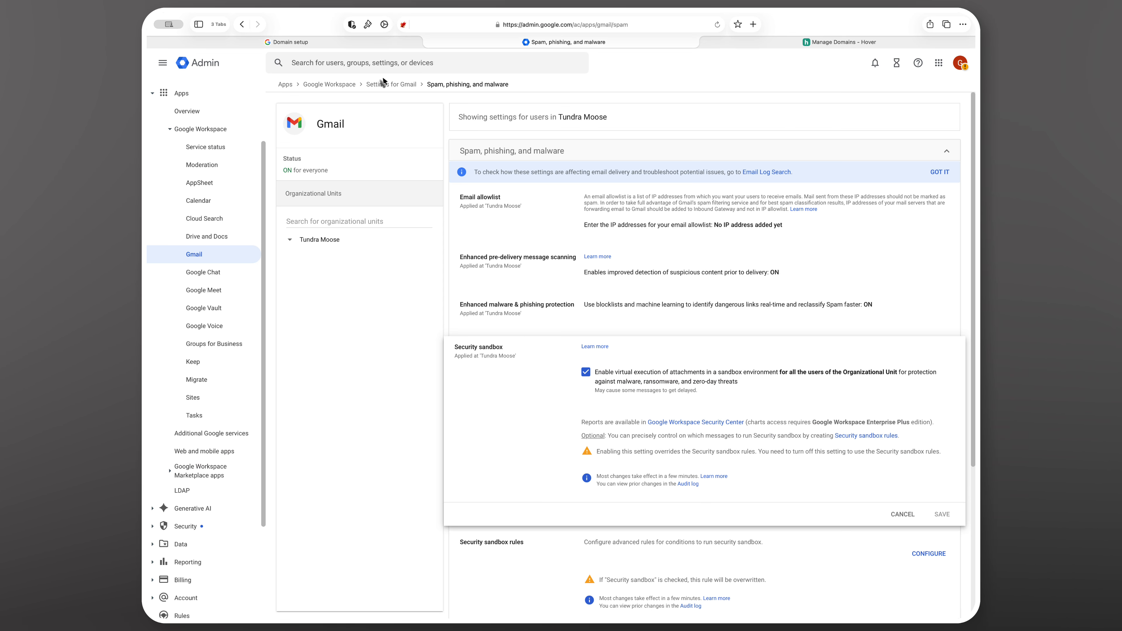
- Reopen Gmail's Authenticate email page, then bring up the MxToolbox DMARC Record Generator tab
click(384, 85)
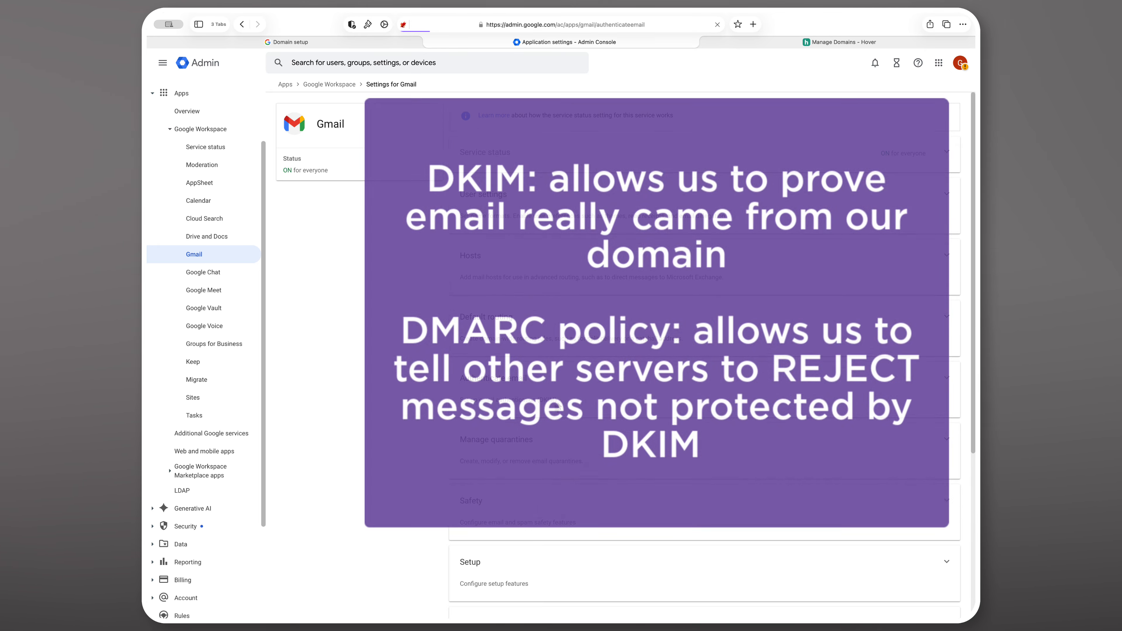
click(556, 403)
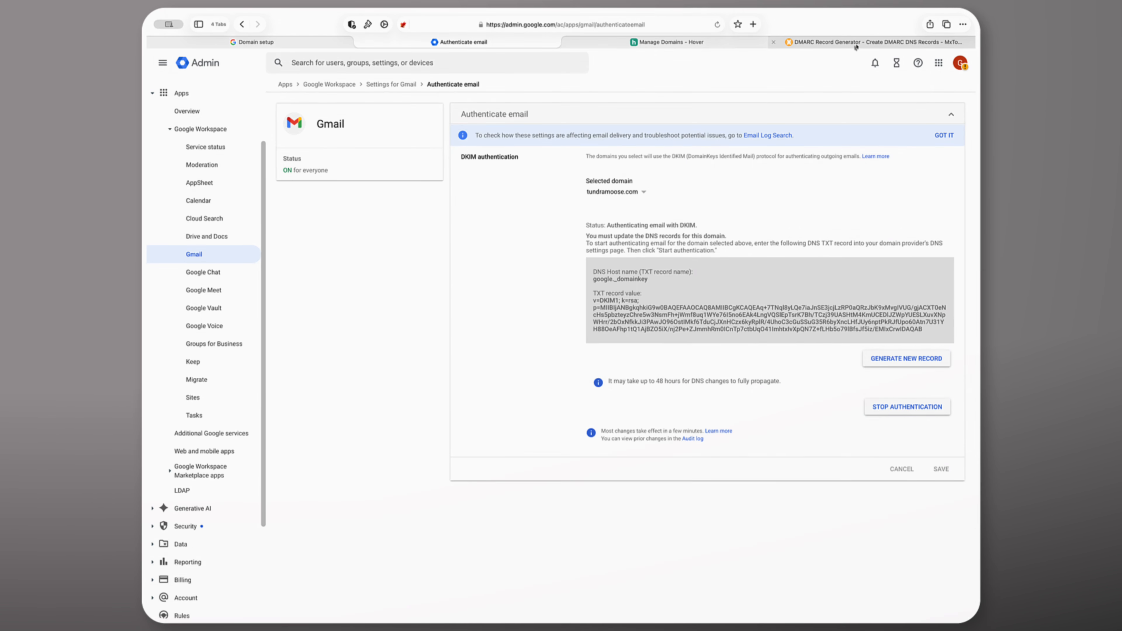
click(856, 42)
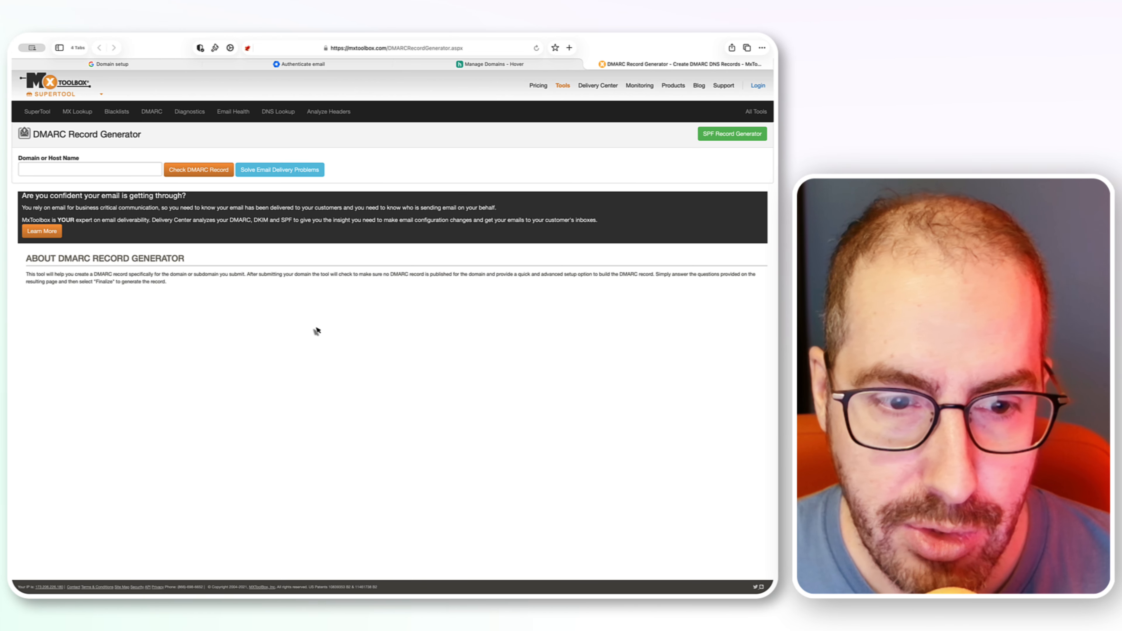
- Enter tundramoose.com in the DMARC Record Generator and generate a record
click(128, 175)
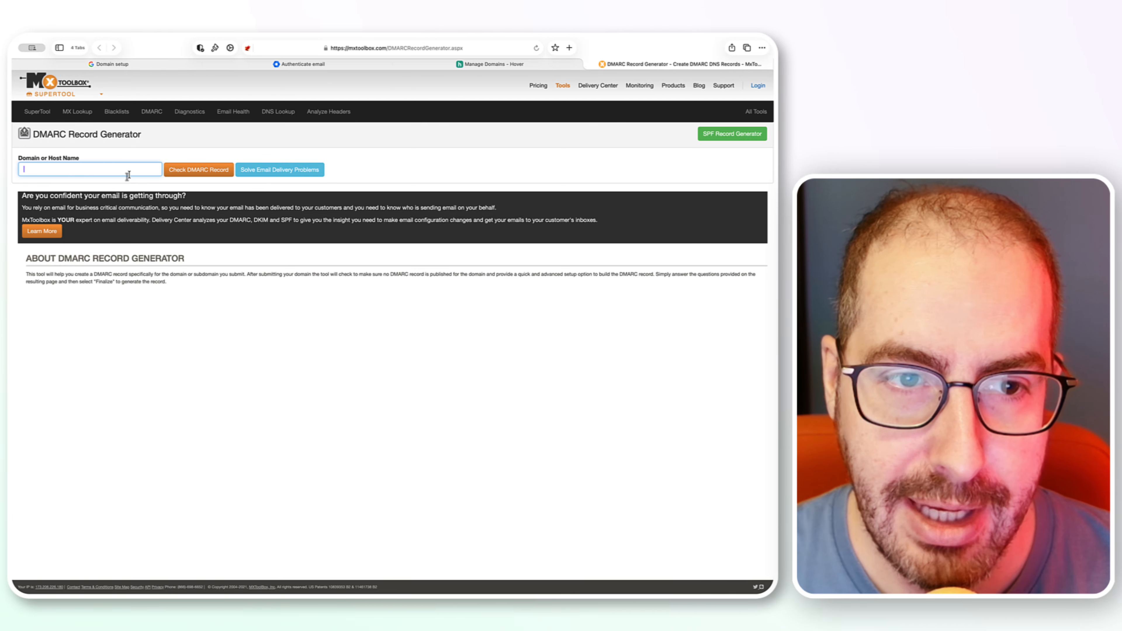
text(tundramoose.com)
click(200, 174)
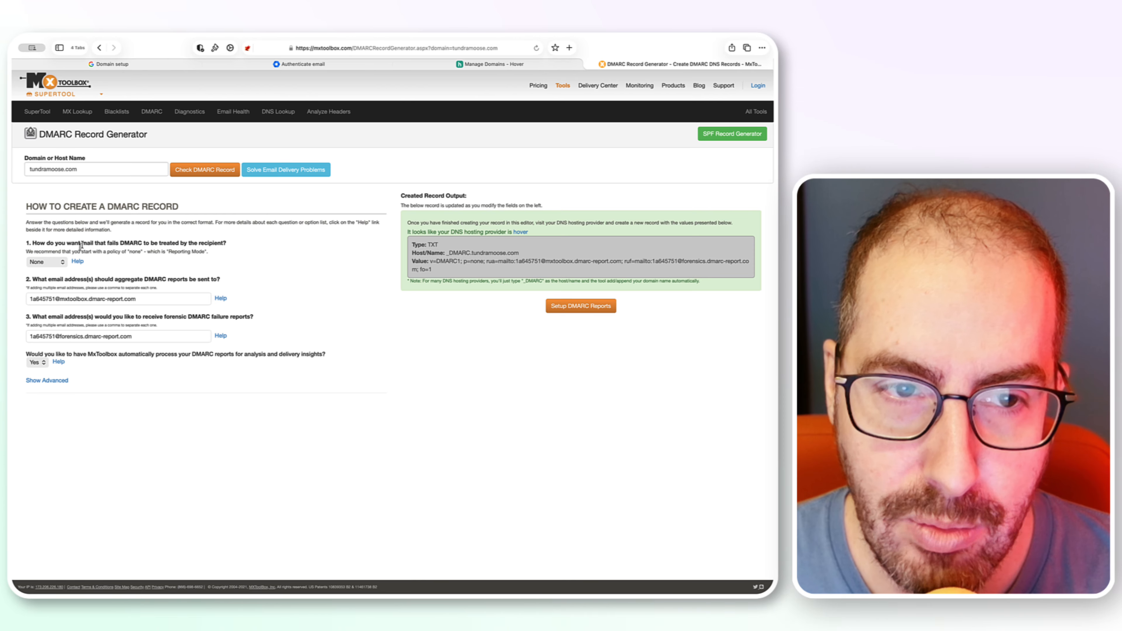
drag(81, 246, 135, 252)
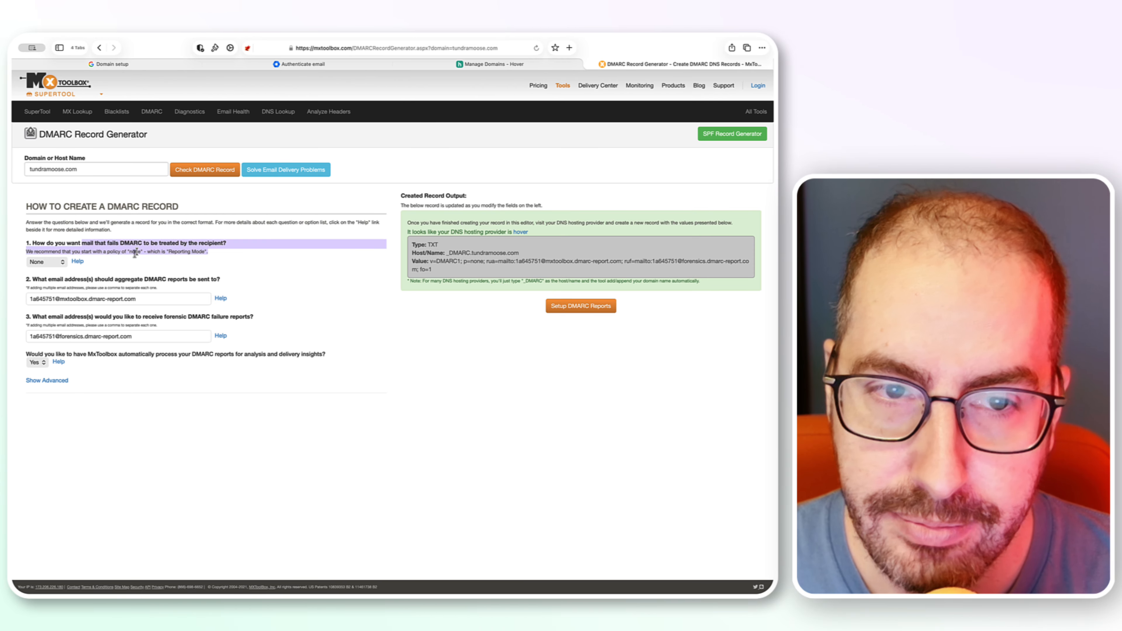
click(298, 279)
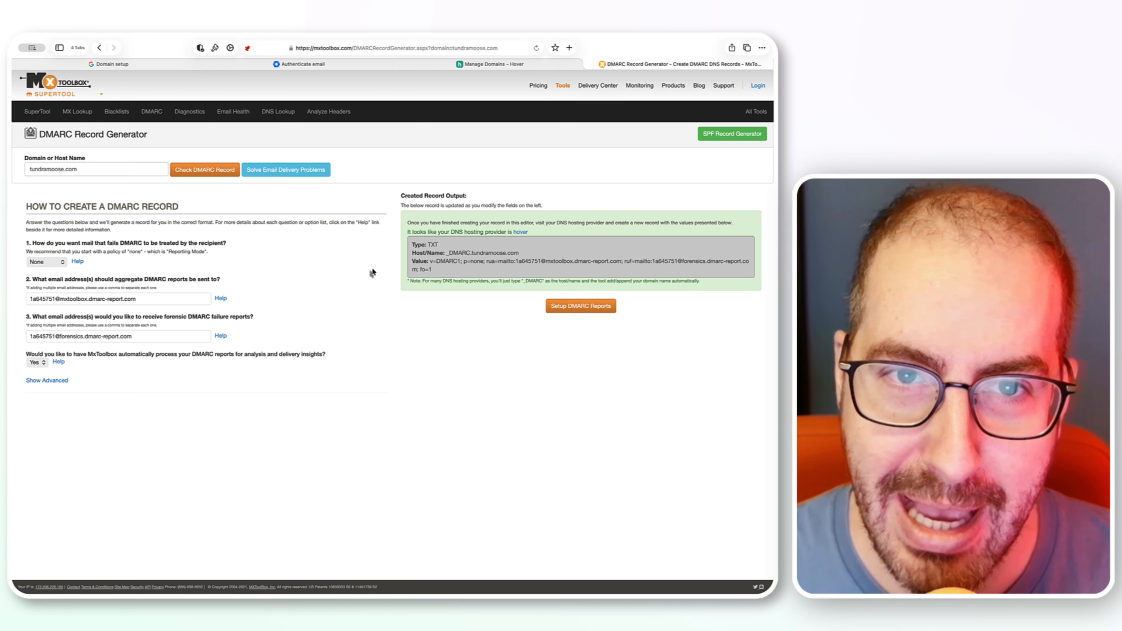
- Set both aggregate and forensic report addresses to the dmarcreports group address
mouse_move(343, 71)
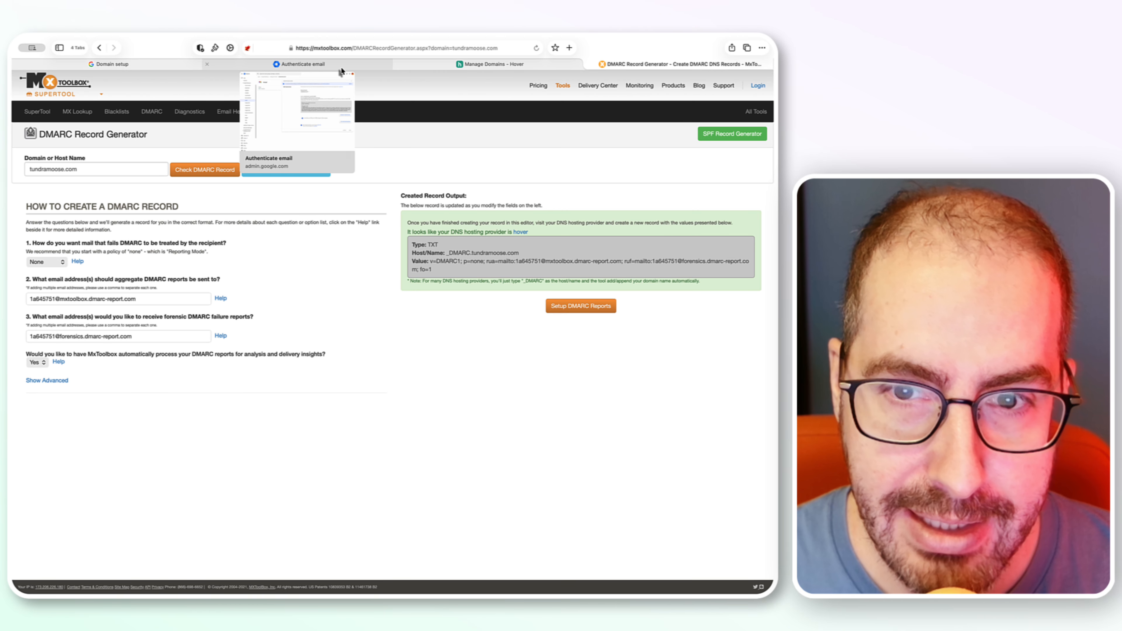
triple_click(88, 299)
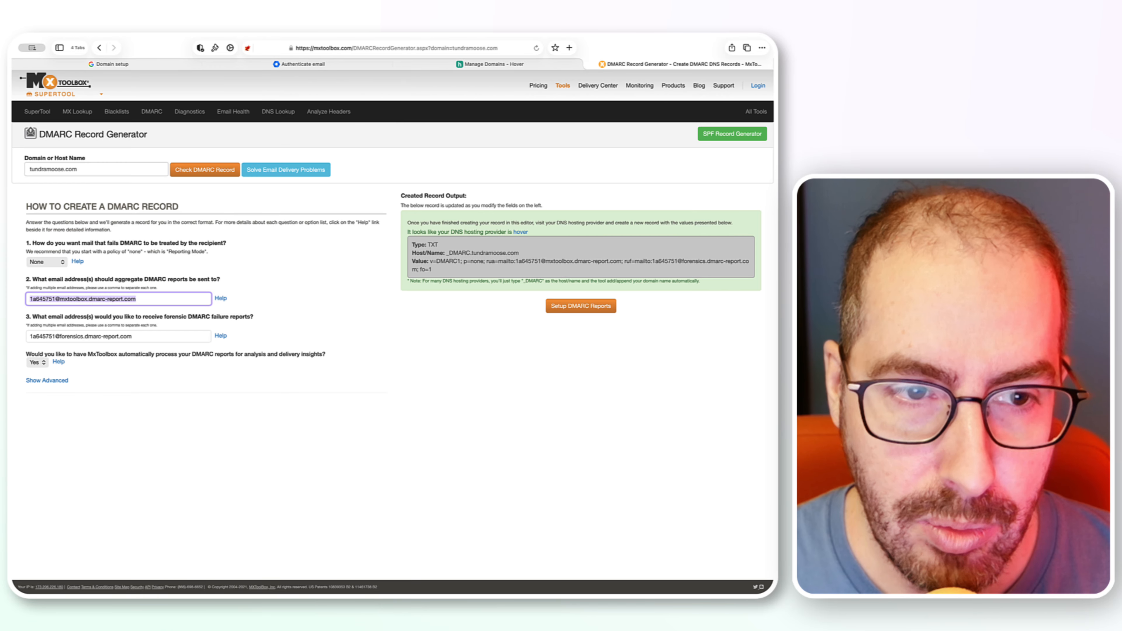
key(super+v)
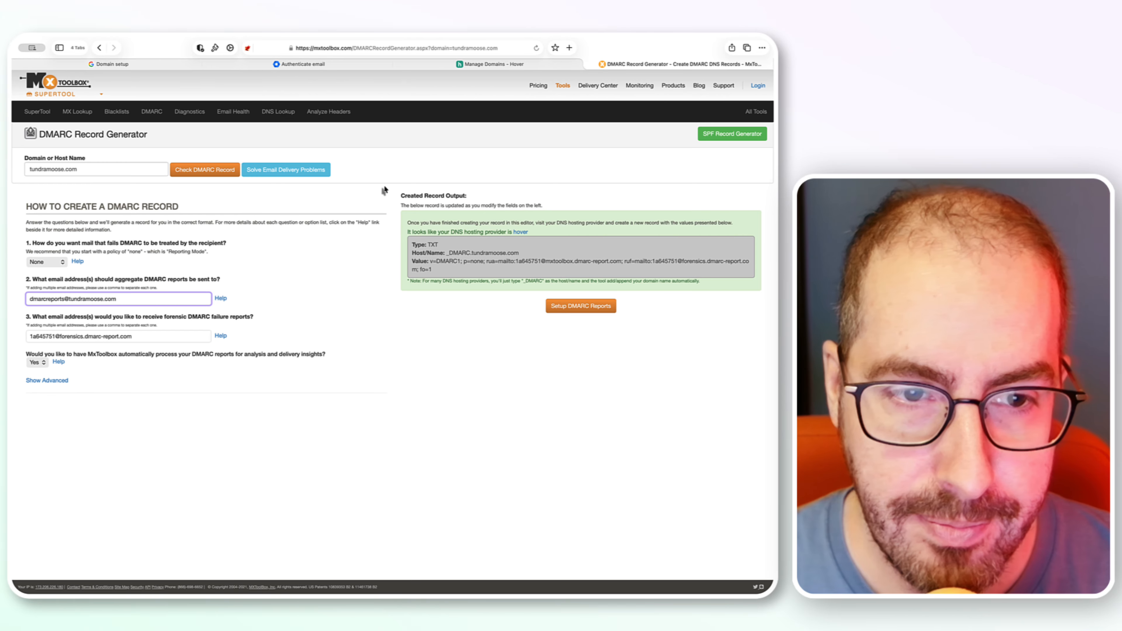
key(Tab)
key(super+v)
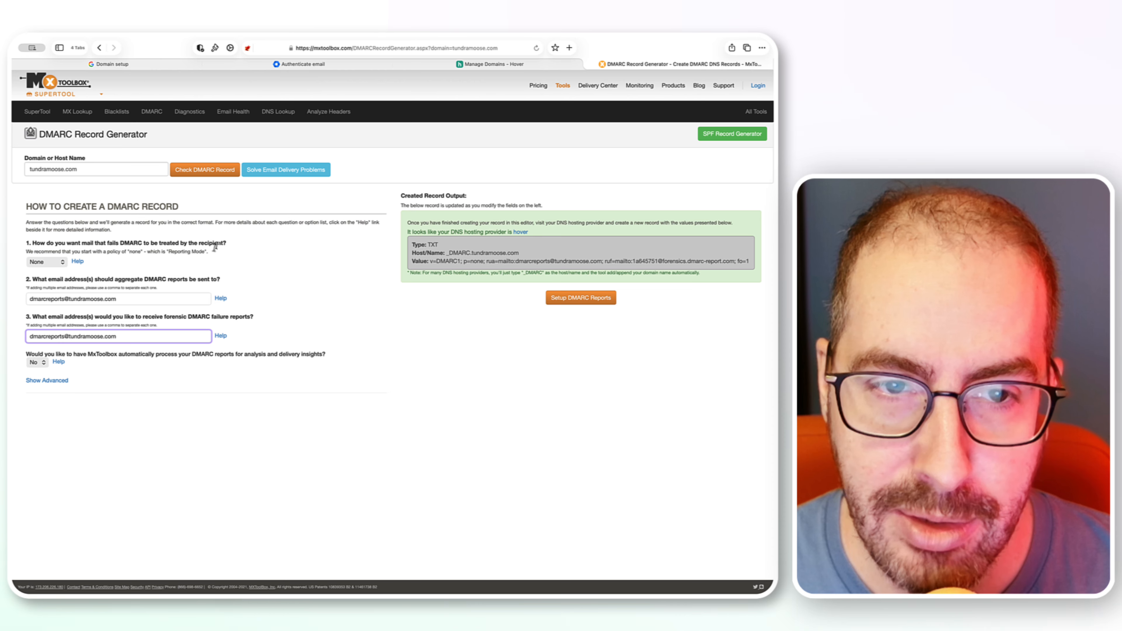
- Set the failing-mail policy to Reject and the percentage to 100
click(52, 264)
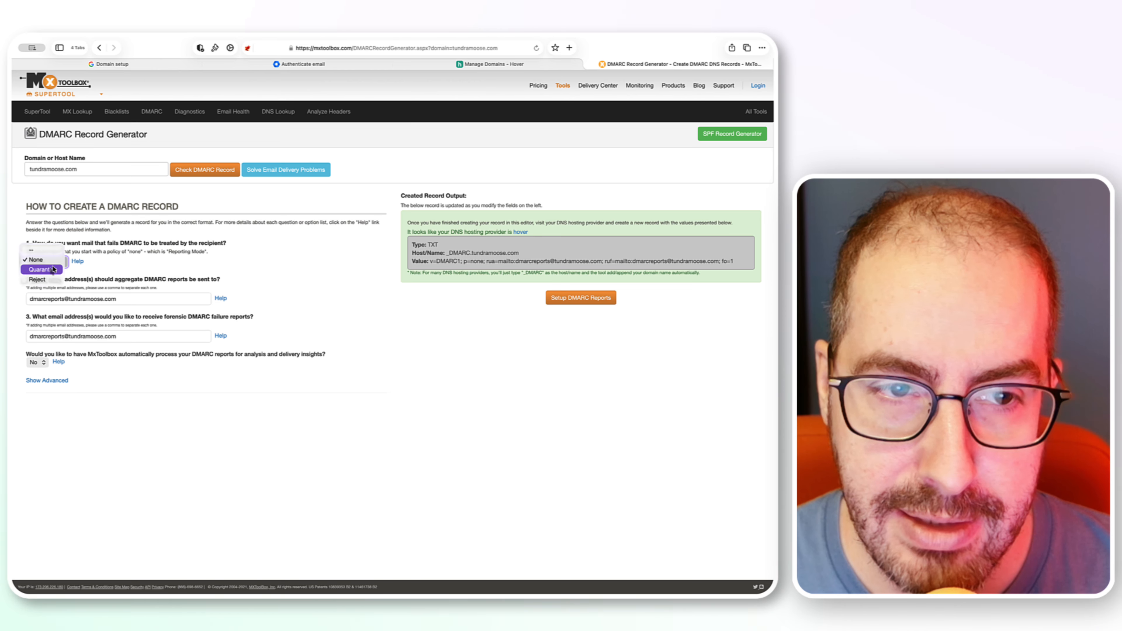
click(39, 279)
click(62, 386)
text(1)
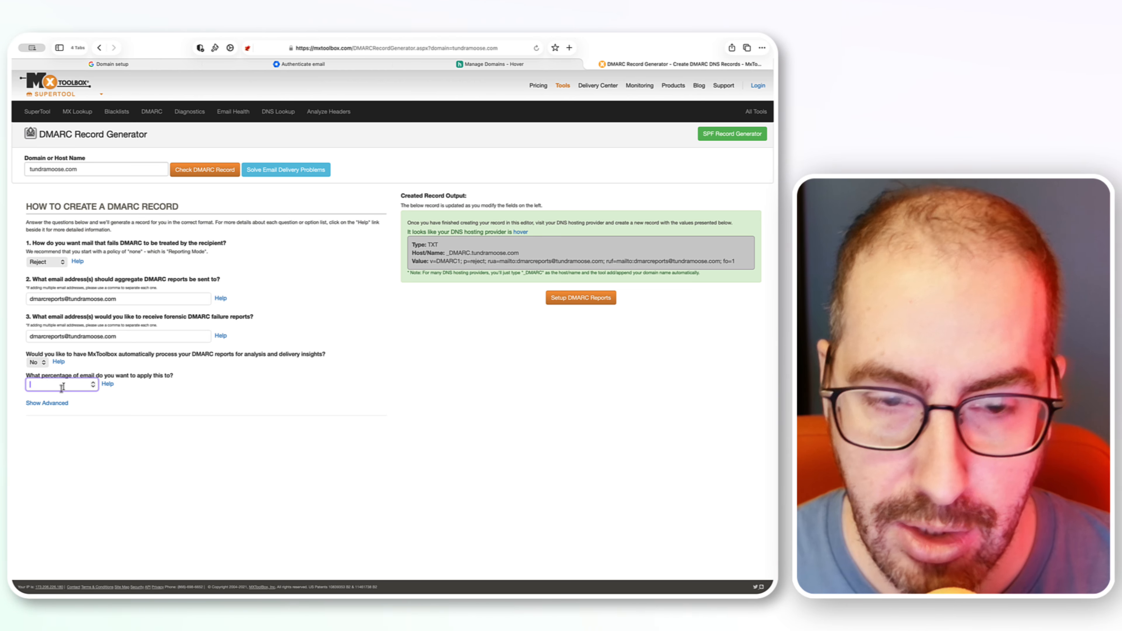
text(000)
key(BackSpace)
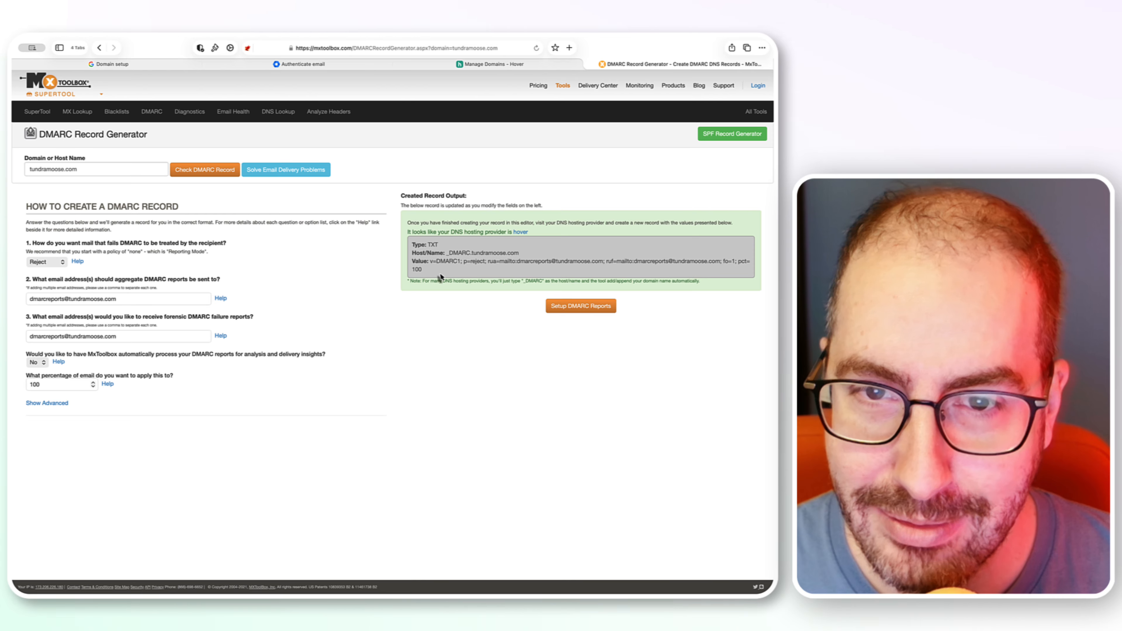
- Select the generated TXT record and its _DMARC.tundramoose.com host name for copying
drag(441, 278, 410, 246)
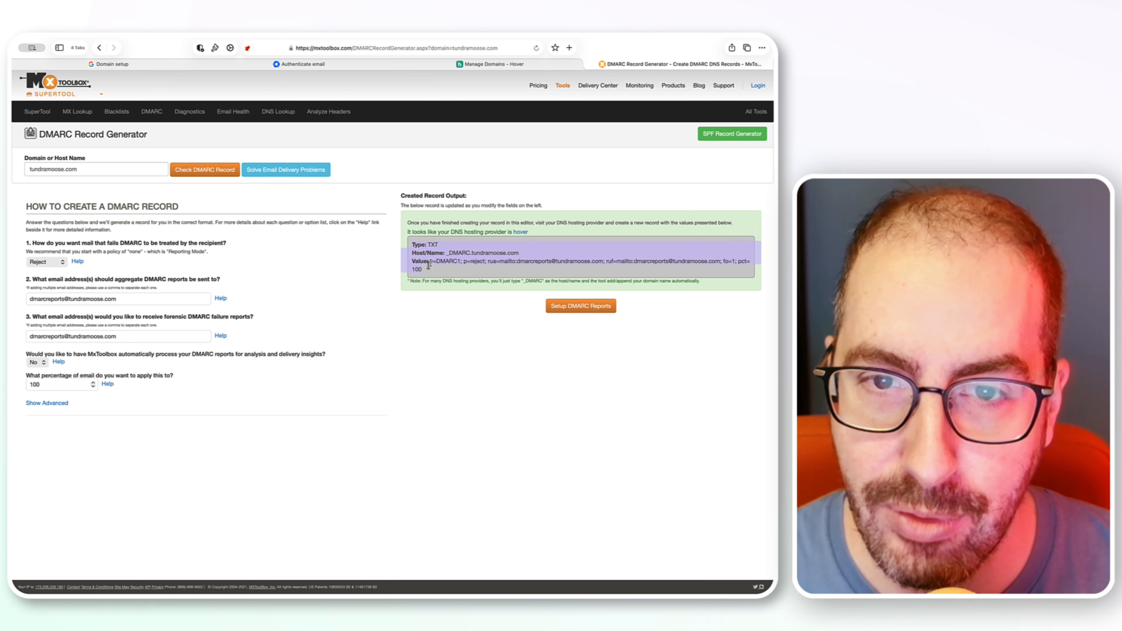
click(454, 257)
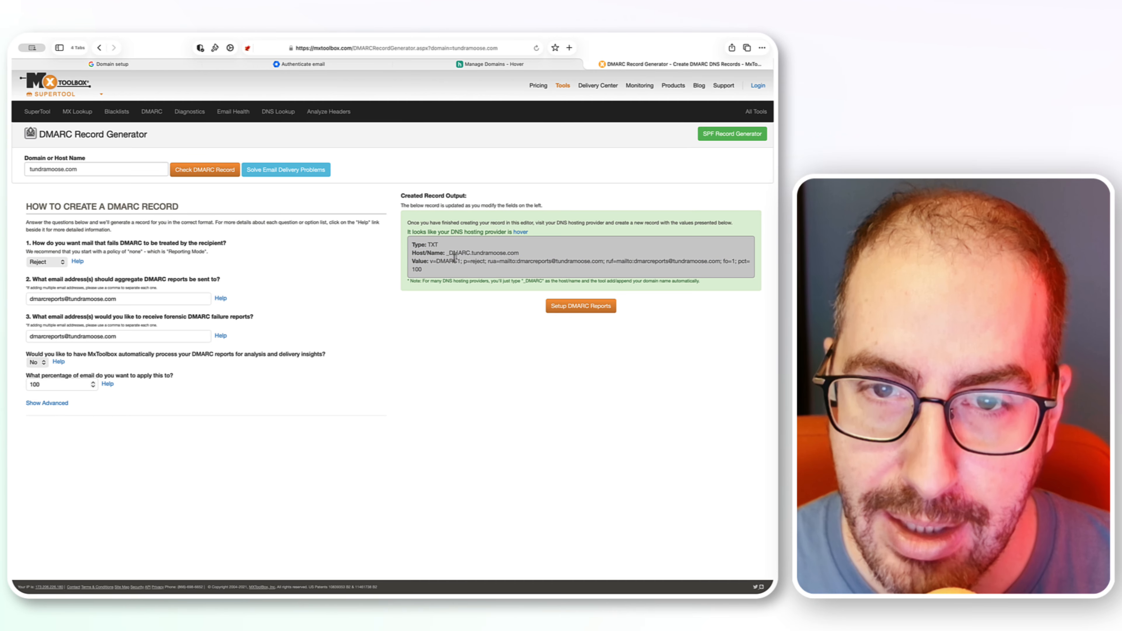
drag(446, 254, 535, 255)
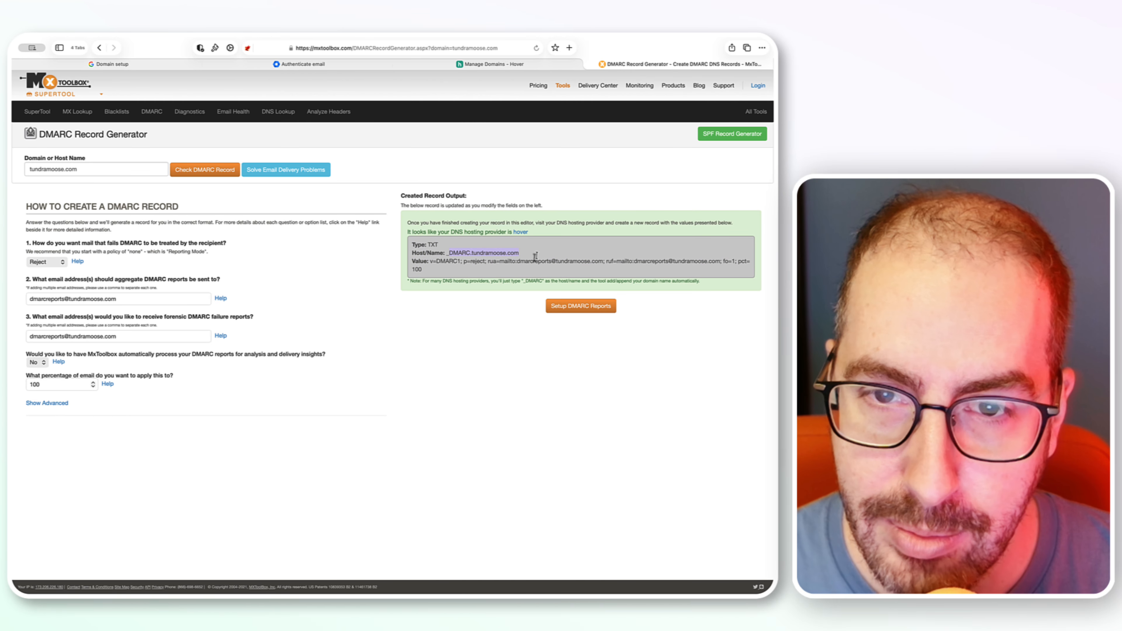
- Add the _DMARC TXT record with the p=reject value in Hover, then return to the Admin console
click(519, 70)
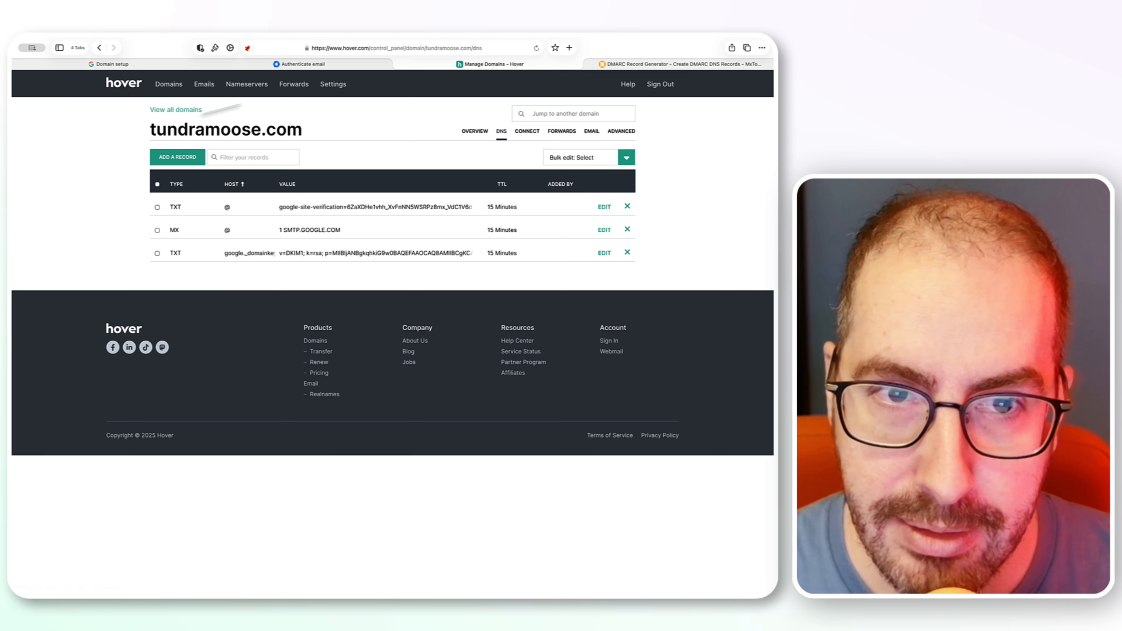
click(177, 156)
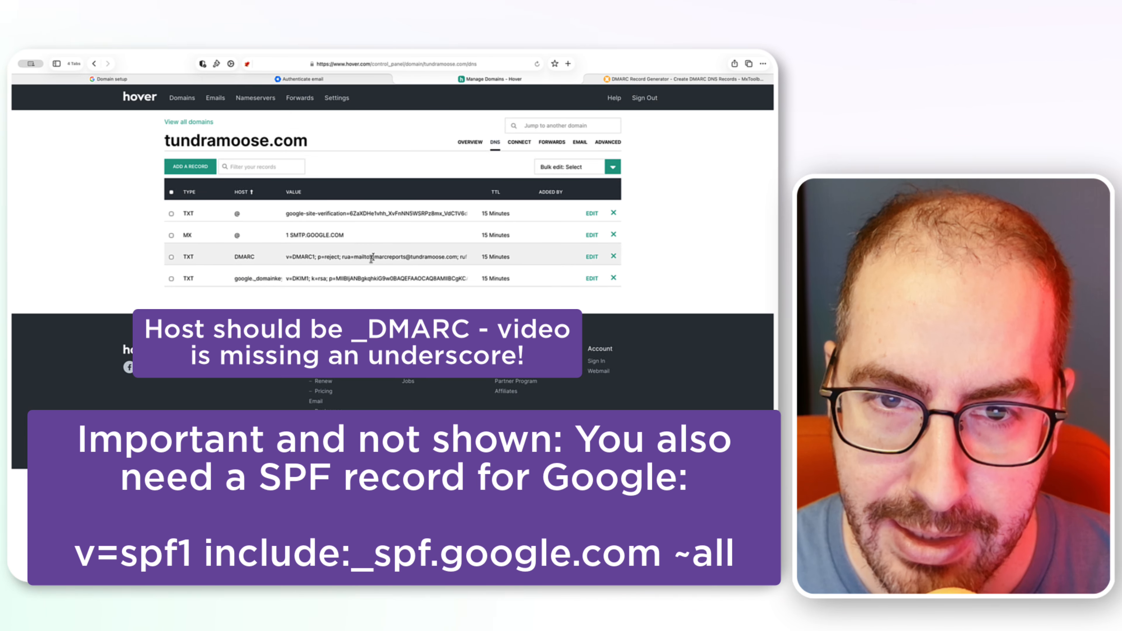
drag(371, 257, 408, 256)
key(super+c)
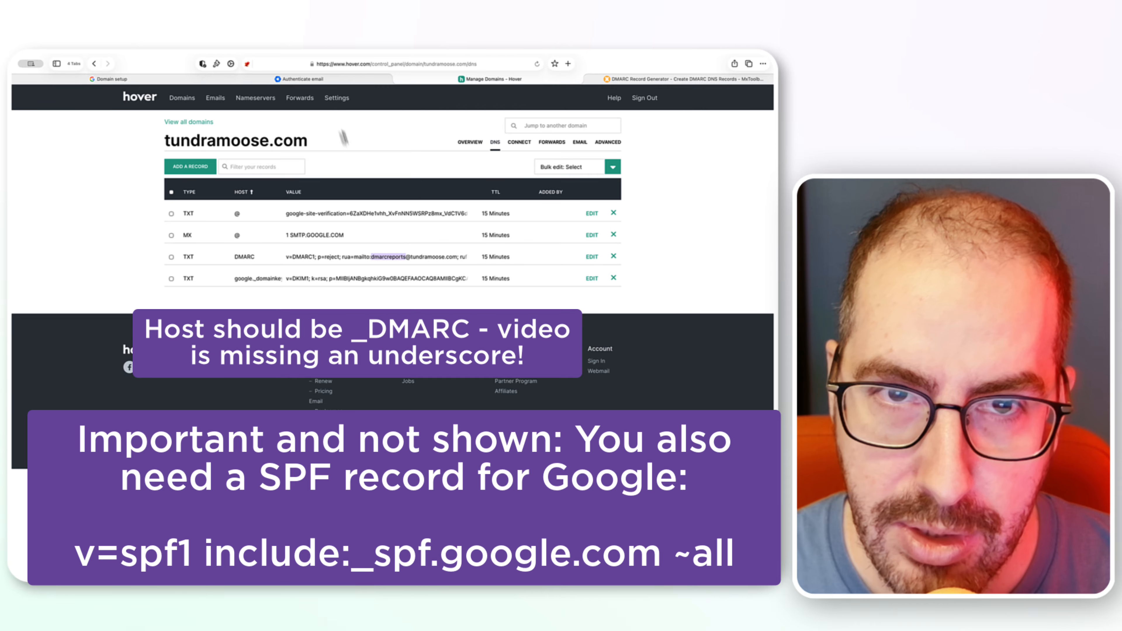
click(329, 81)
- Start a new group named 'DMARC reports' with email dmarcreports and description 'Receiving DMARC reports'
click(46, 160)
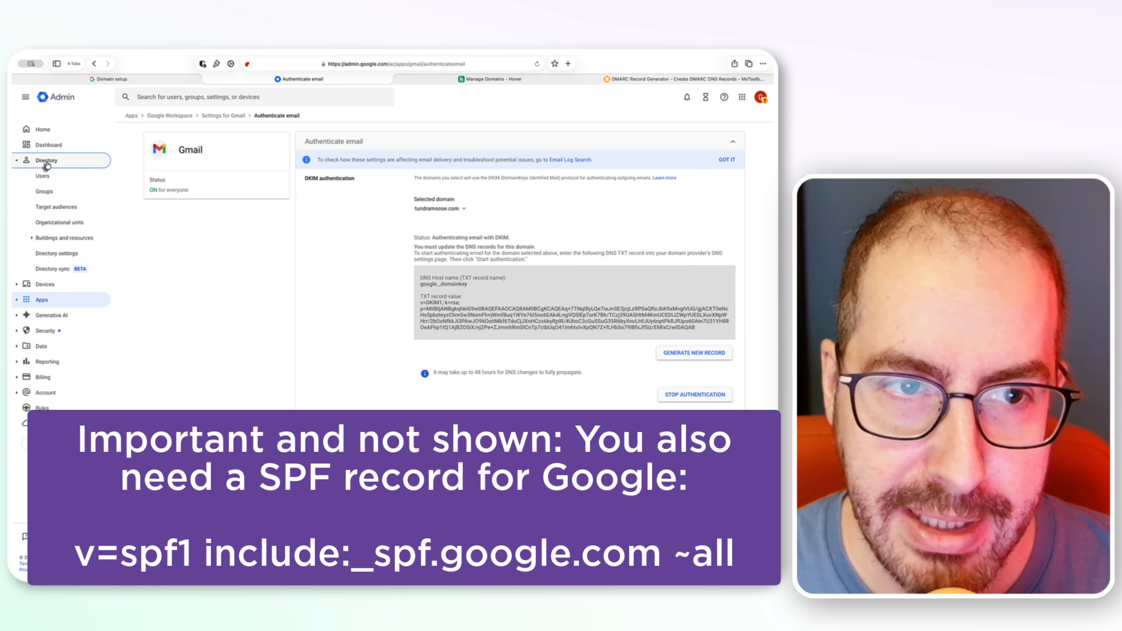
click(39, 190)
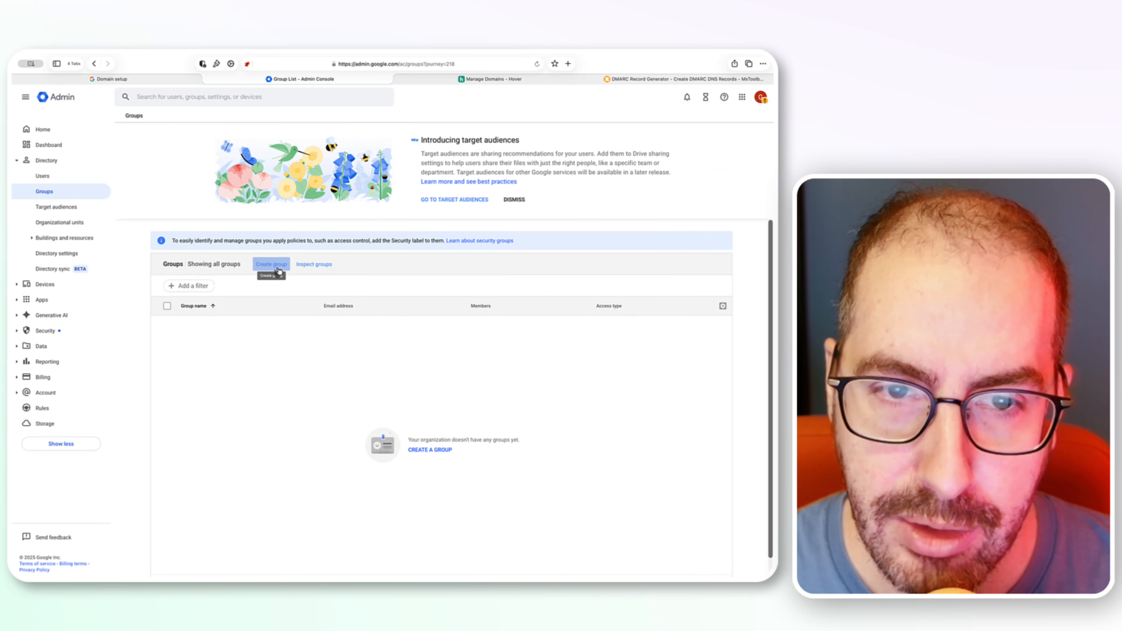
click(270, 266)
click(260, 219)
key(super+v)
click(269, 182)
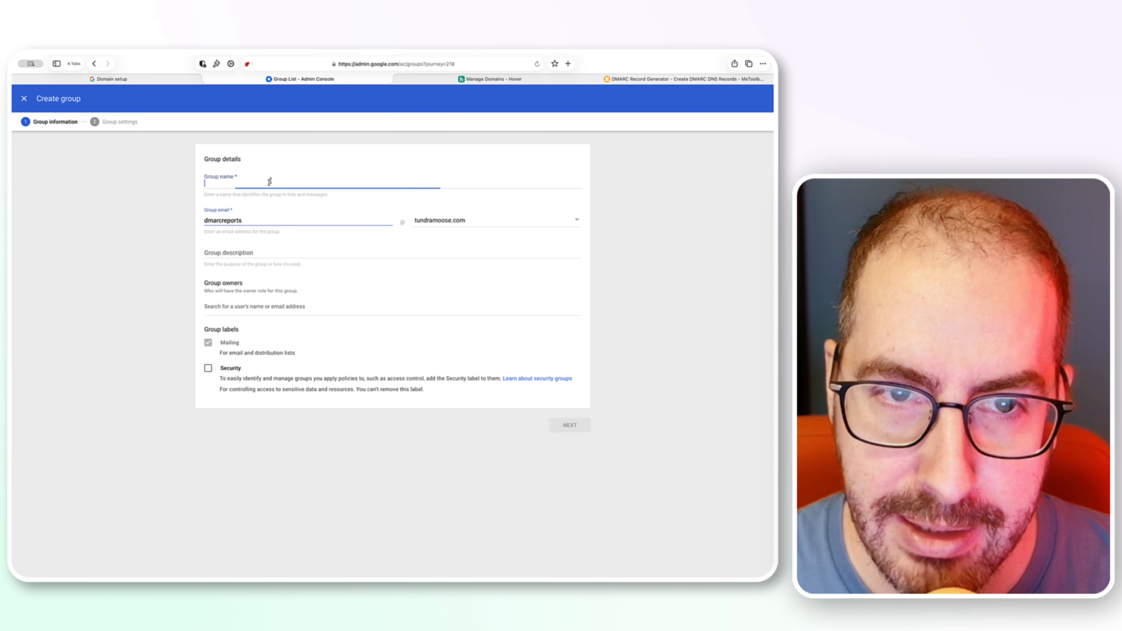
text(DMARC reports)
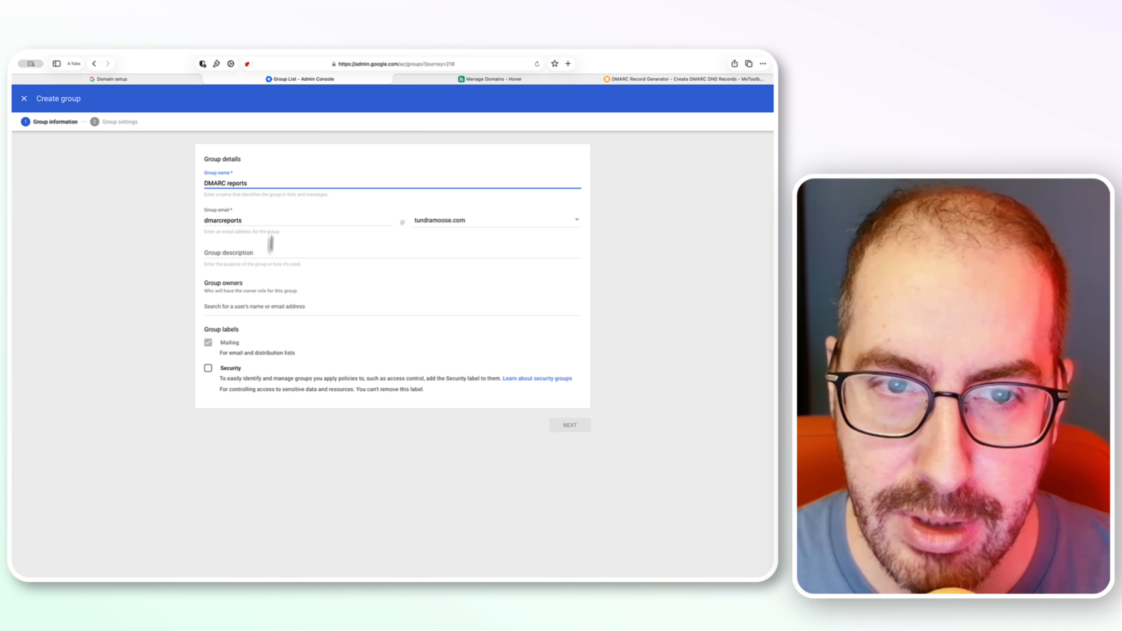
click(285, 256)
text(Receiving DMARC reports)
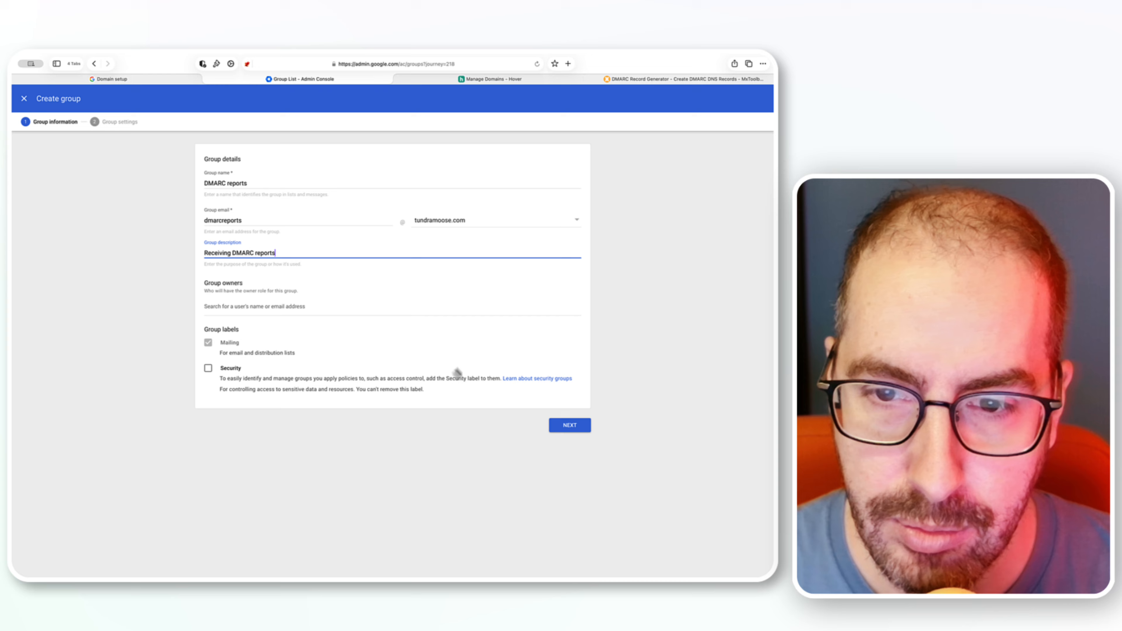
- Make the group invite-only, with only owners contacting owners or managing members, and create it
click(558, 426)
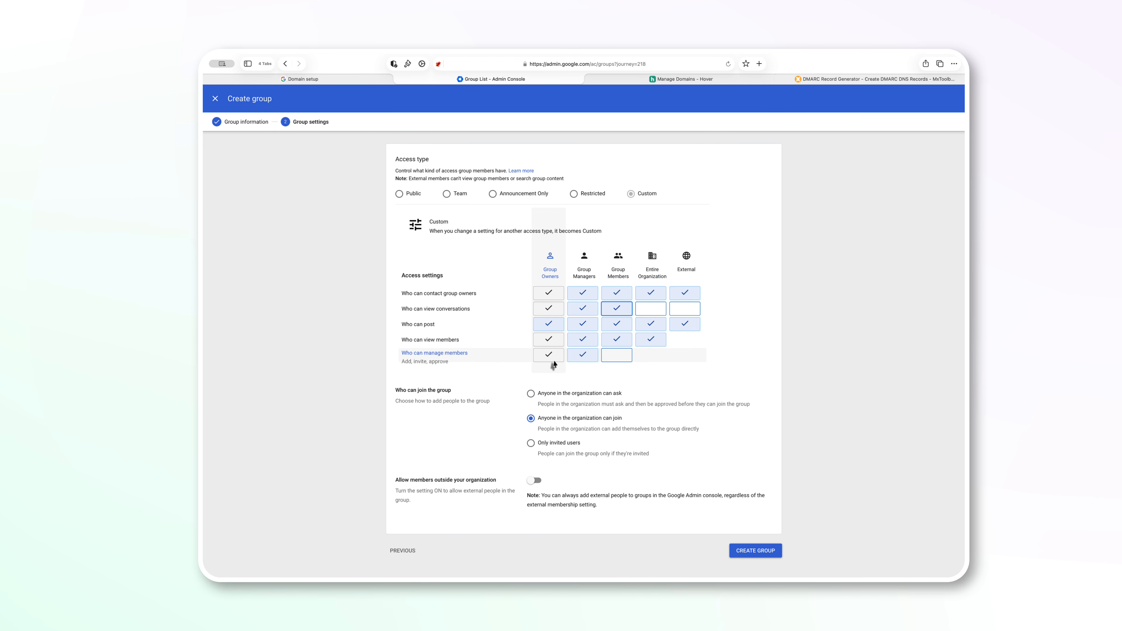
click(385, 357)
click(576, 357)
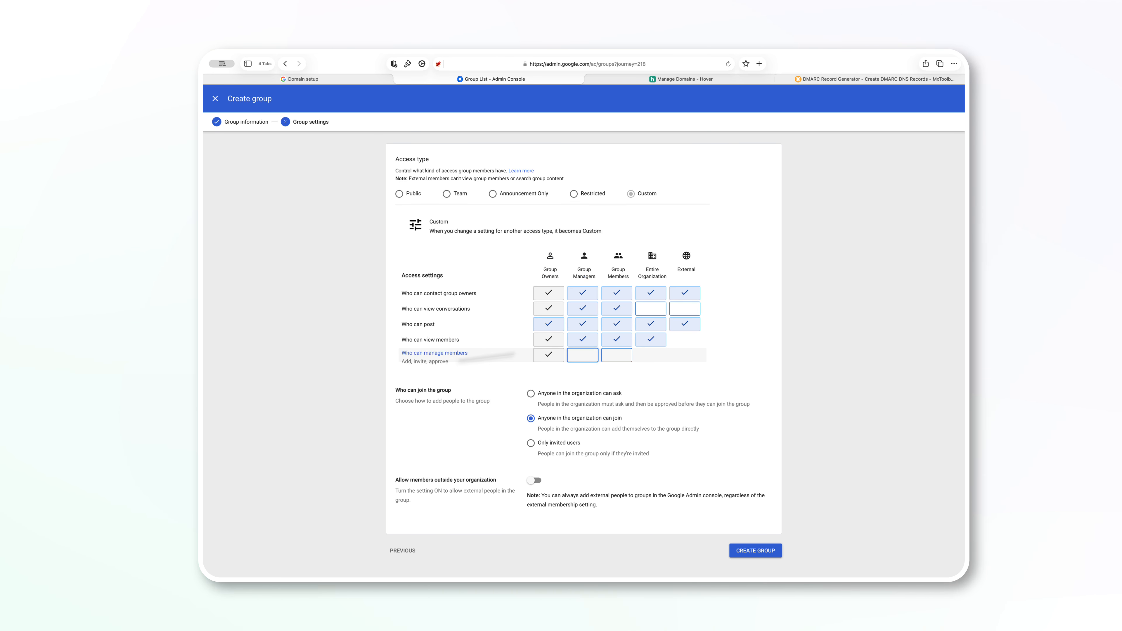
click(530, 443)
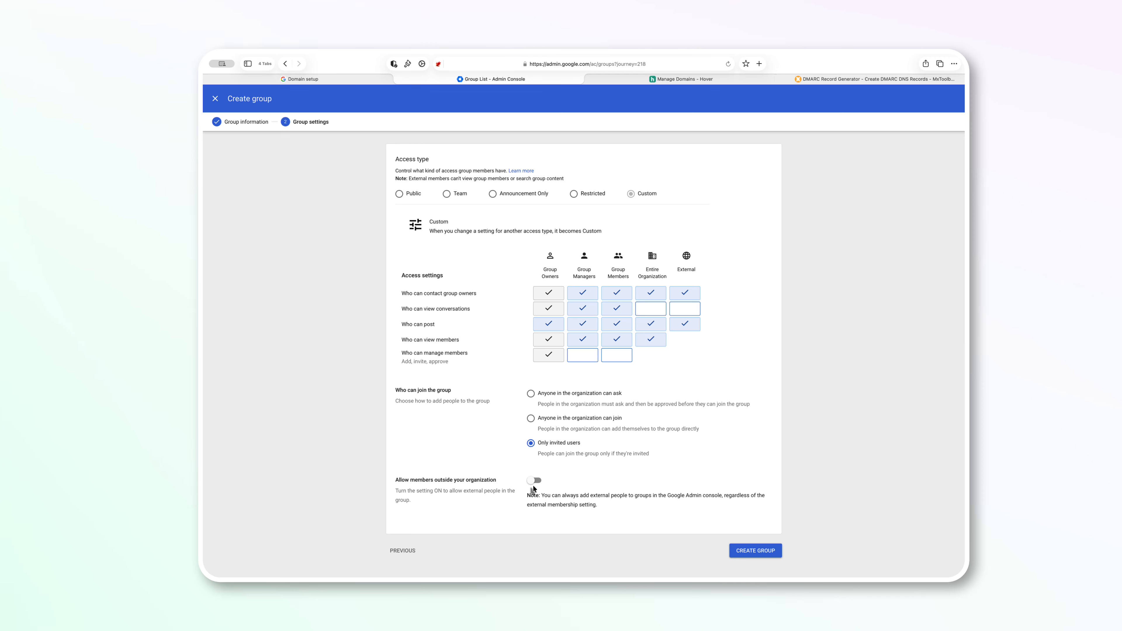
click(583, 294)
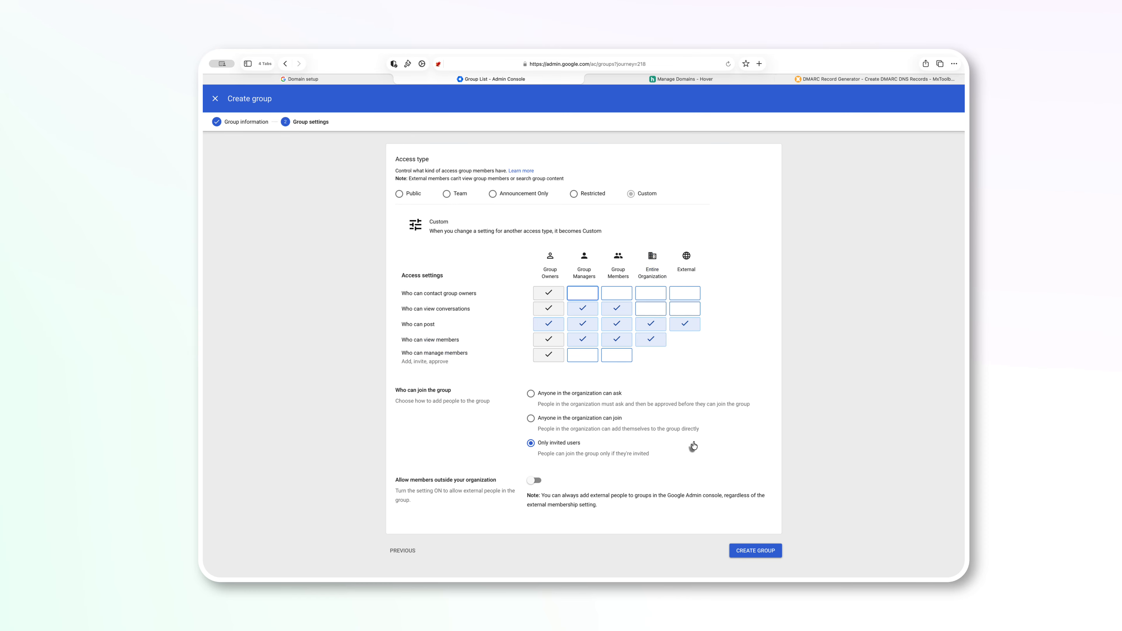
click(744, 551)
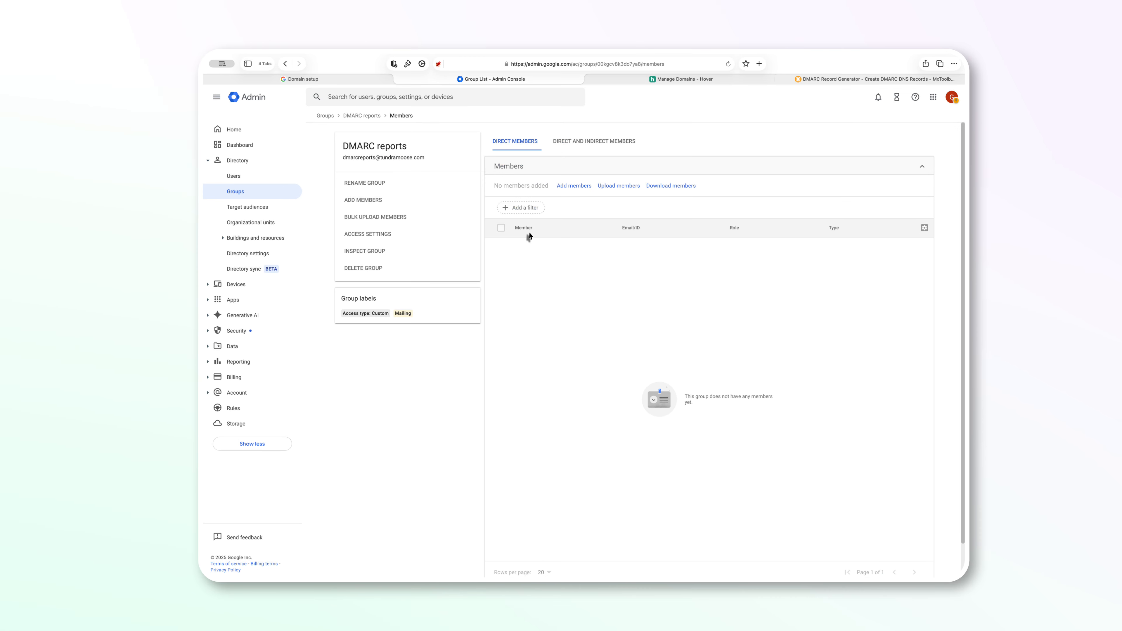
- Add the suggested user as a member of the DMARC reports group
click(573, 185)
text(d)
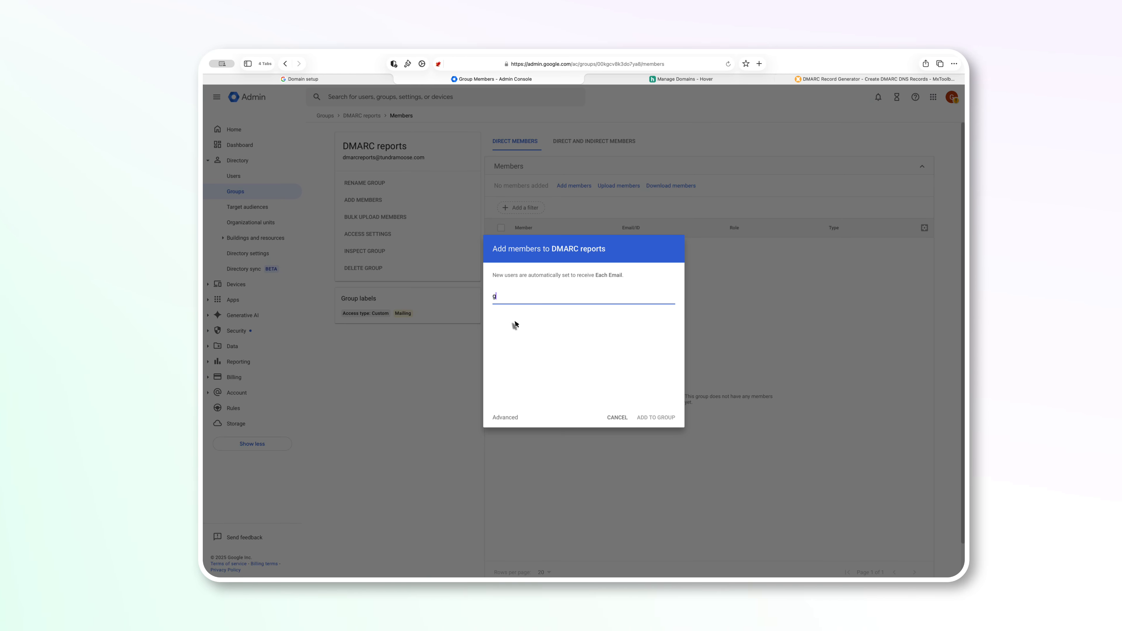
click(515, 326)
click(643, 417)
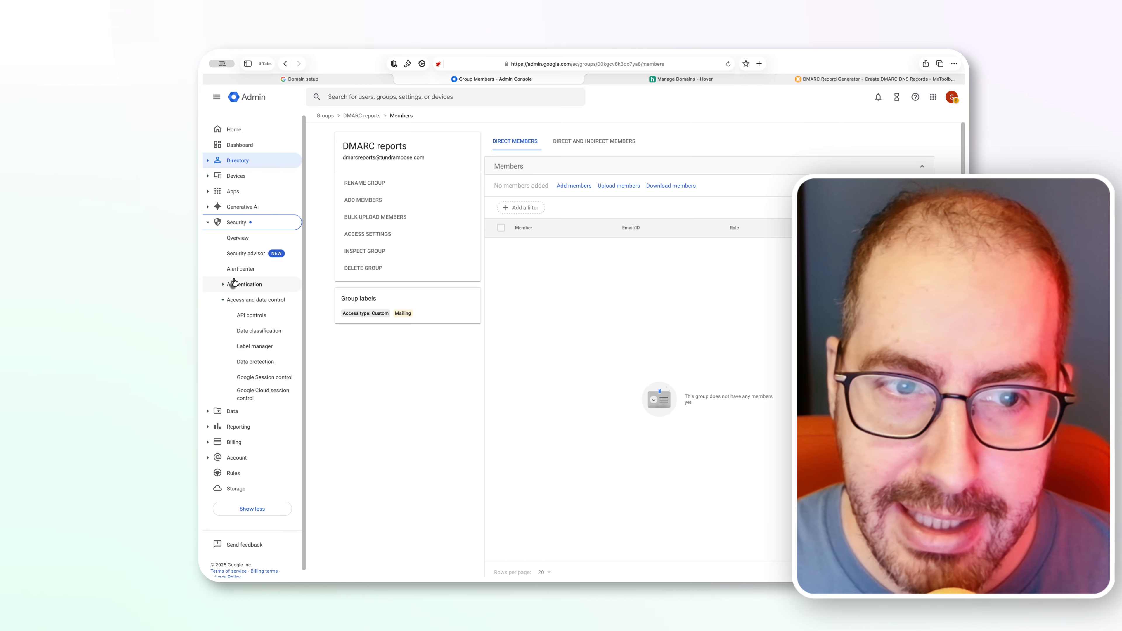
- Open Gmail's Authenticate email settings from the Apps list
click(222, 192)
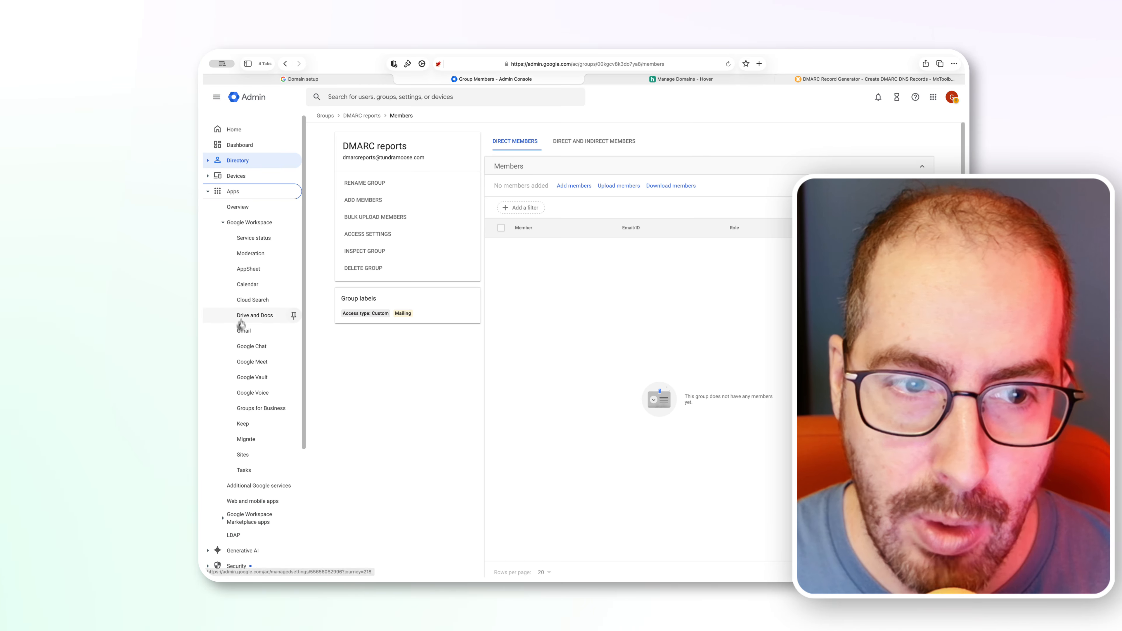
click(244, 330)
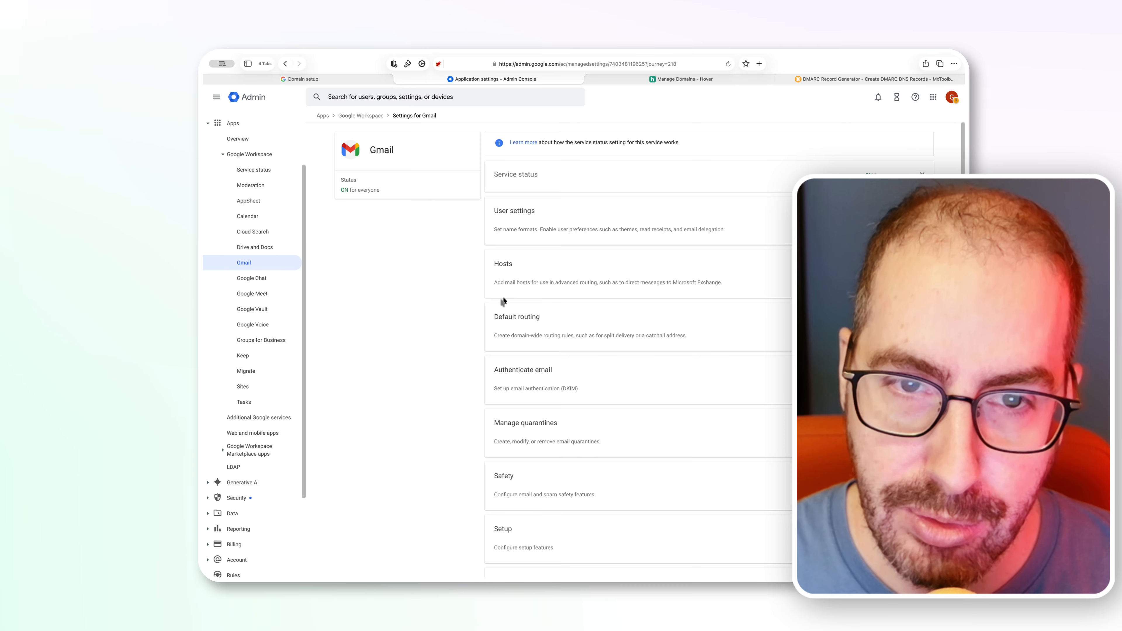
click(557, 372)
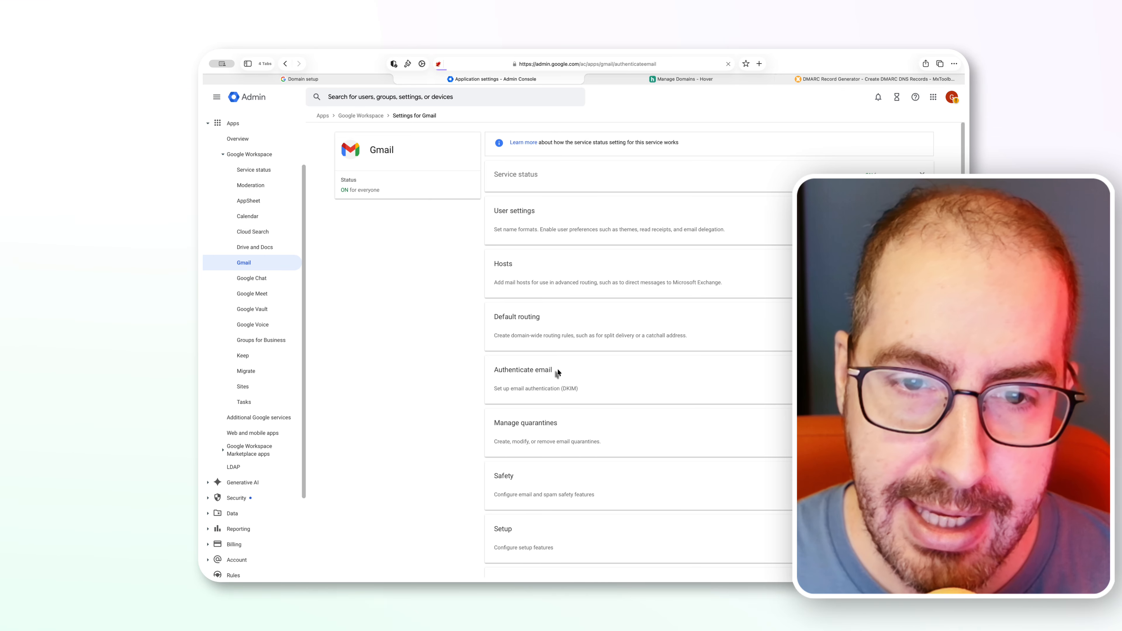